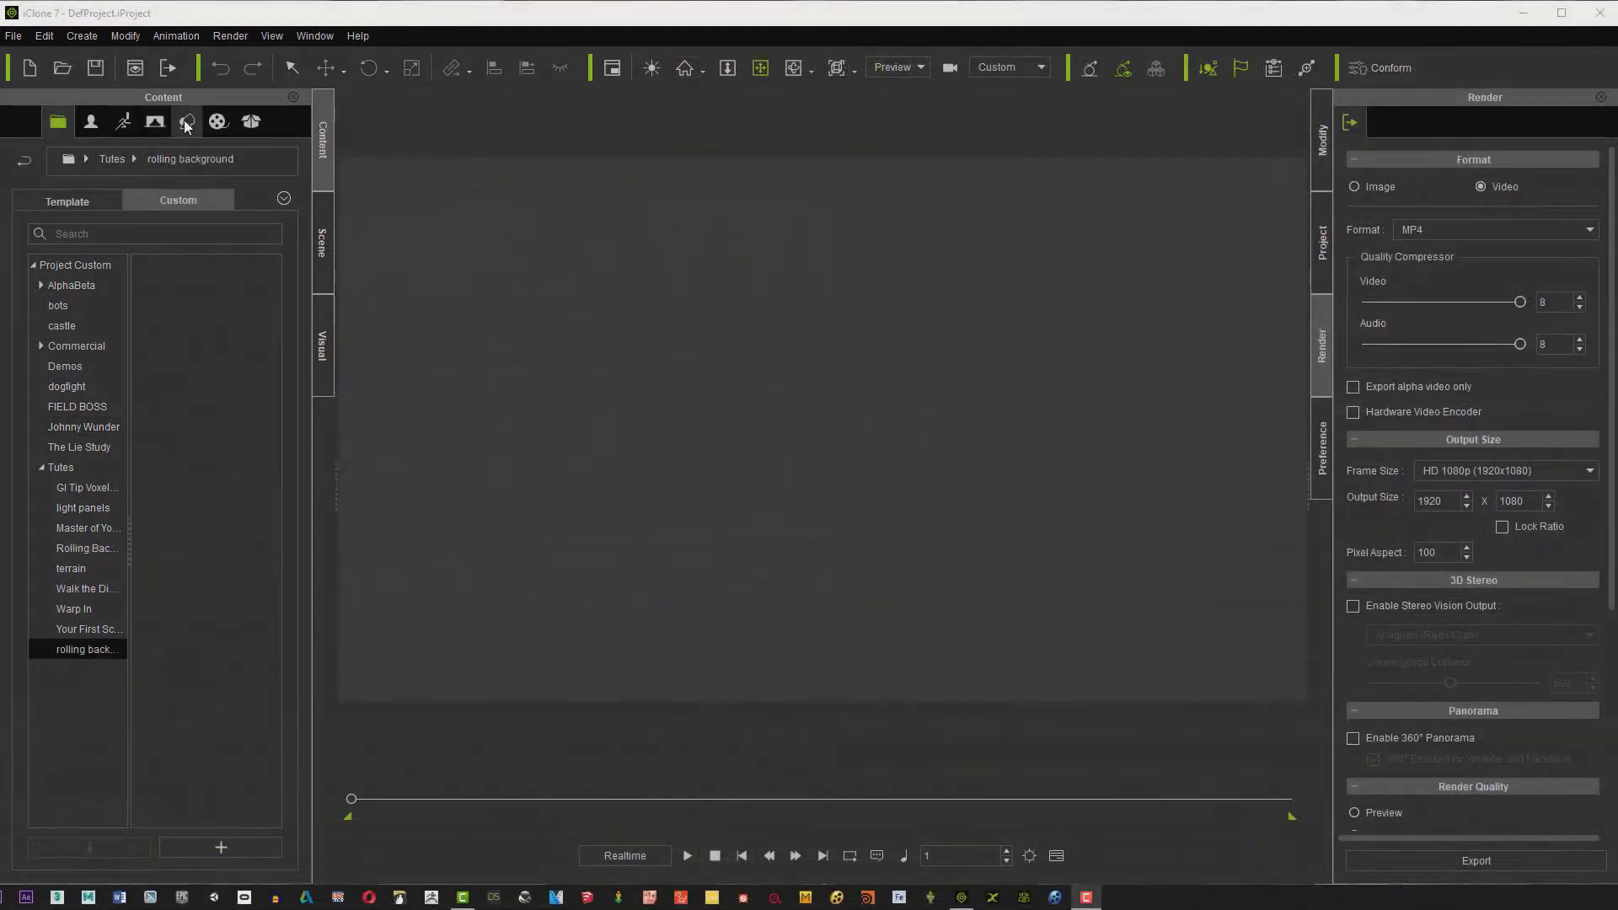
Add the Floor_001 plane from Template > Prop > 3D Blocks > Wall and Floor
click(189, 123)
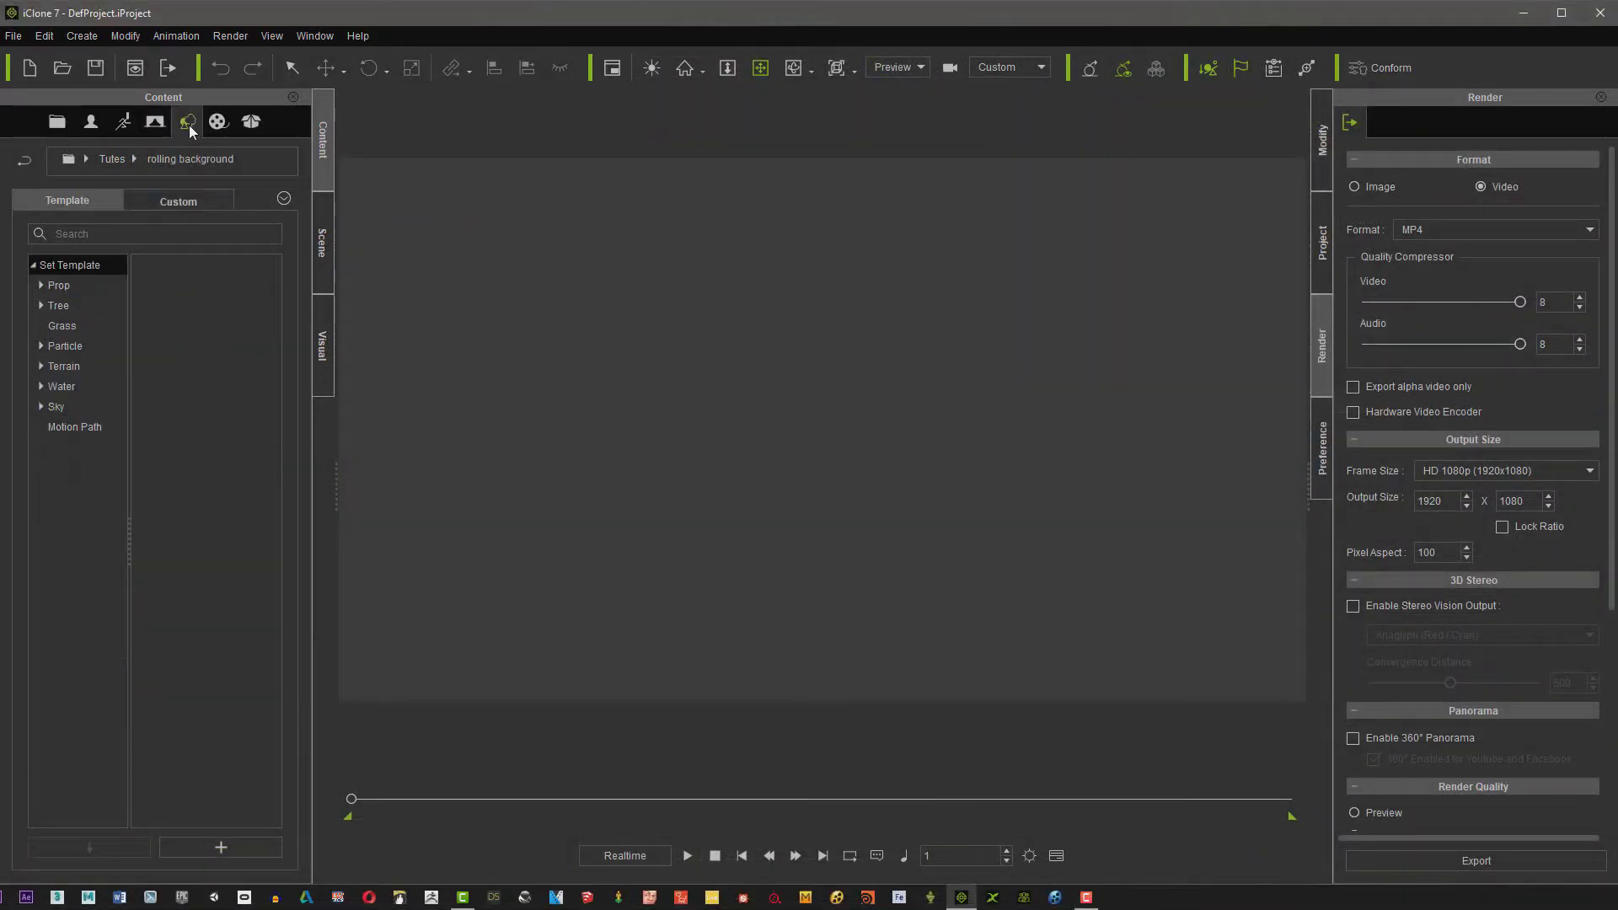
click(54, 286)
click(42, 286)
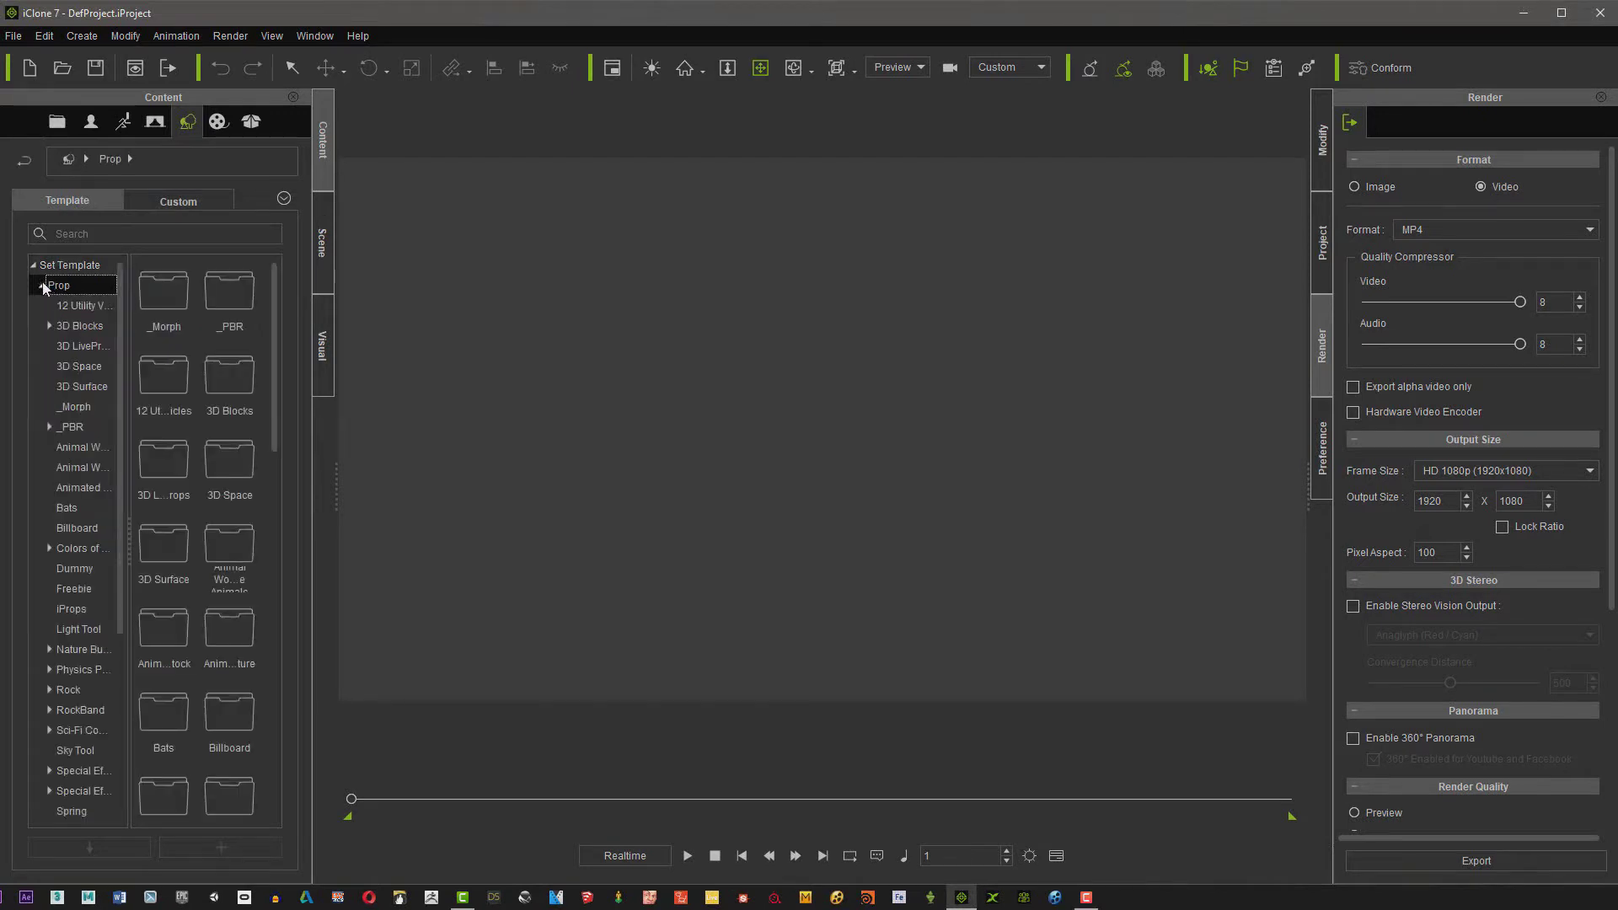
click(70, 325)
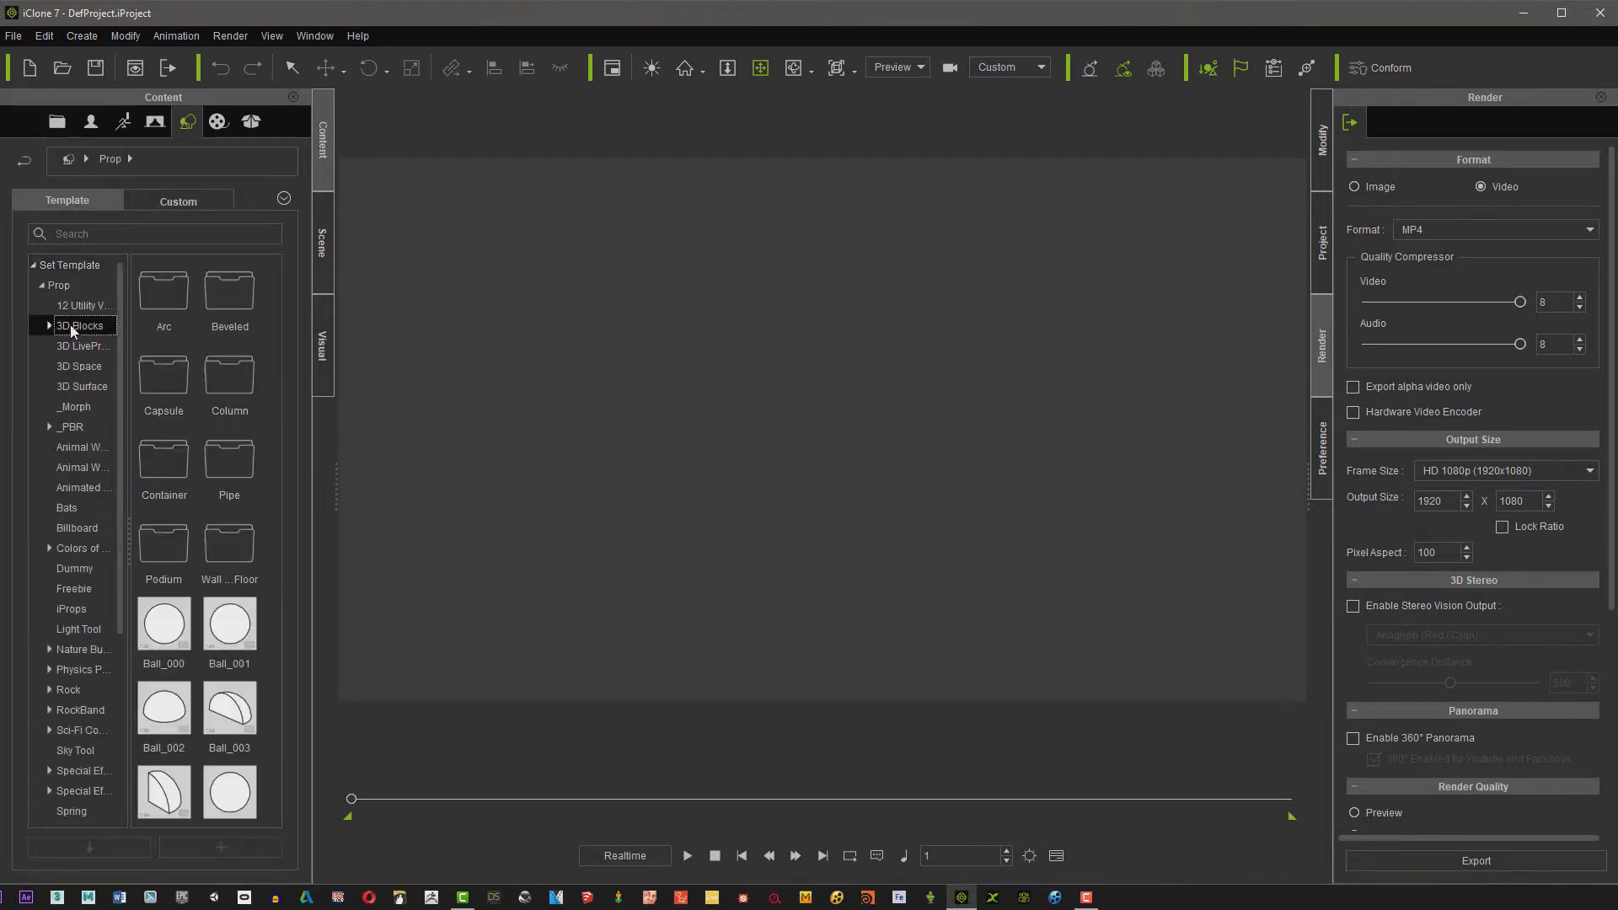
double_click(224, 547)
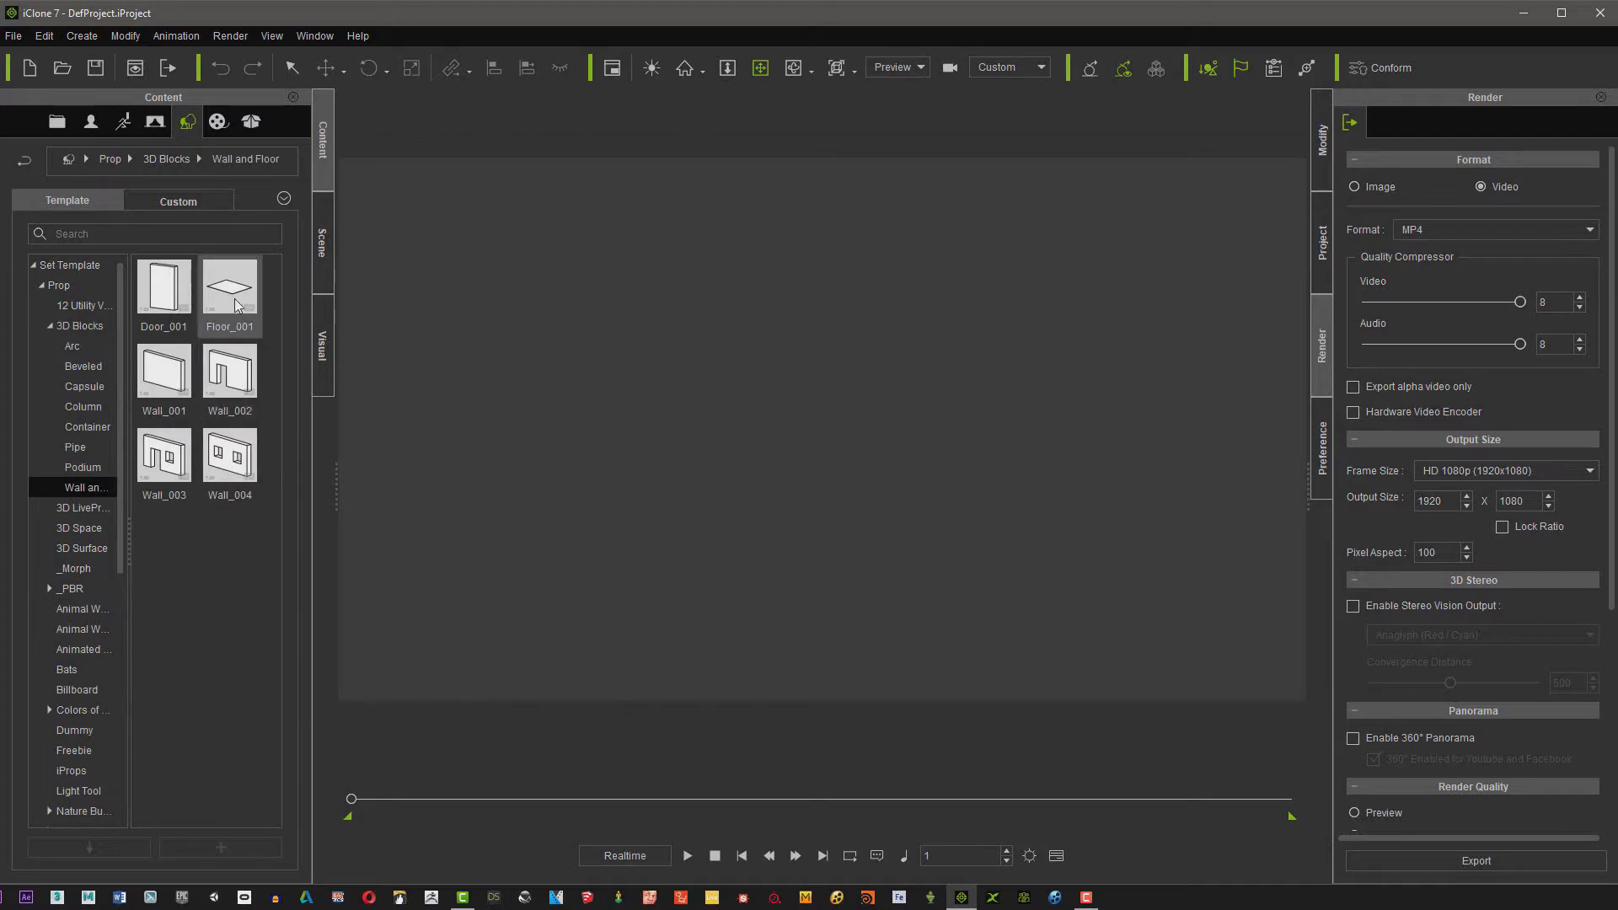
double_click(236, 305)
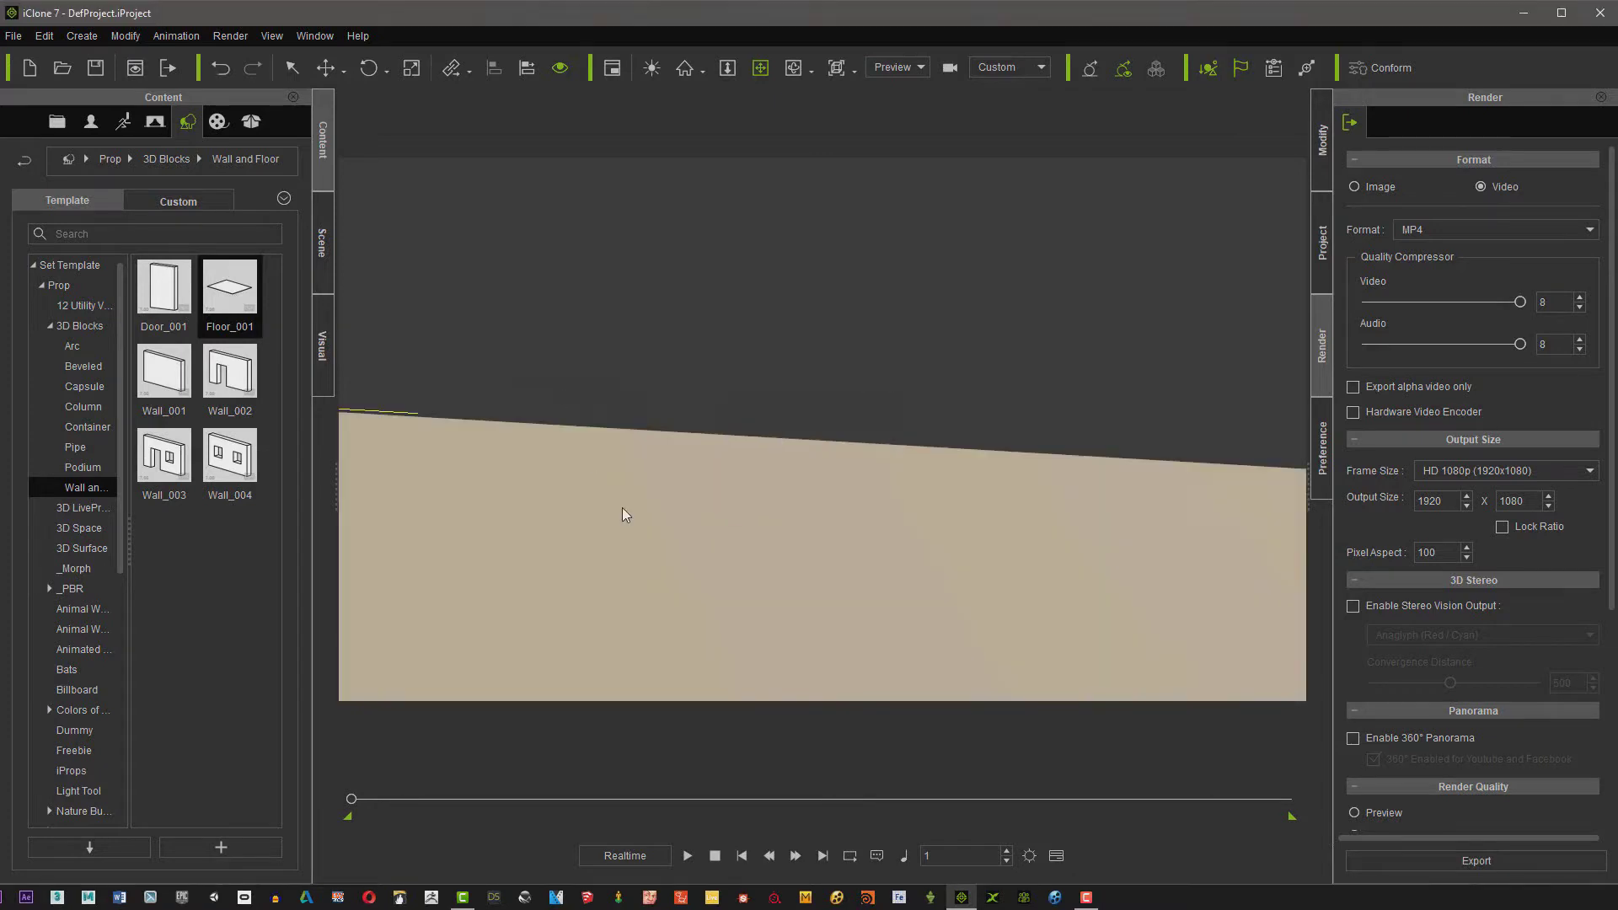
Place Box_001 on the floor and zoom out to see both props
click(322, 266)
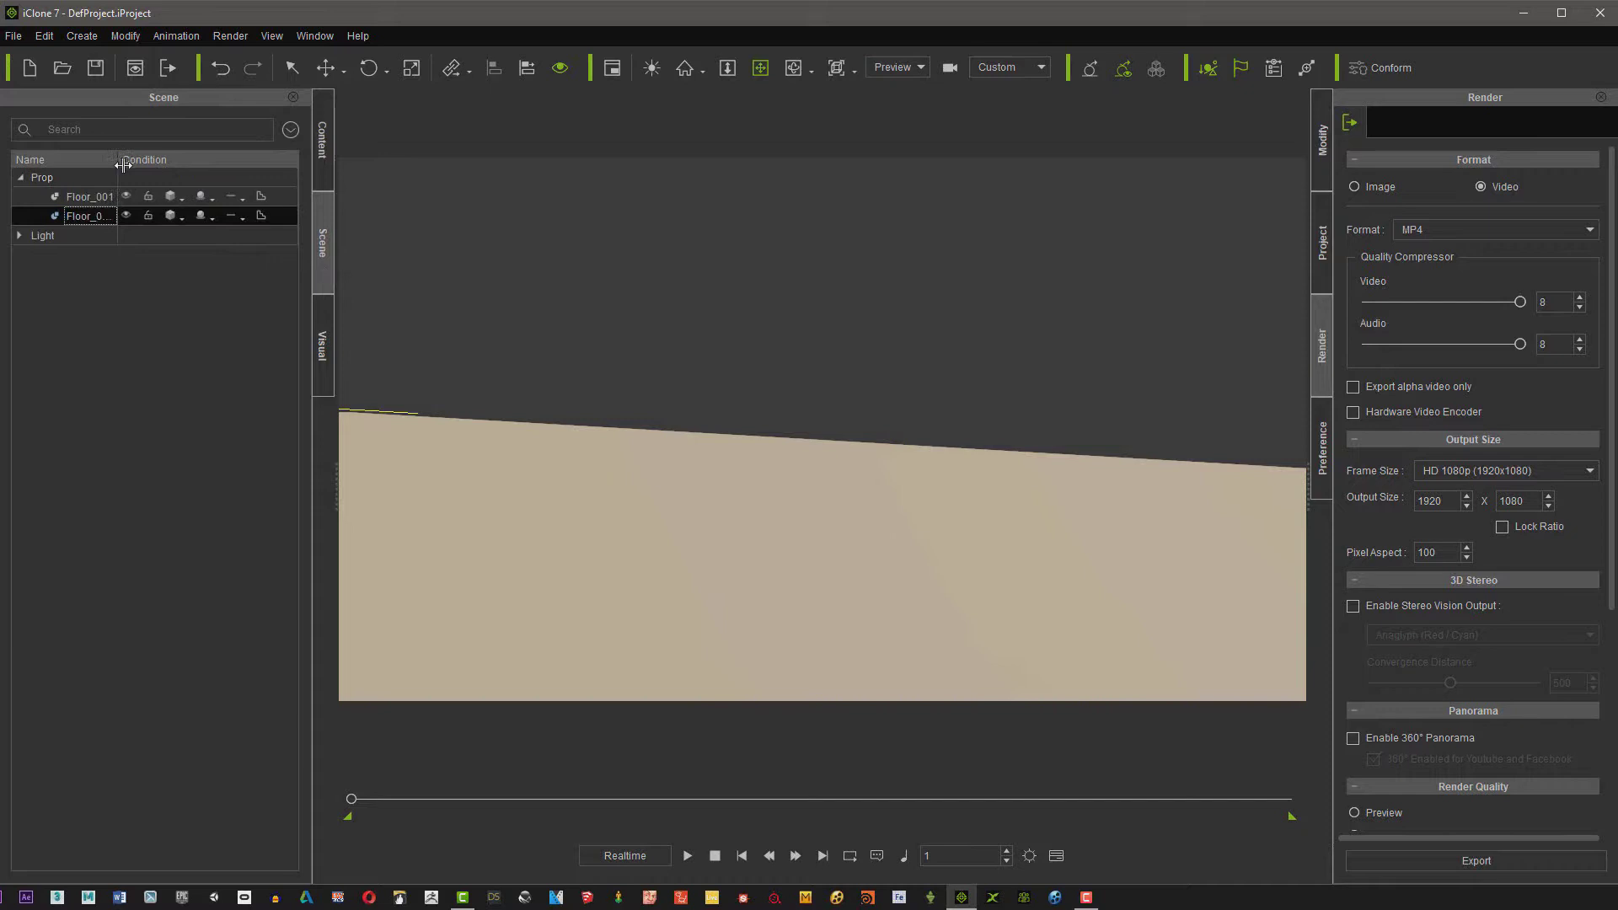
click(322, 146)
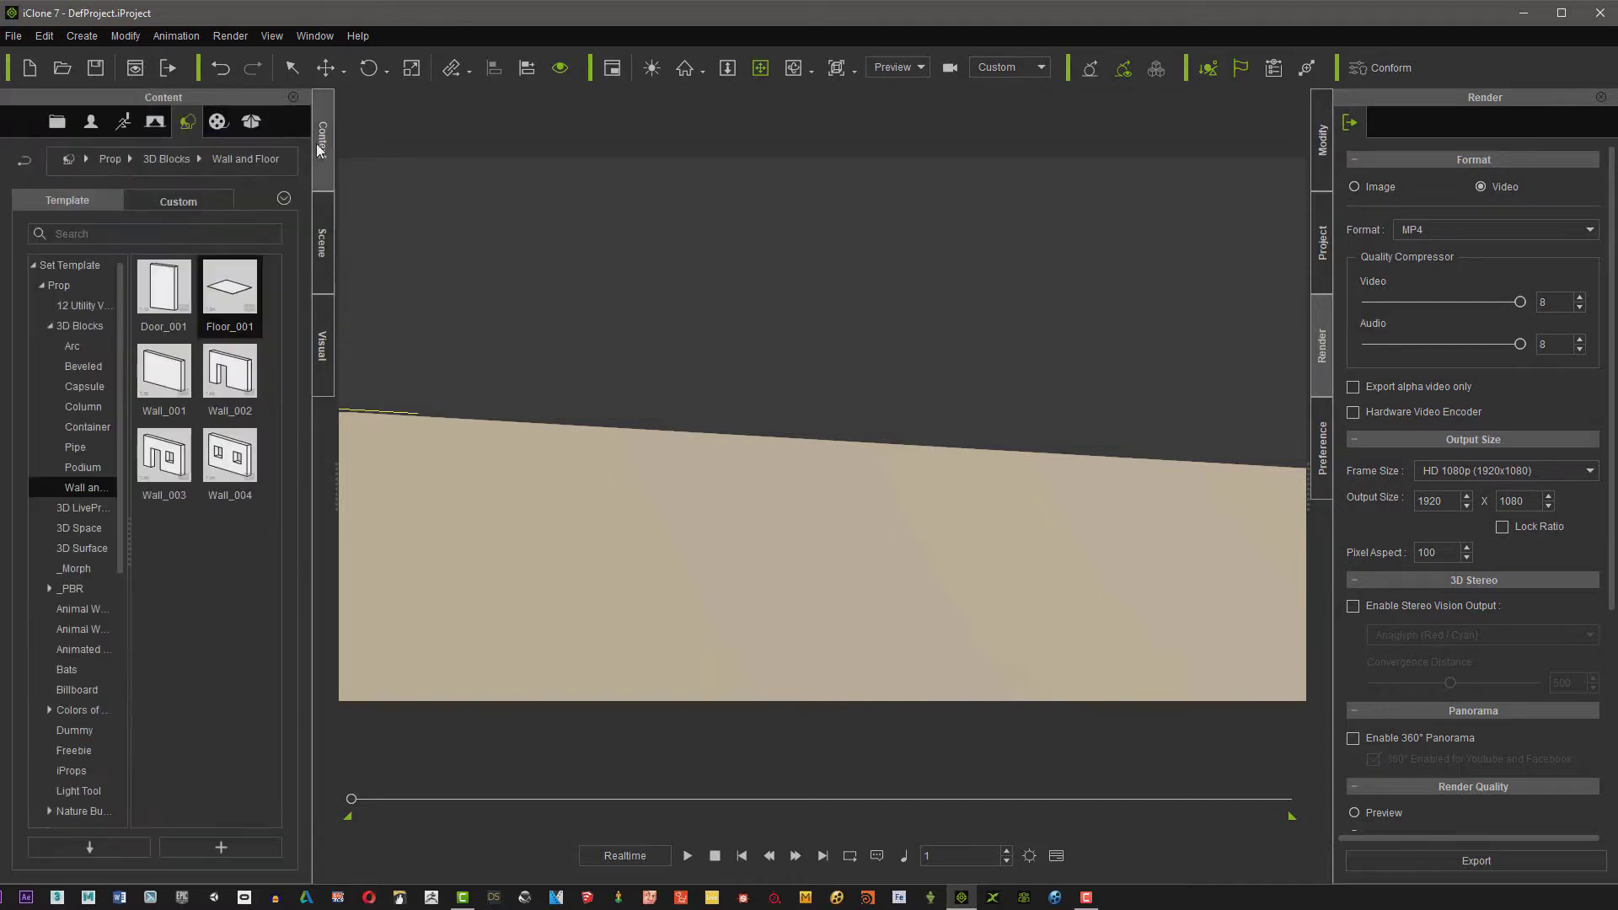
click(80, 325)
scroll(249, 676, down, 5)
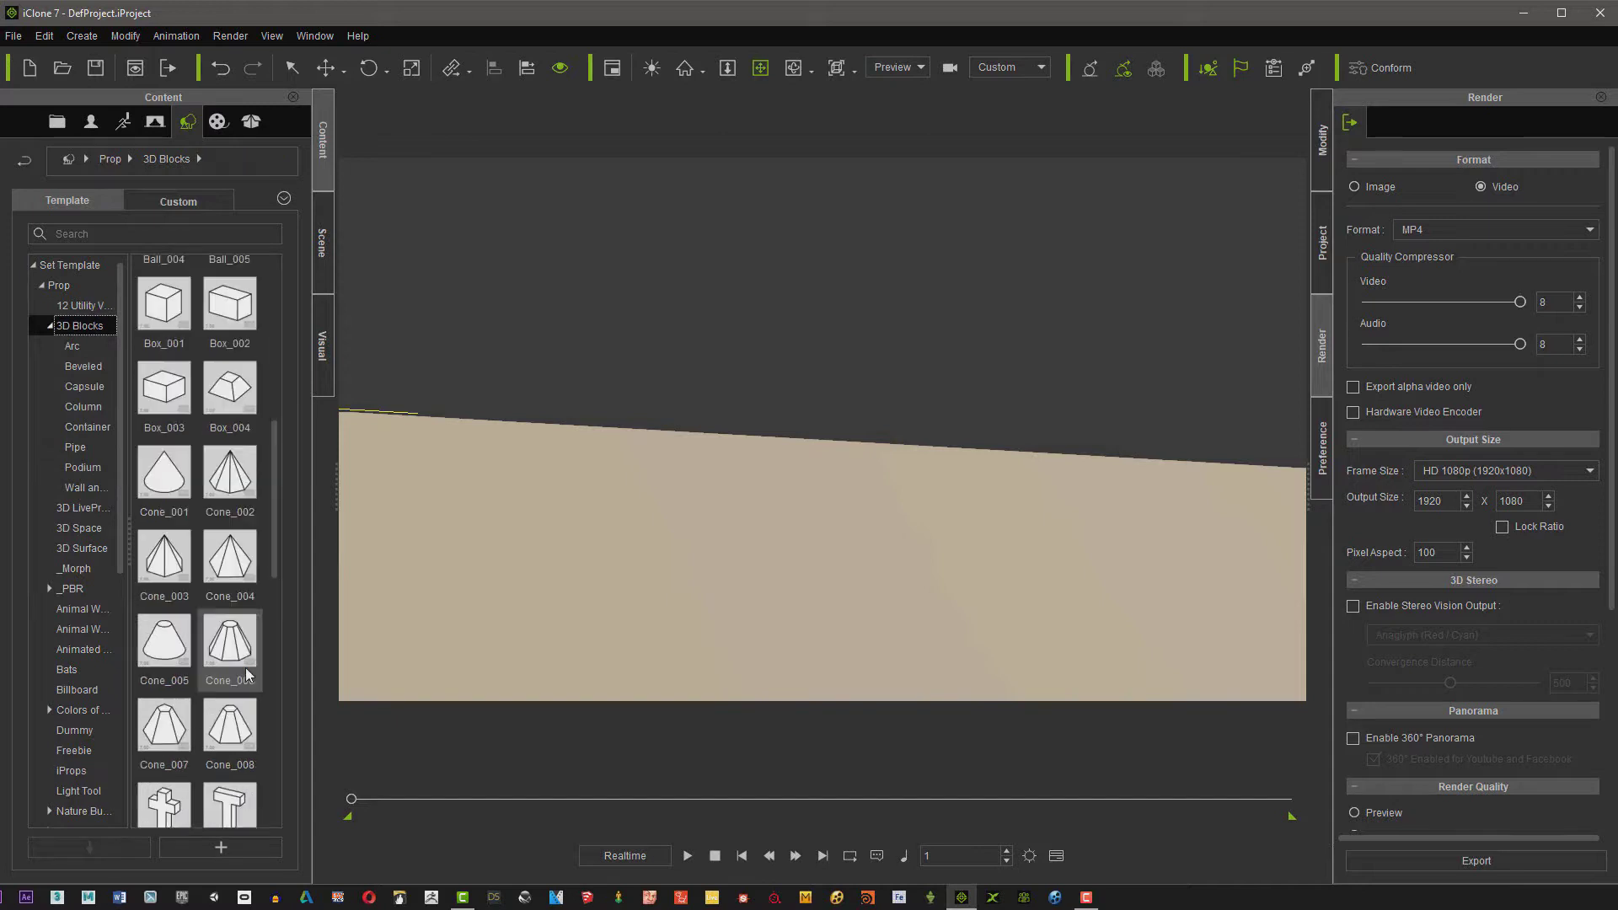
drag(161, 309, 669, 360)
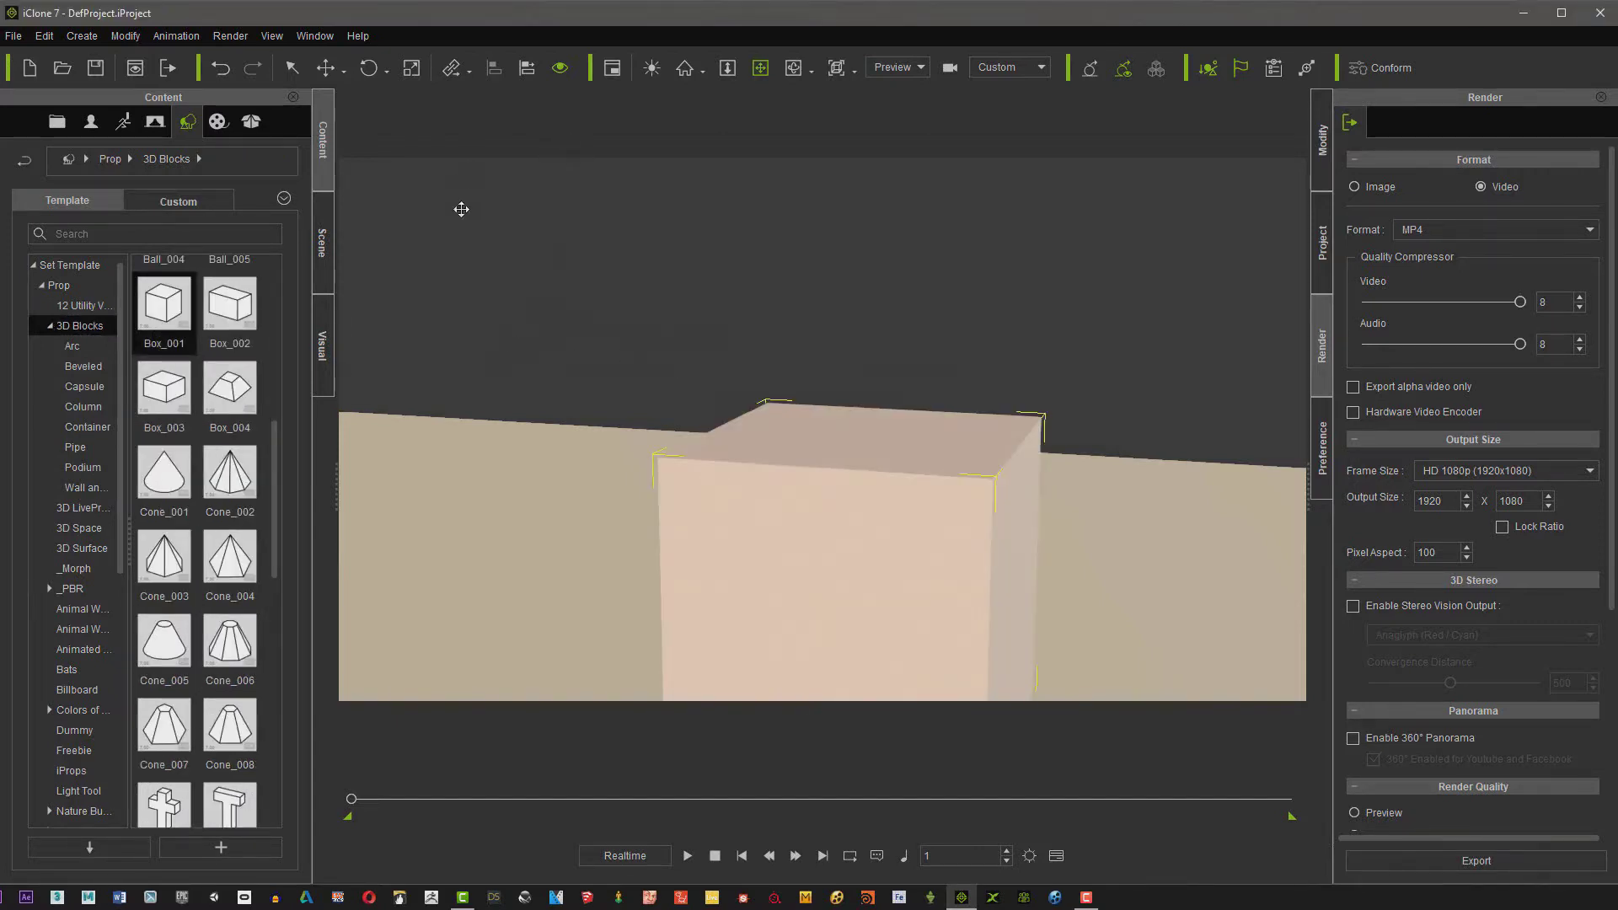
click(727, 68)
drag(773, 232, 759, 621)
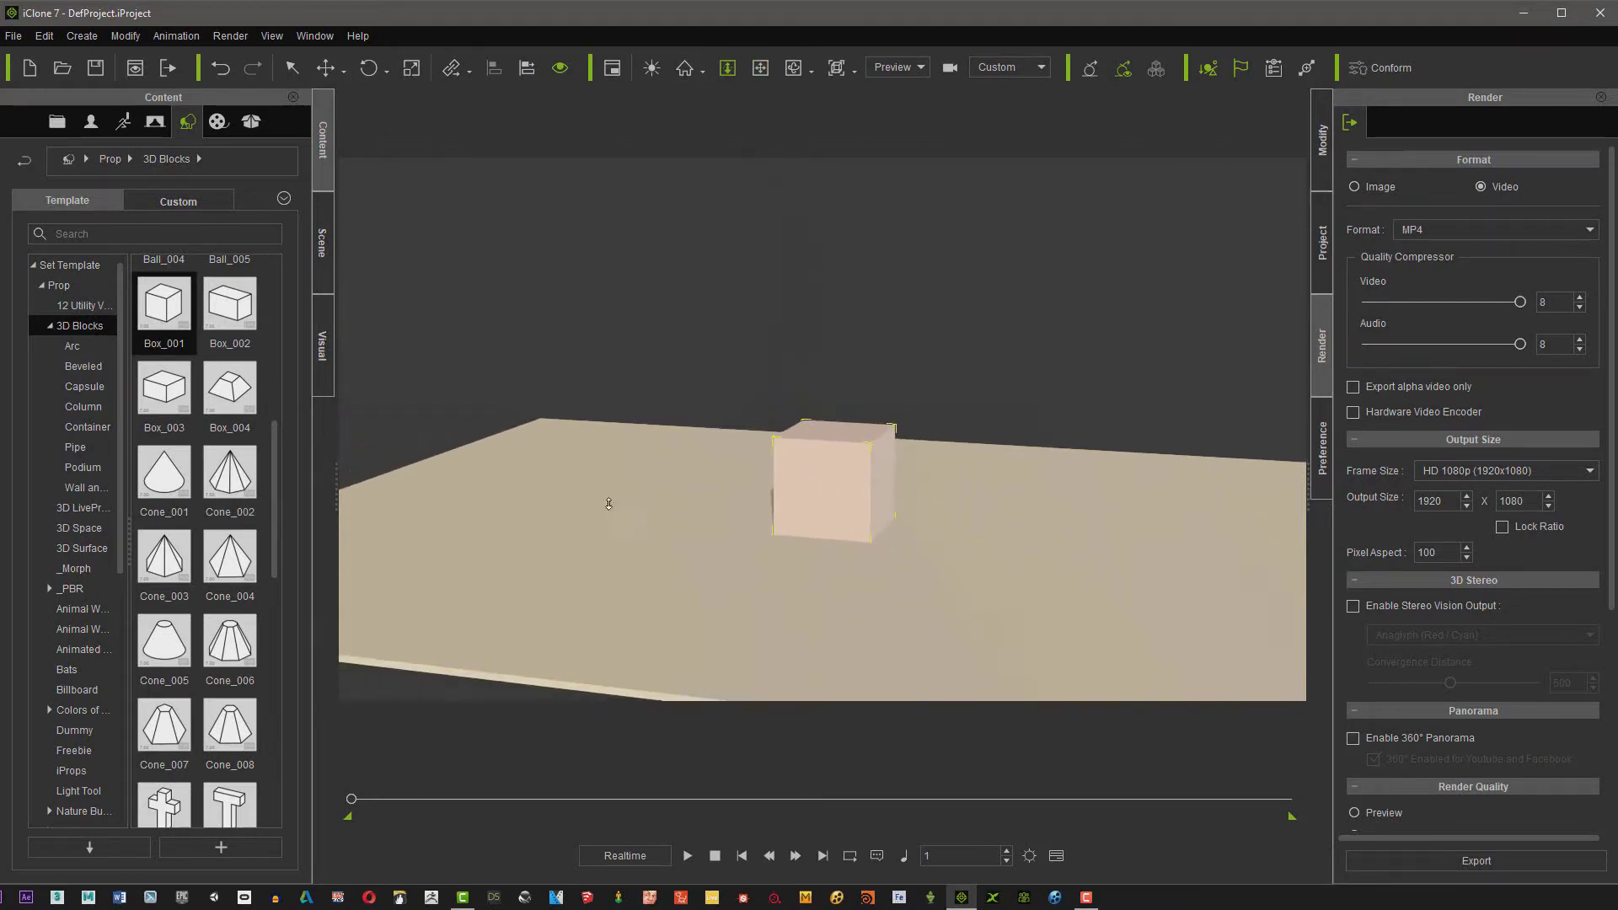
Rename Floor_001 to Road, Floor_002 to Ground and Box_001 to Dummy
click(322, 241)
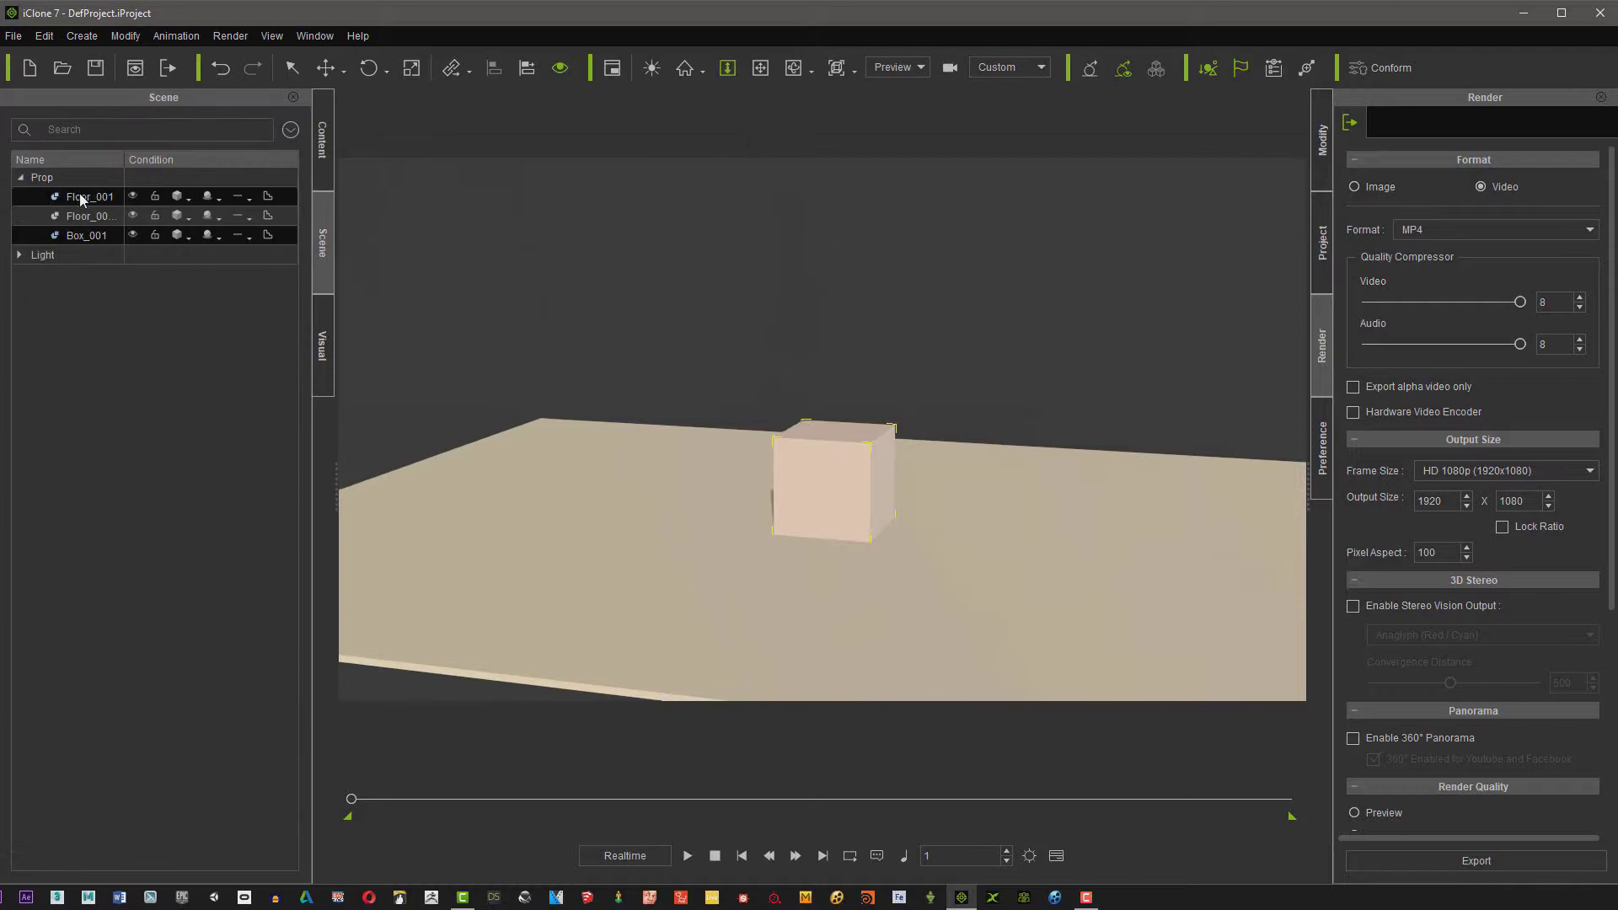
click(80, 195)
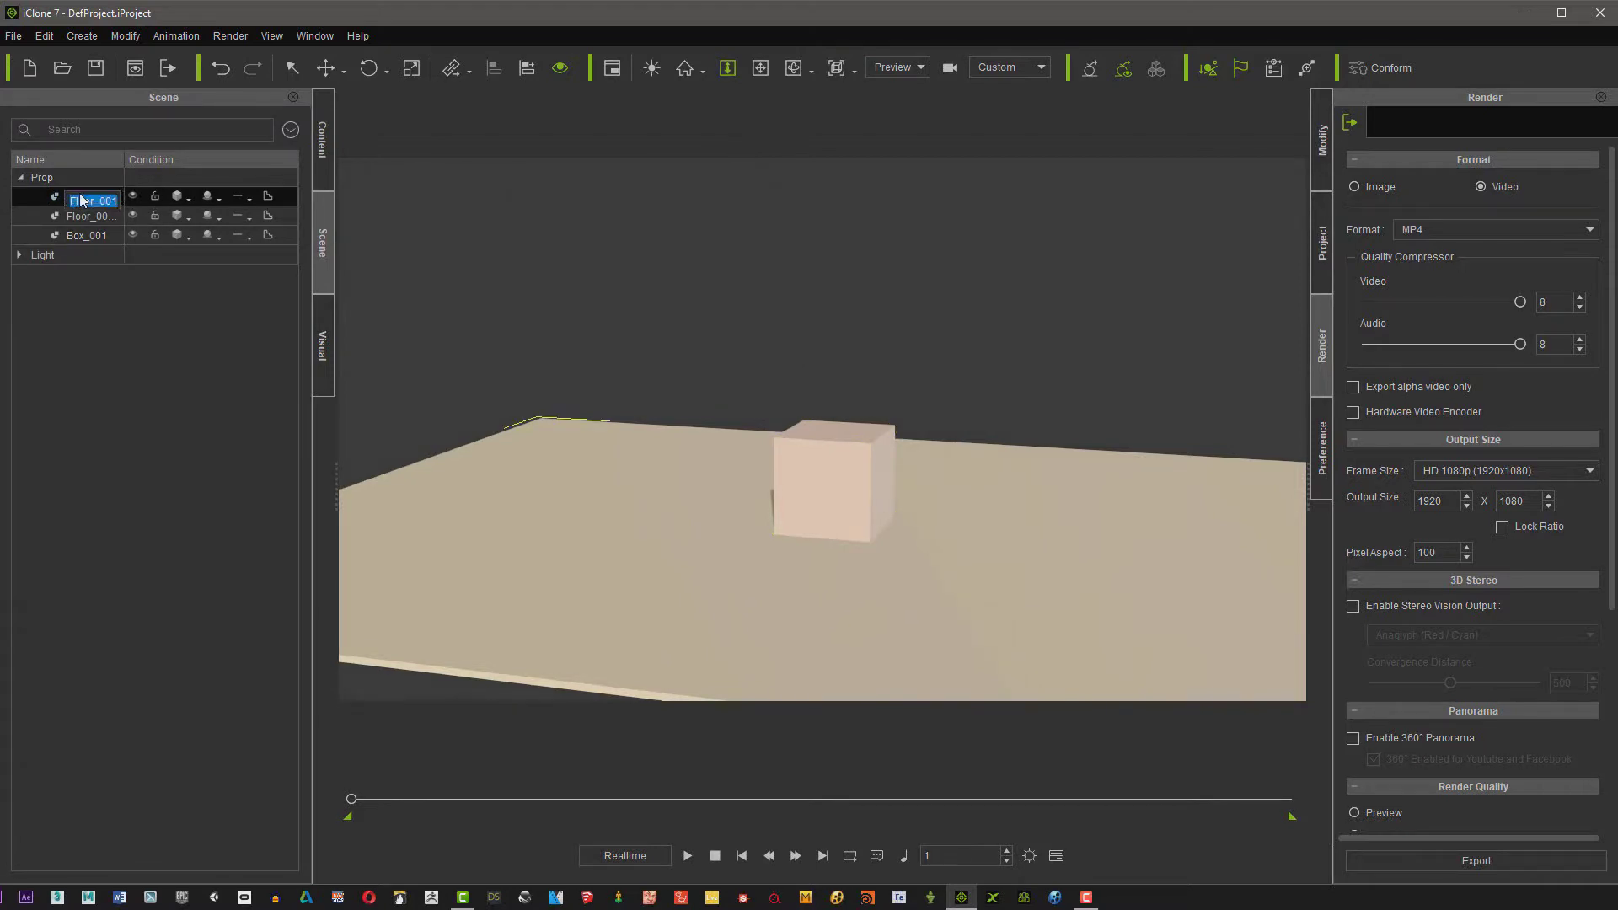
text(Road)
key(Return)
double_click(88, 217)
text(Ground)
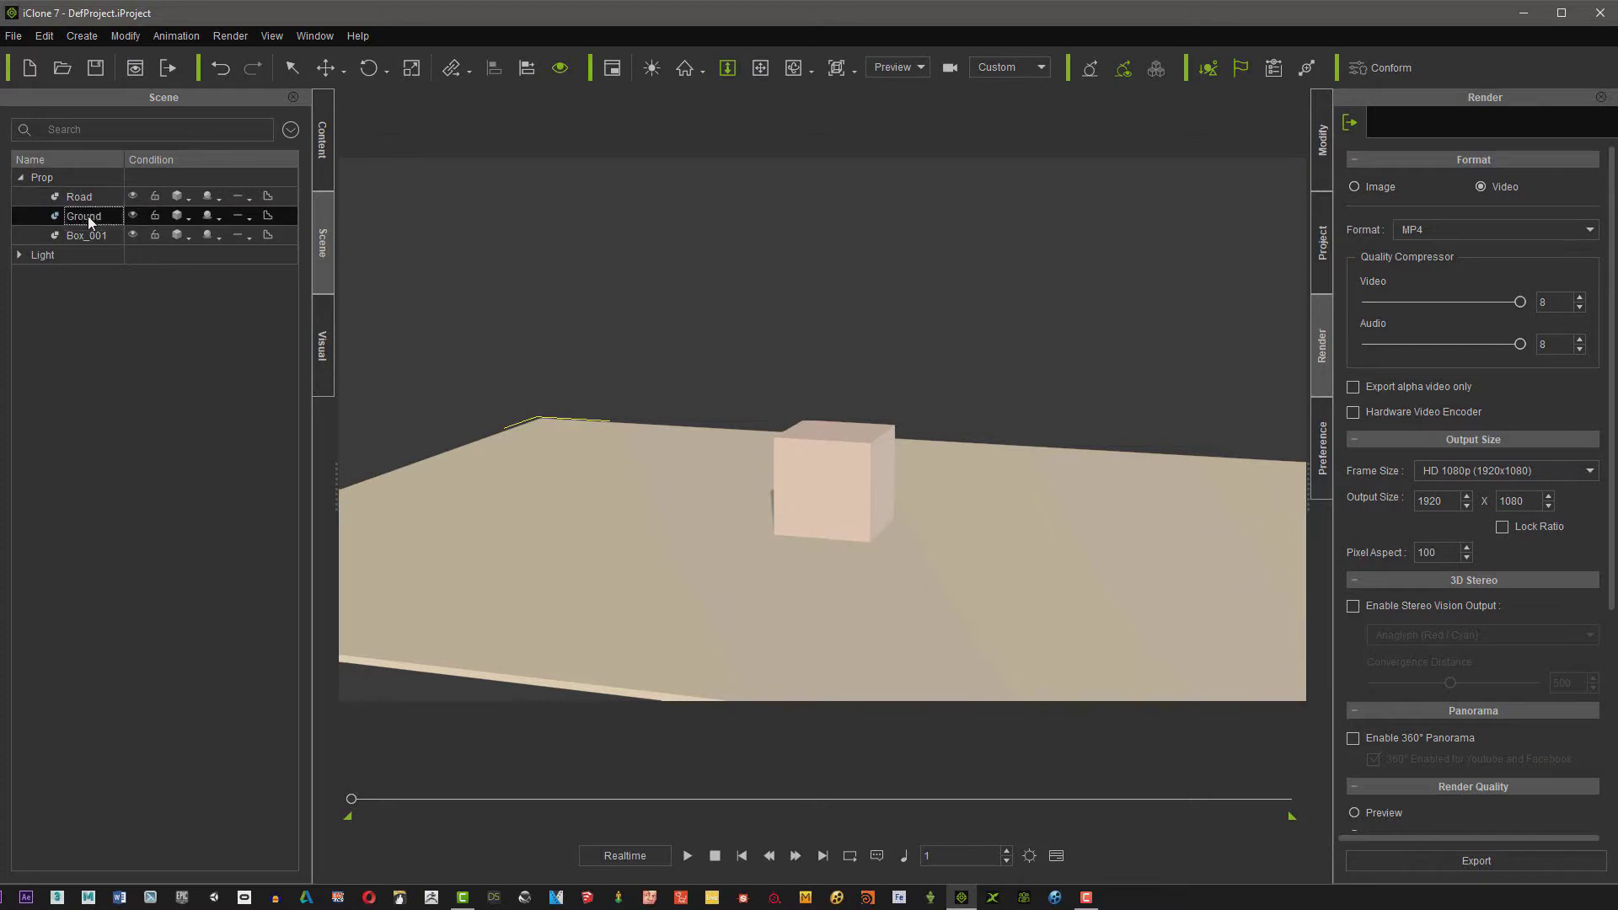
key(Return)
double_click(82, 239)
text(Dummy)
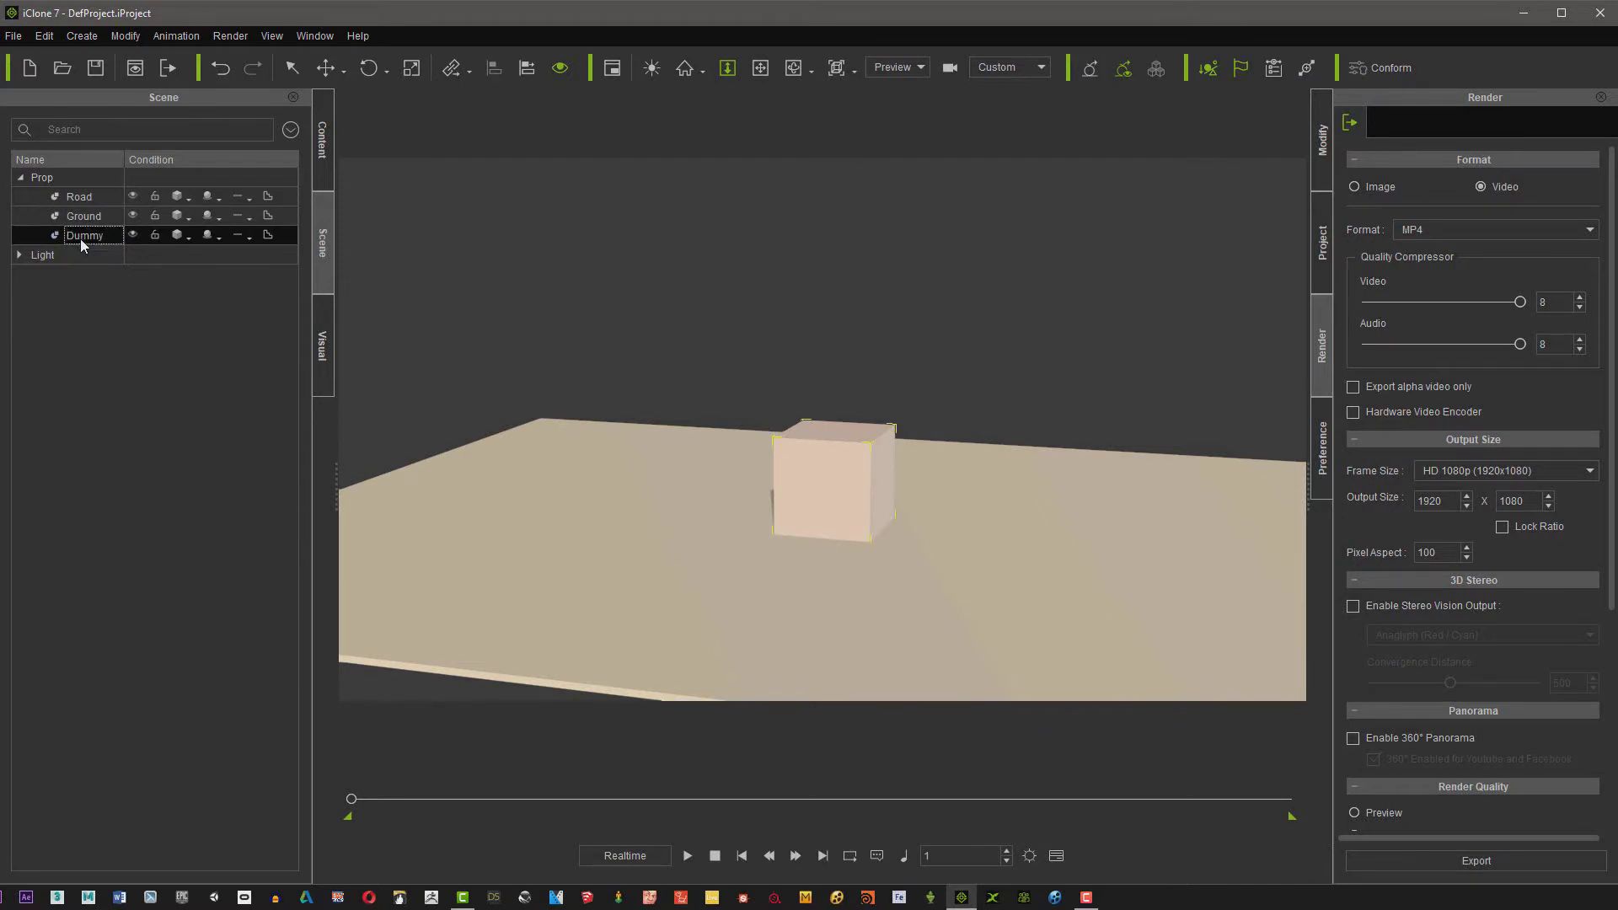
click(105, 196)
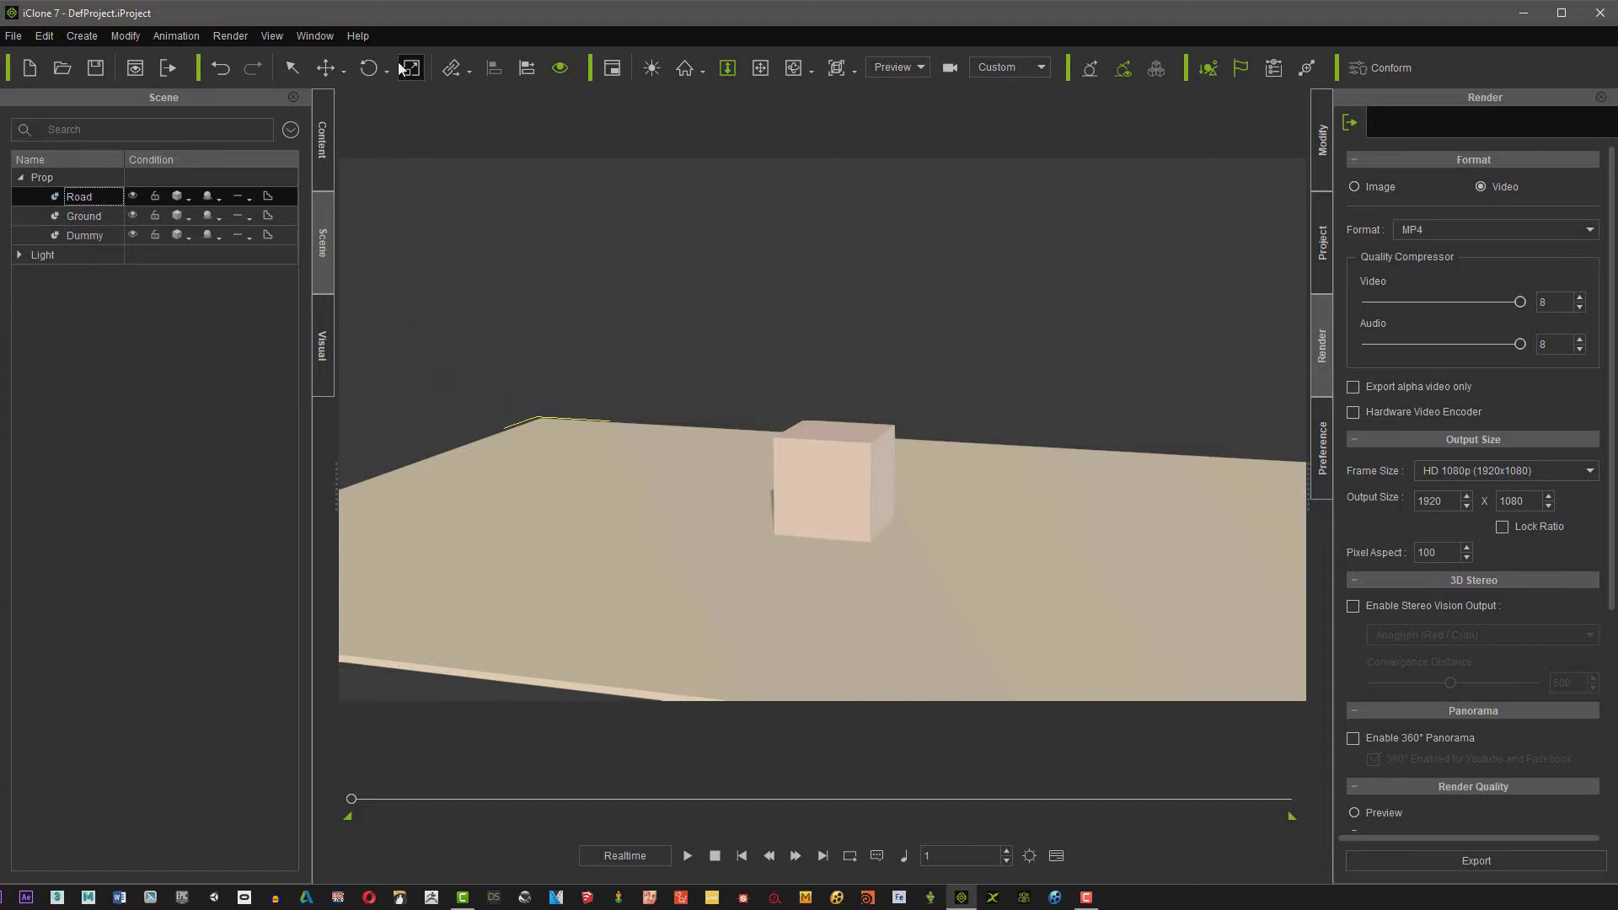
Lift Road slightly with Move, then narrow it along the green Scale axis
click(326, 67)
click(850, 466)
drag(834, 424, 832, 424)
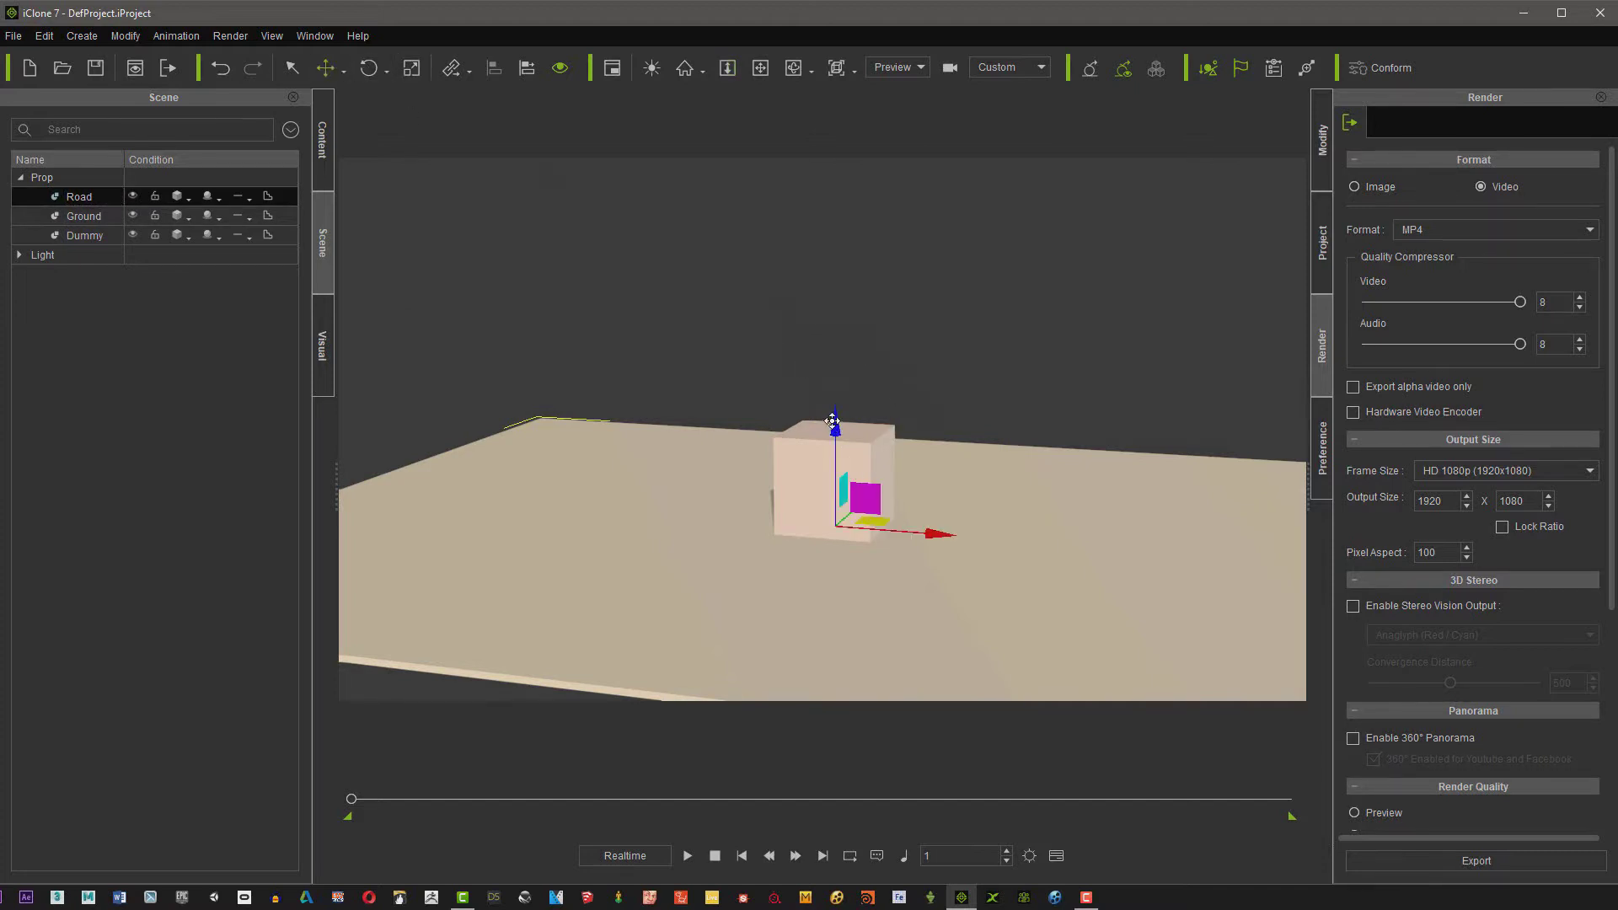
click(417, 70)
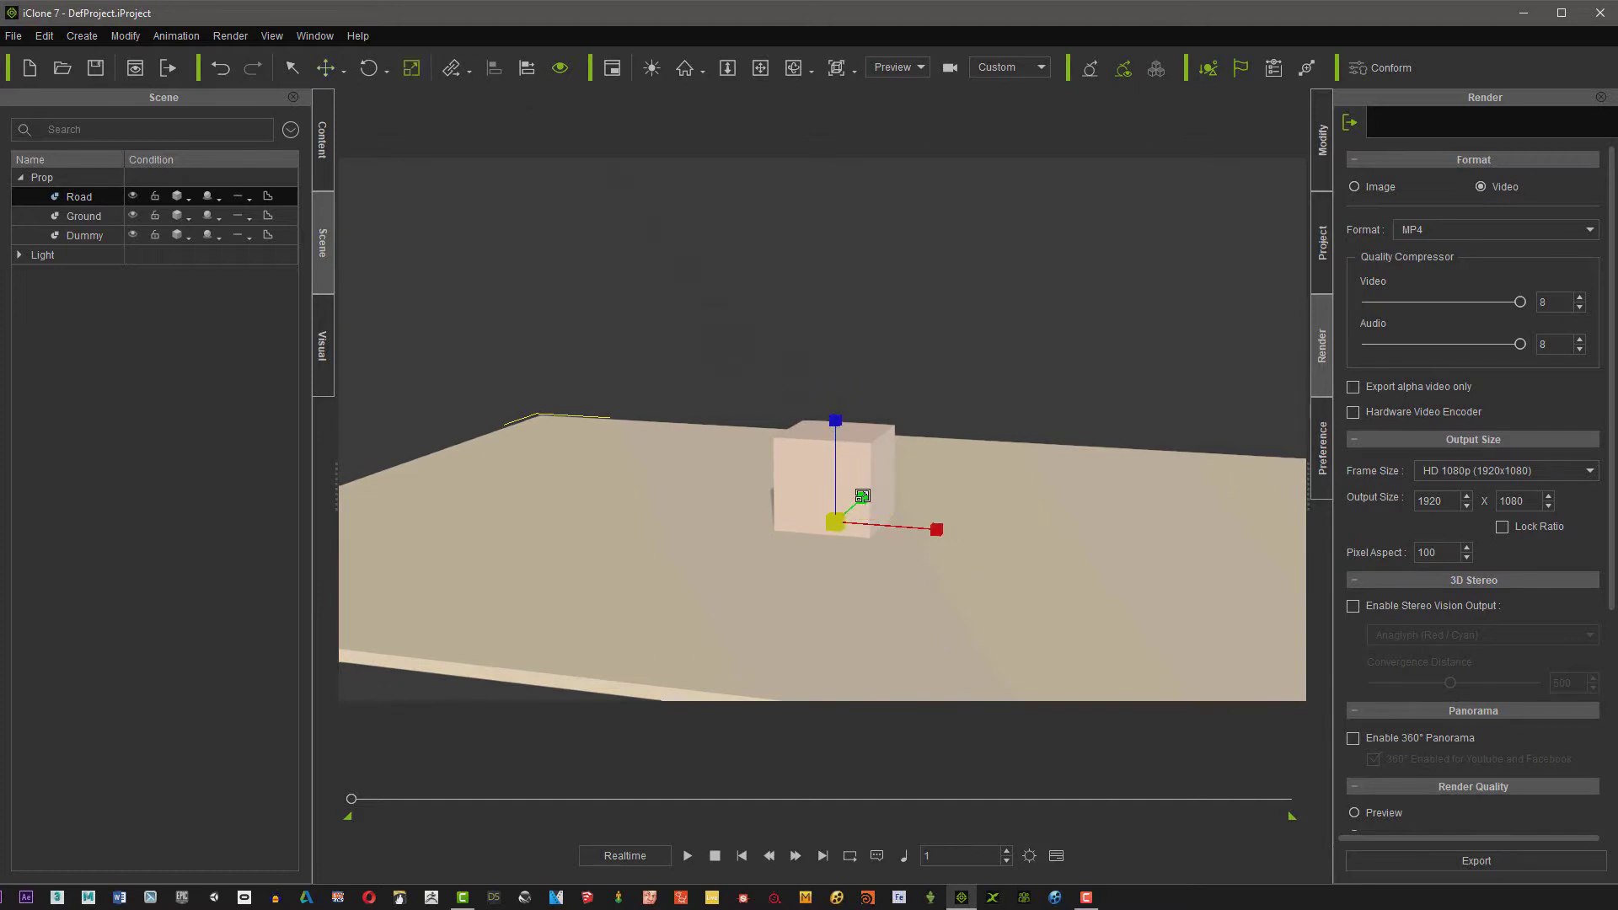
mouse_move(862, 495)
mouse_down()
mouse_move(632, 775)
mouse_move(676, 718)
mouse_up()
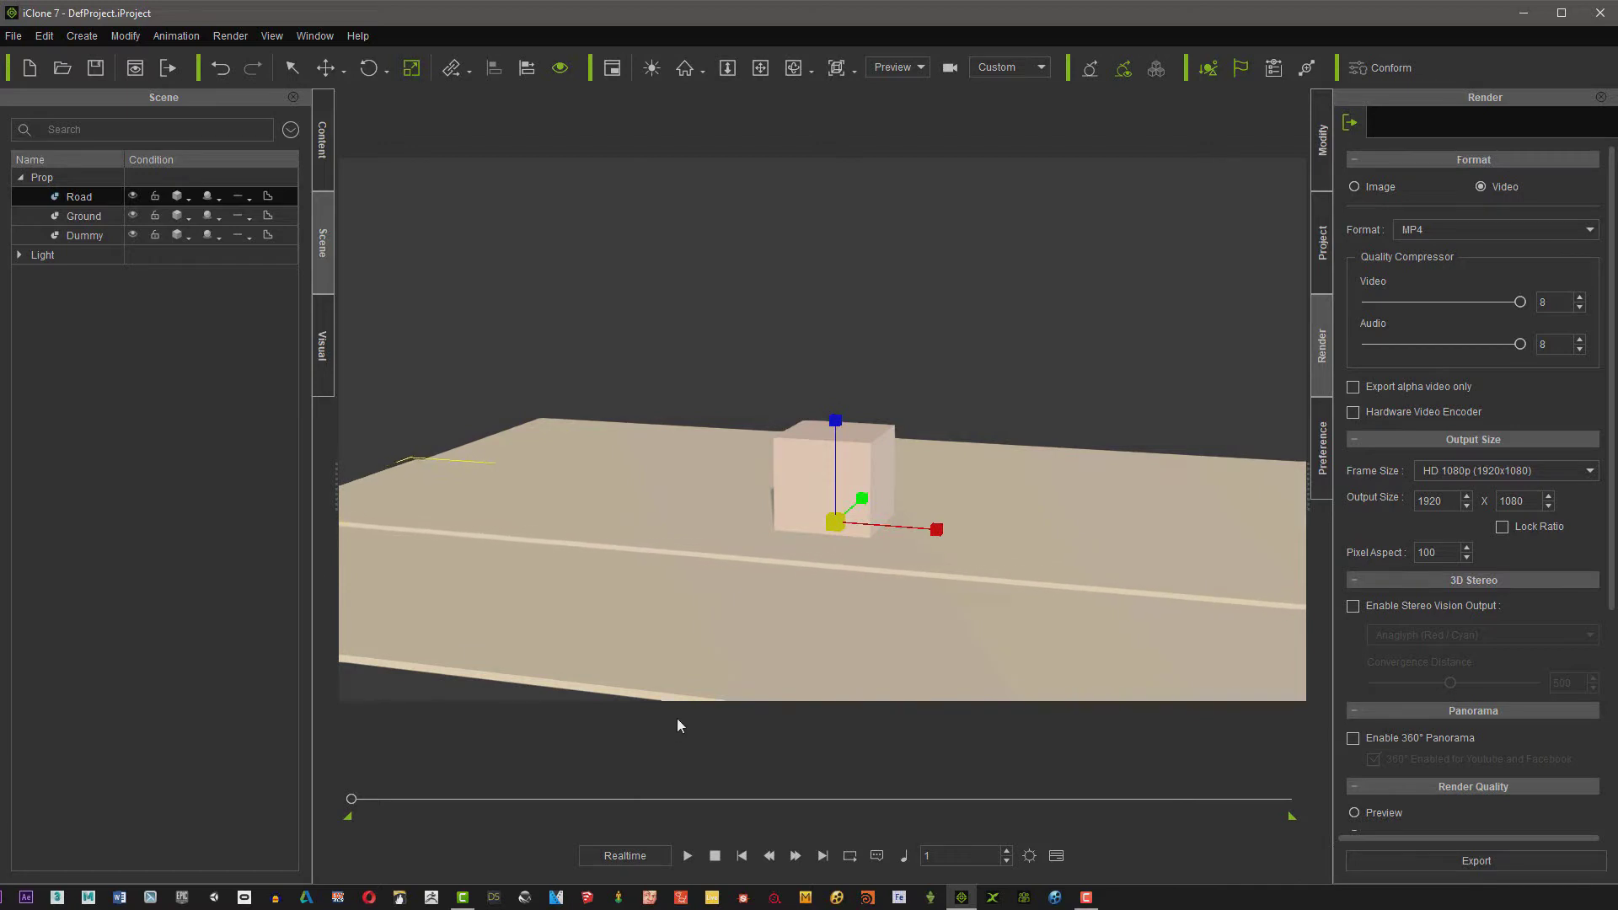
click(677, 648)
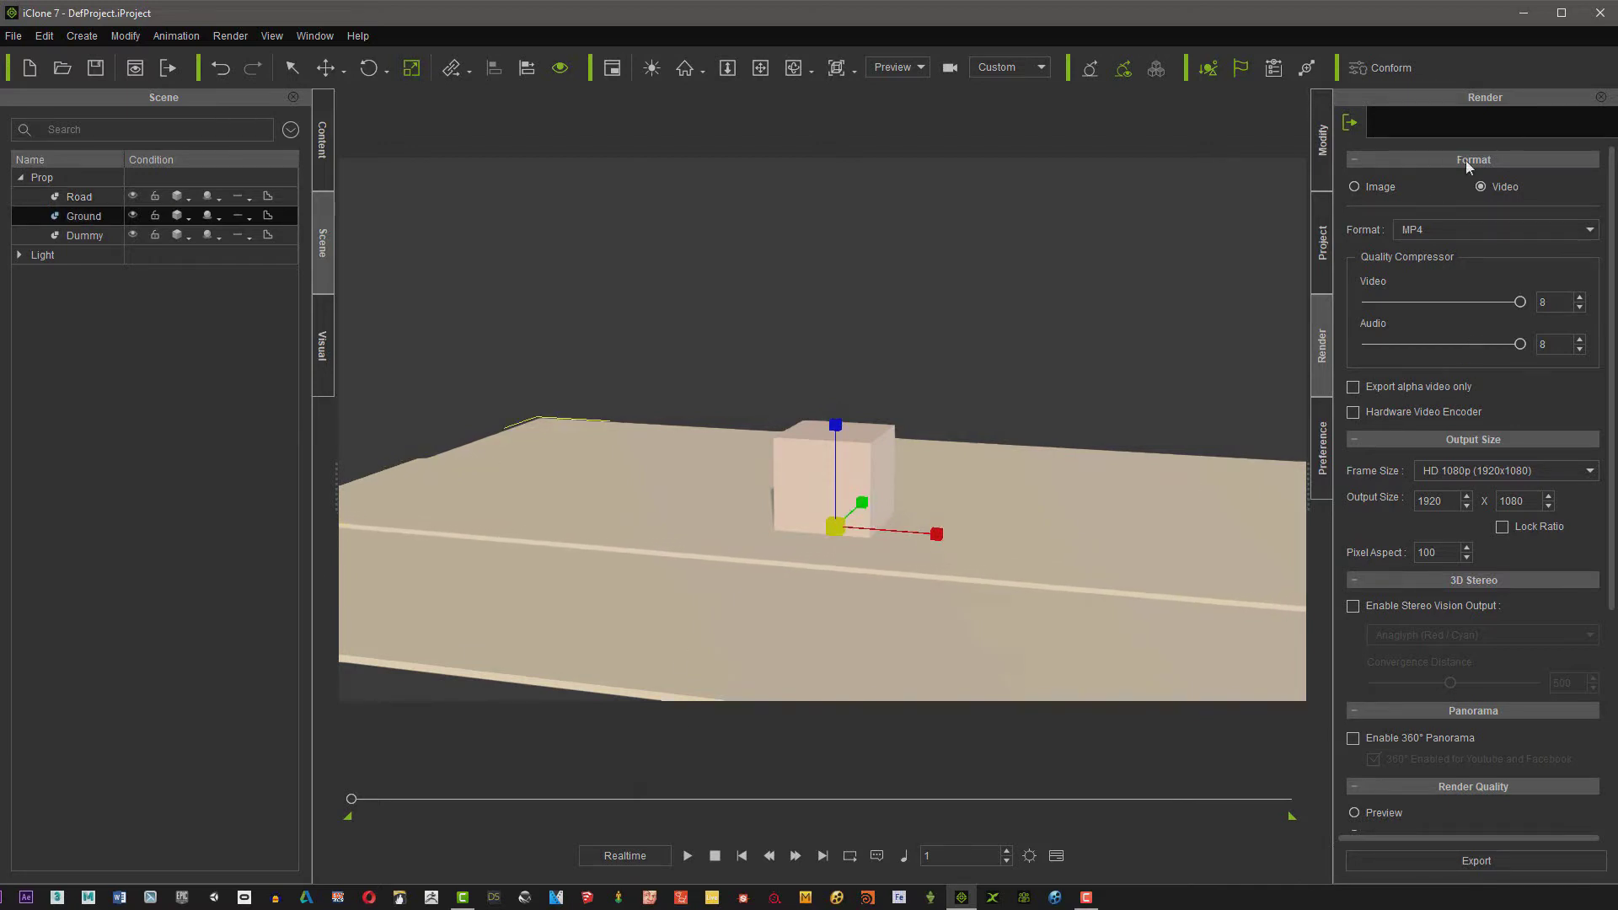
Change Ground's X and Y scale values in the Transform settings
click(1321, 150)
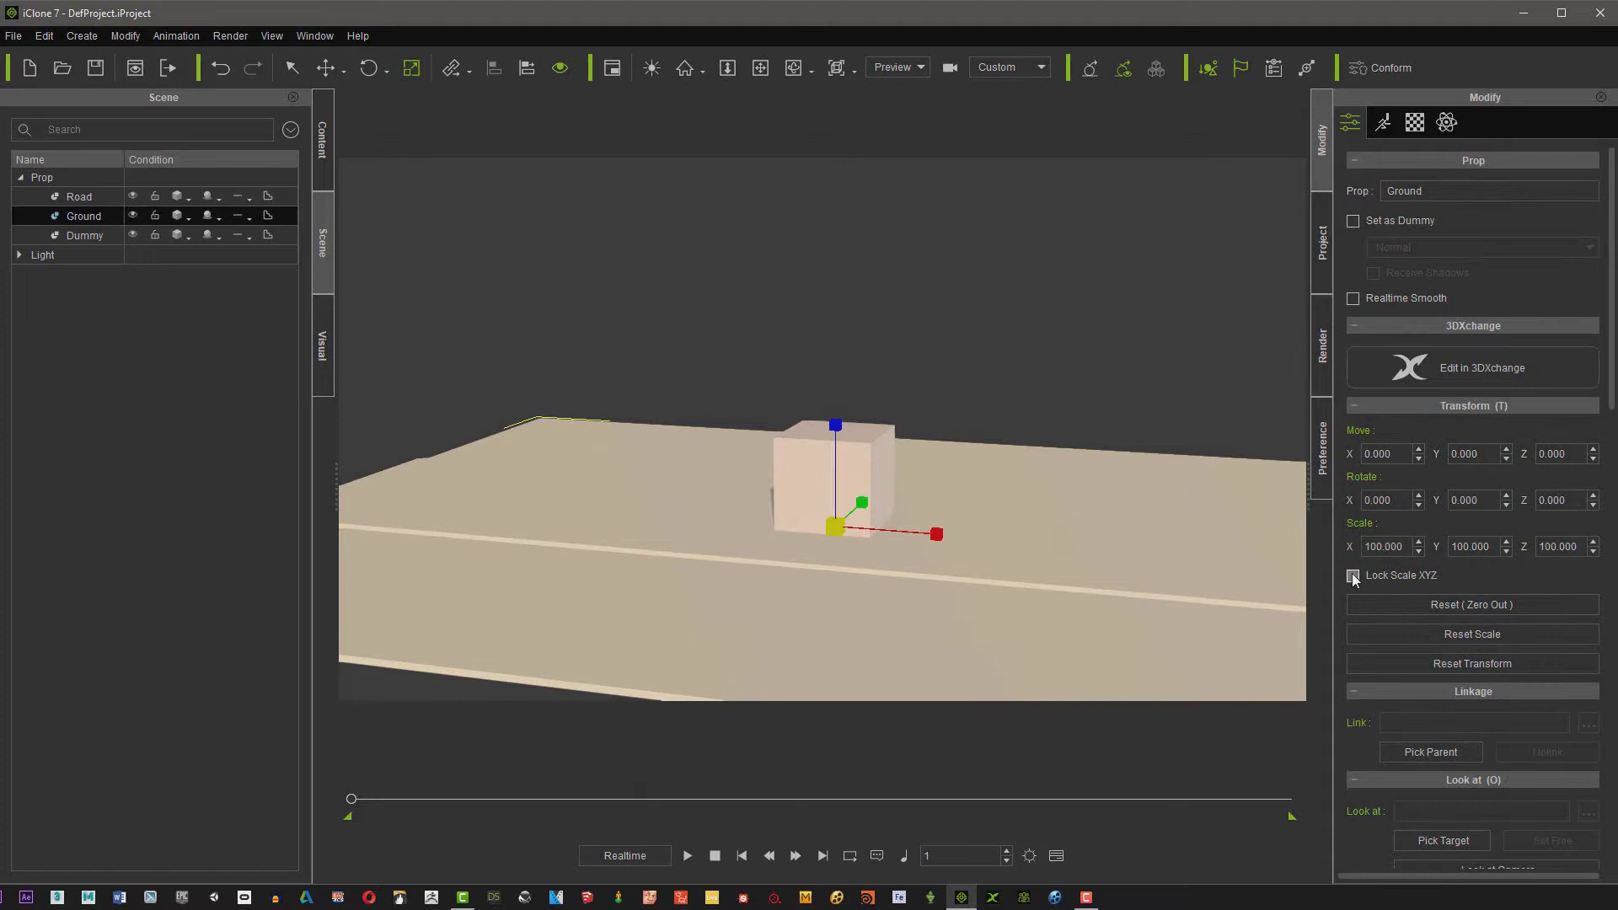
click(1385, 546)
text(25)
key(Tab)
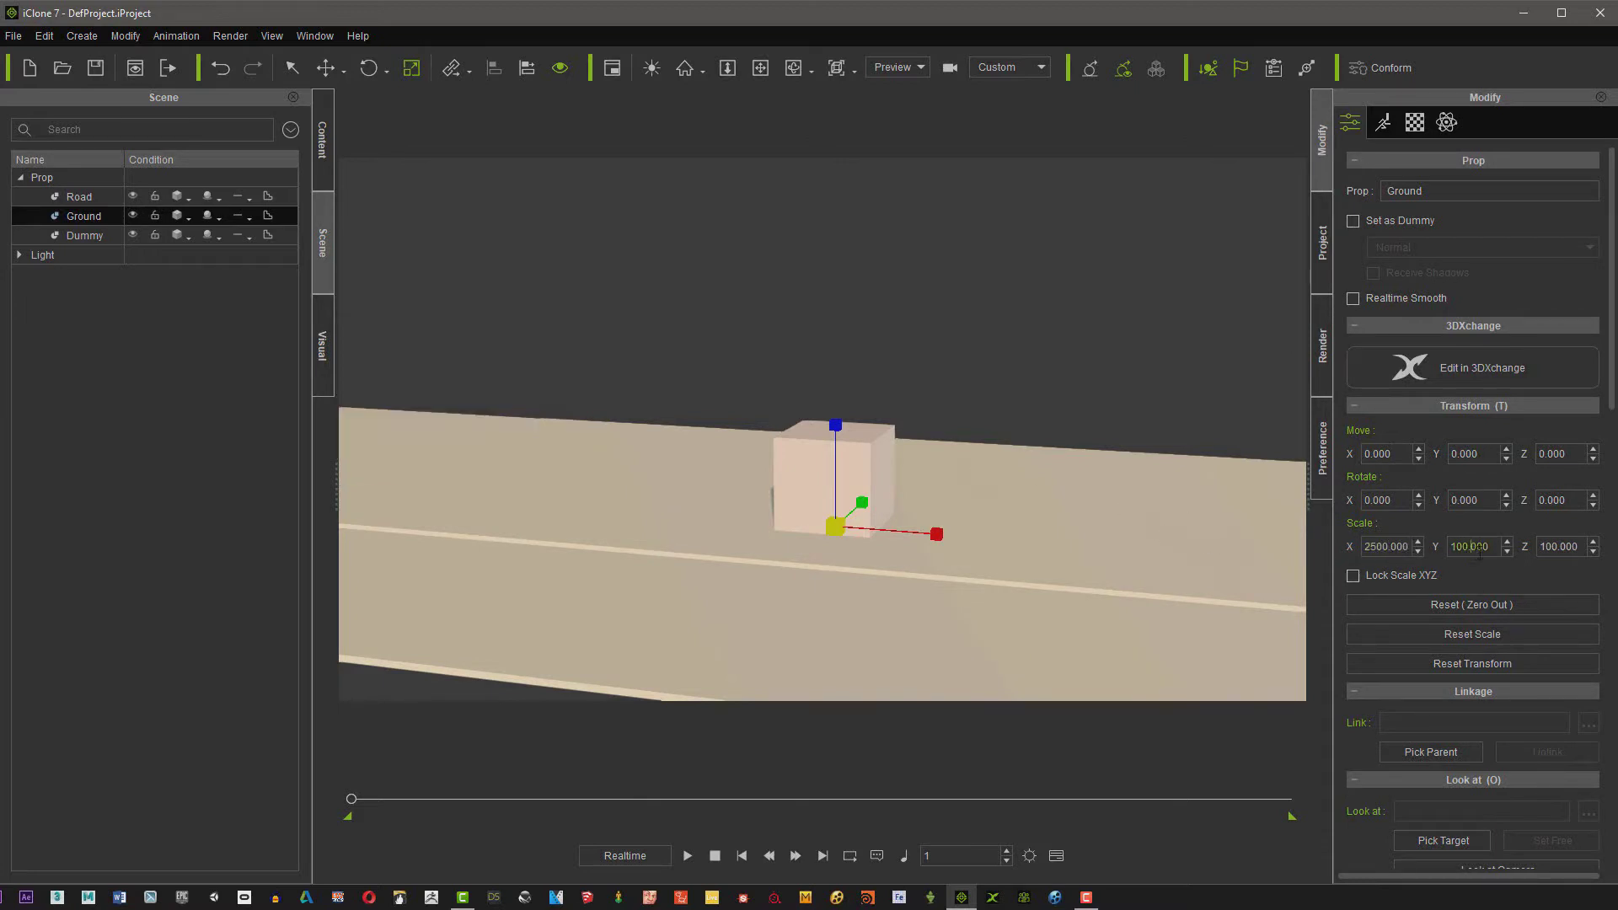
click(1469, 546)
text(25)
text(00)
key(Return)
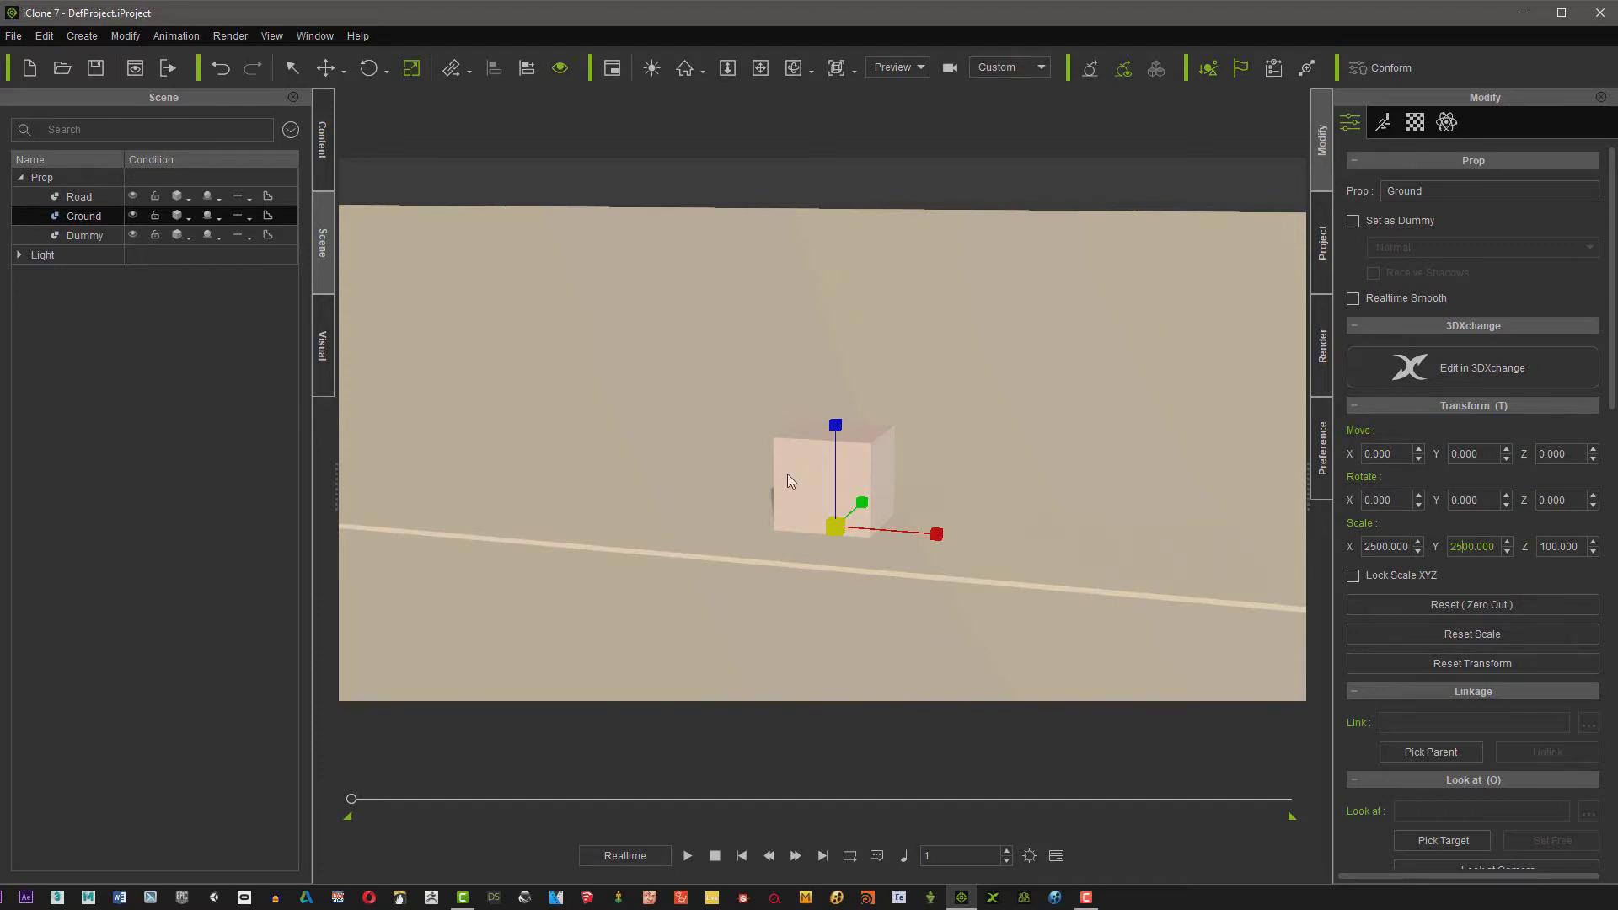
Set Road's X scale to 2500
click(727, 549)
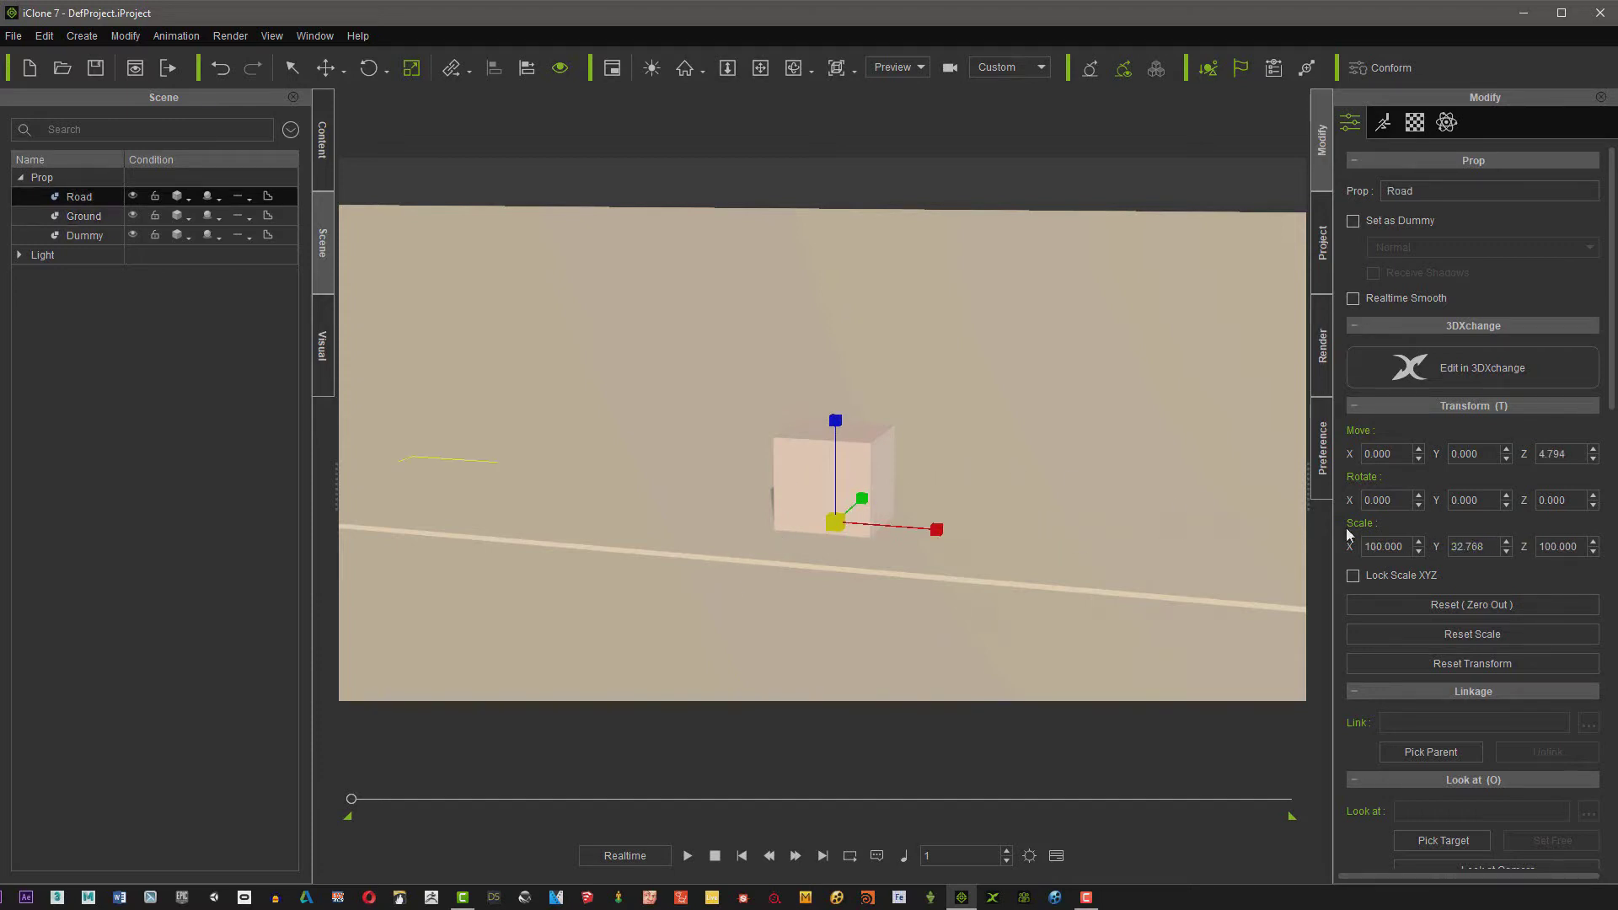
key(Tab)
text(2)
key(Return)
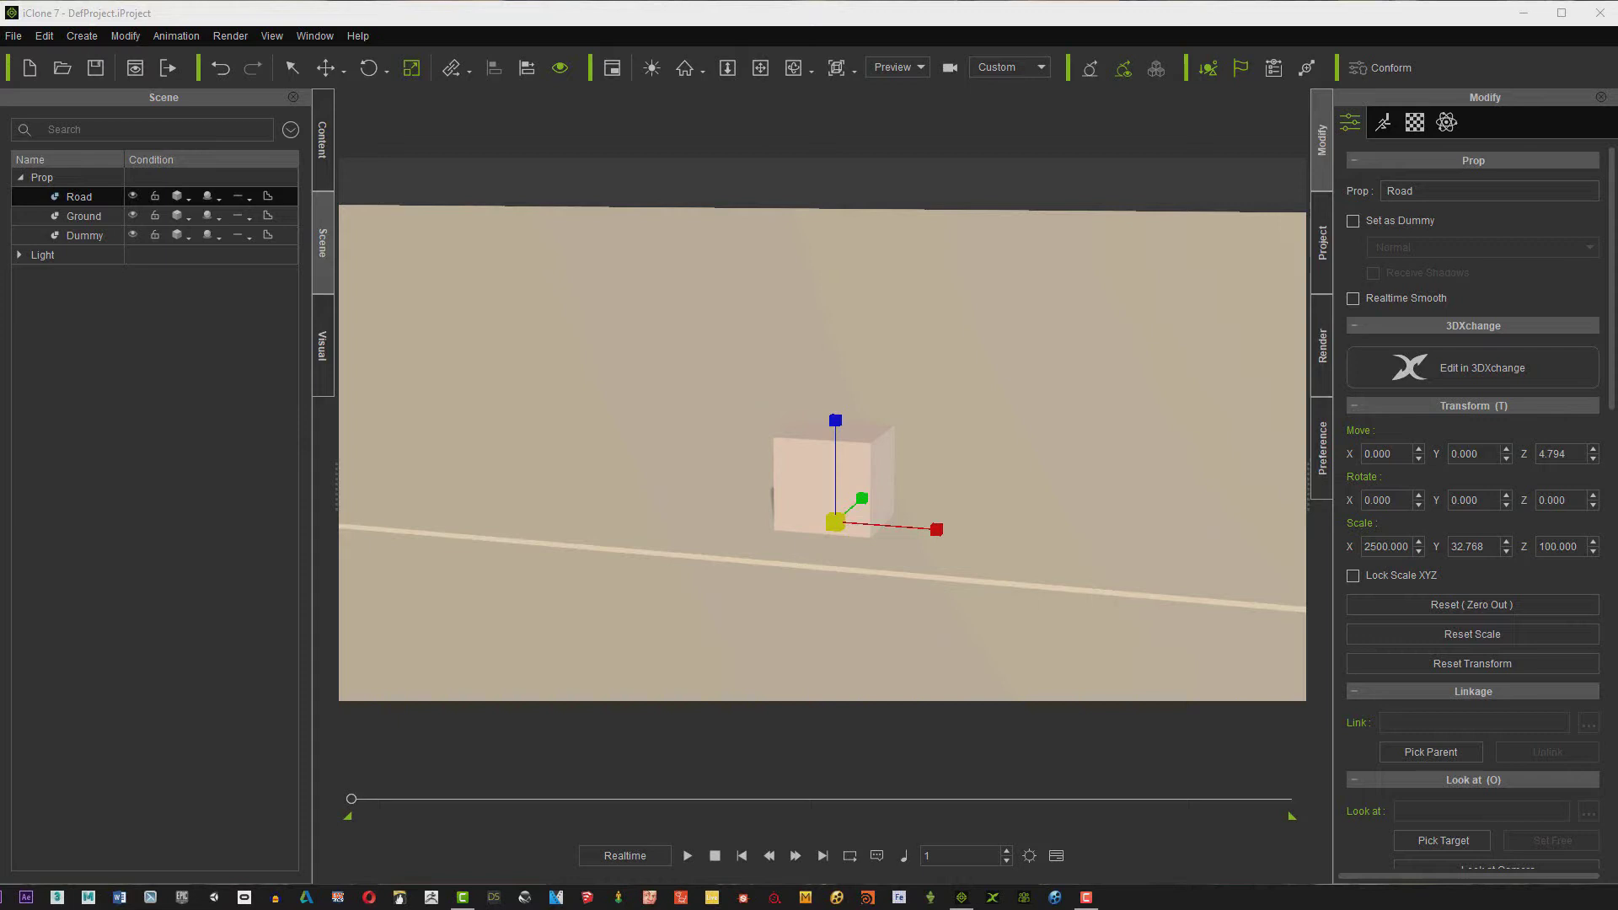
Apply the asphalt road texture to Road and the grass texture to Ground
drag(474, 480, 684, 551)
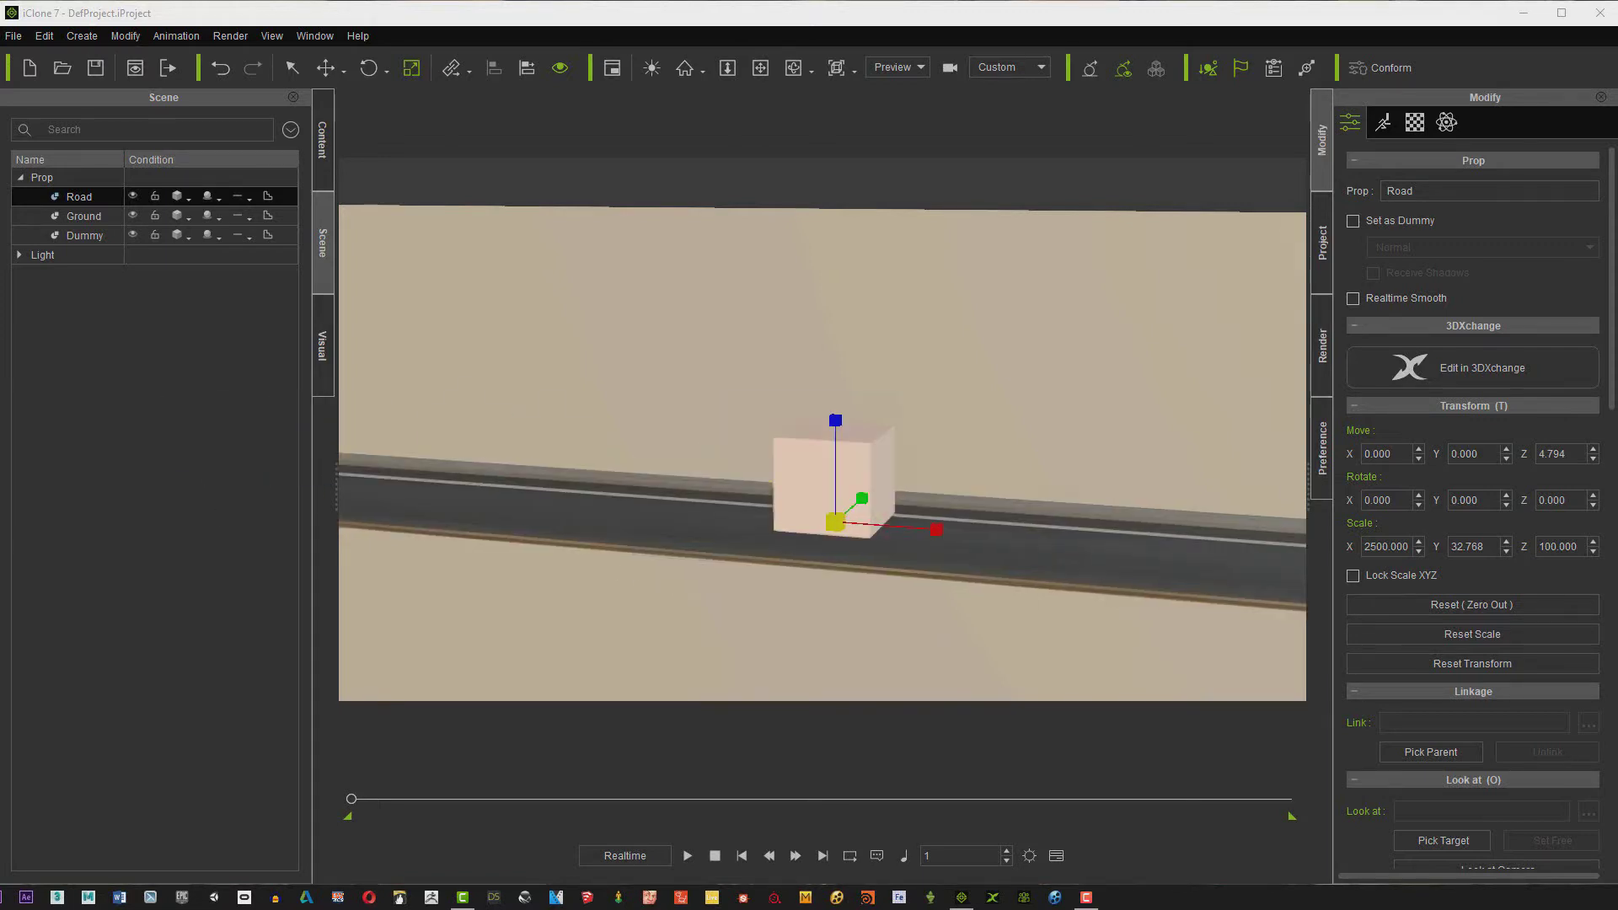
drag(380, 278, 578, 362)
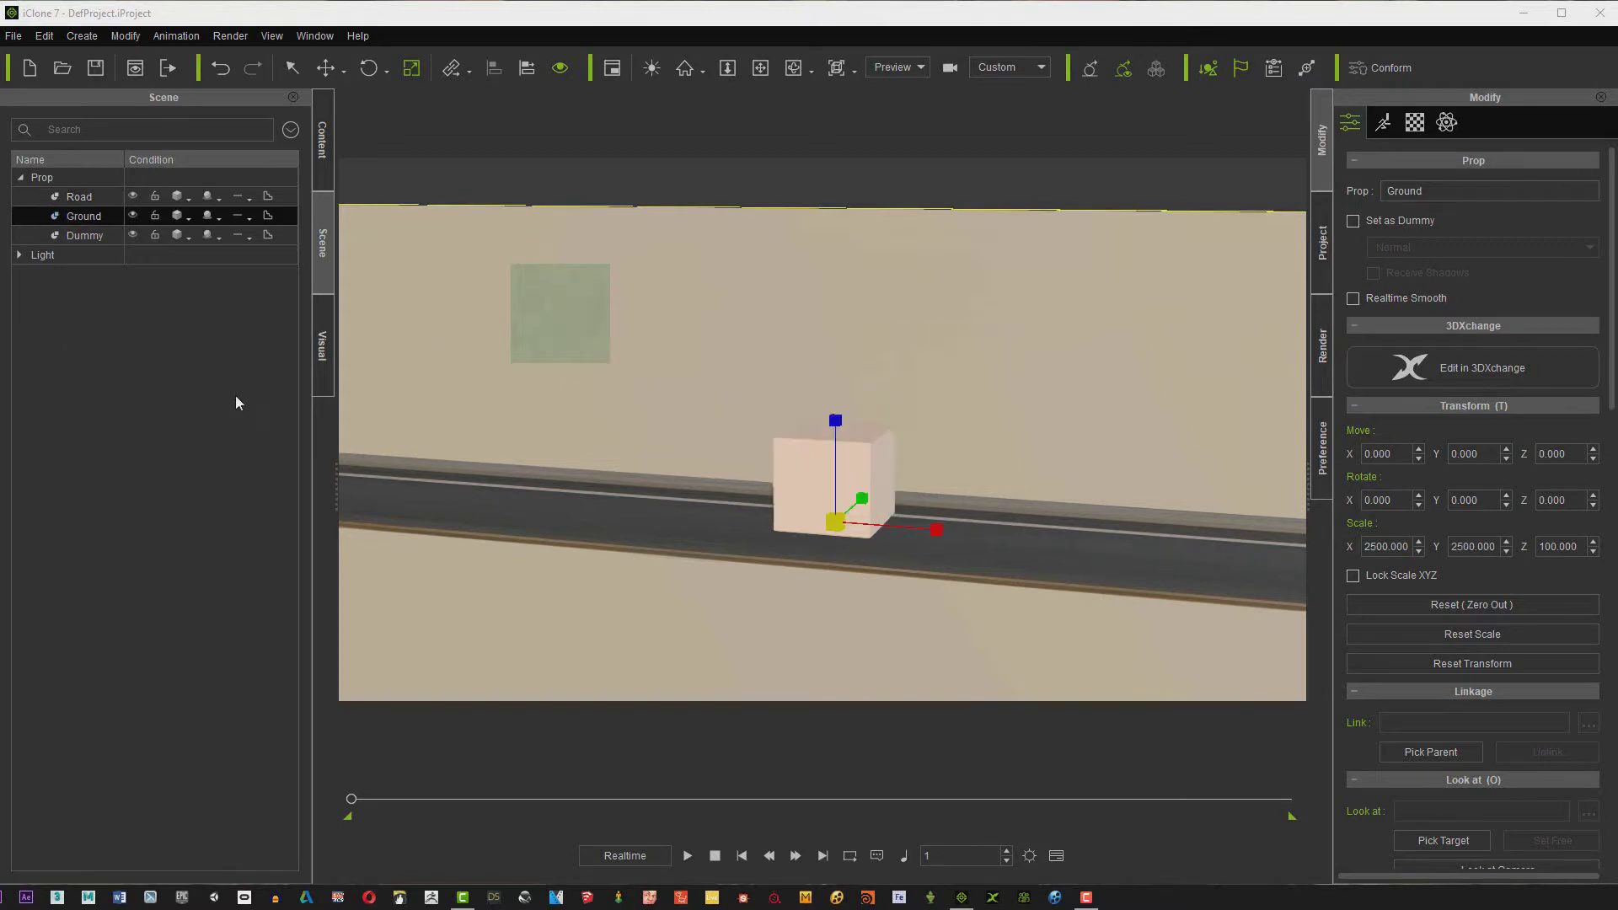
click(721, 540)
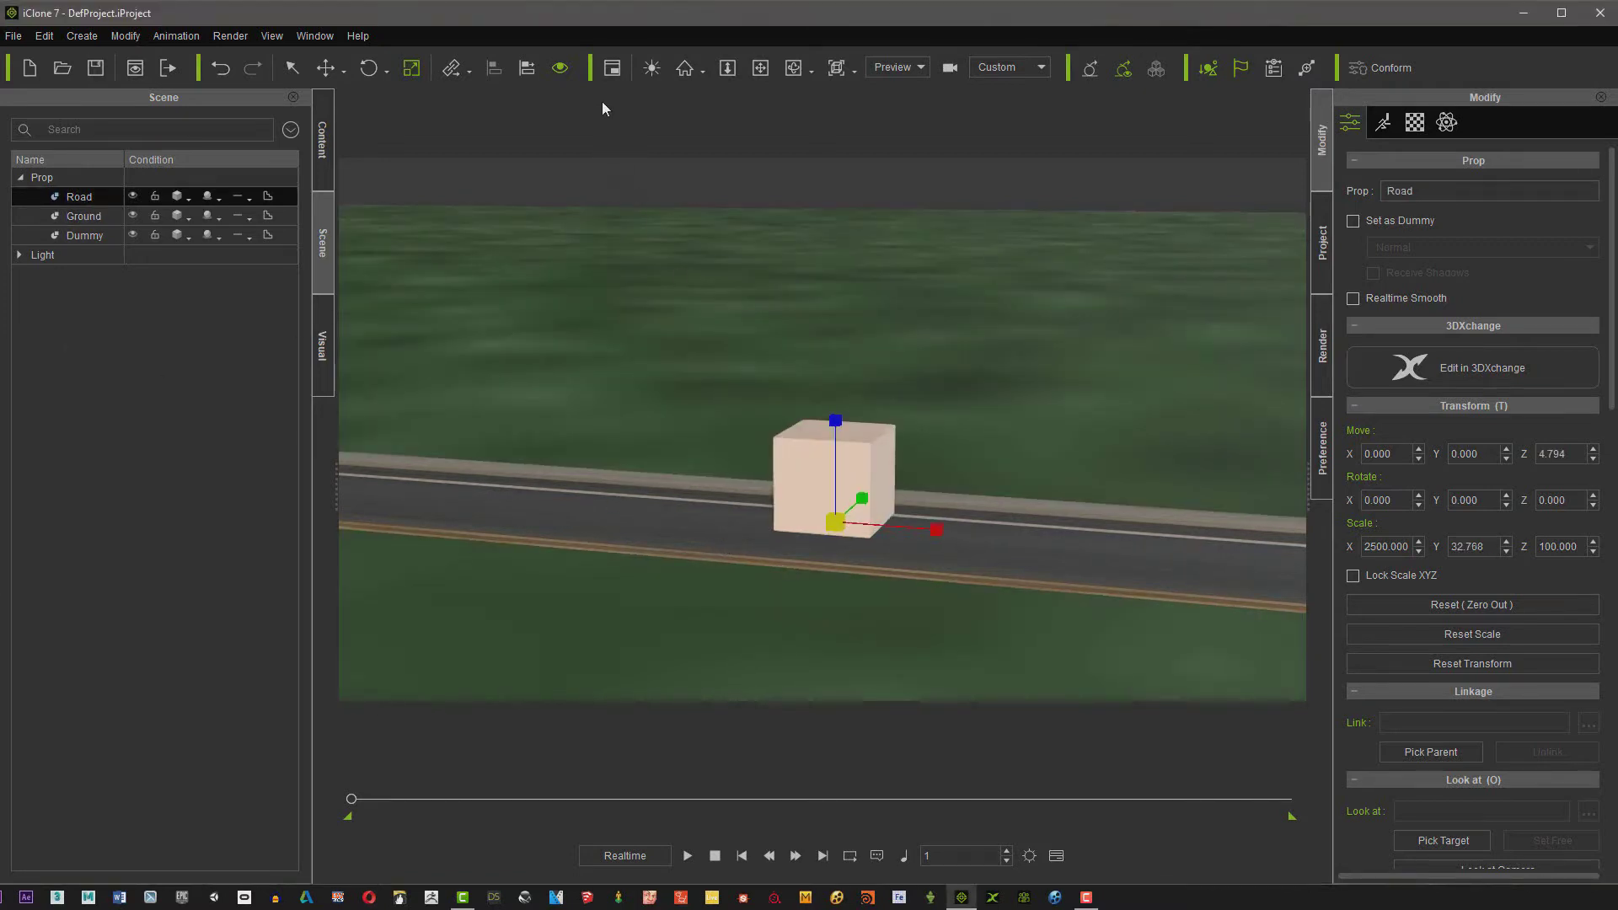
click(795, 71)
drag(741, 245, 643, 506)
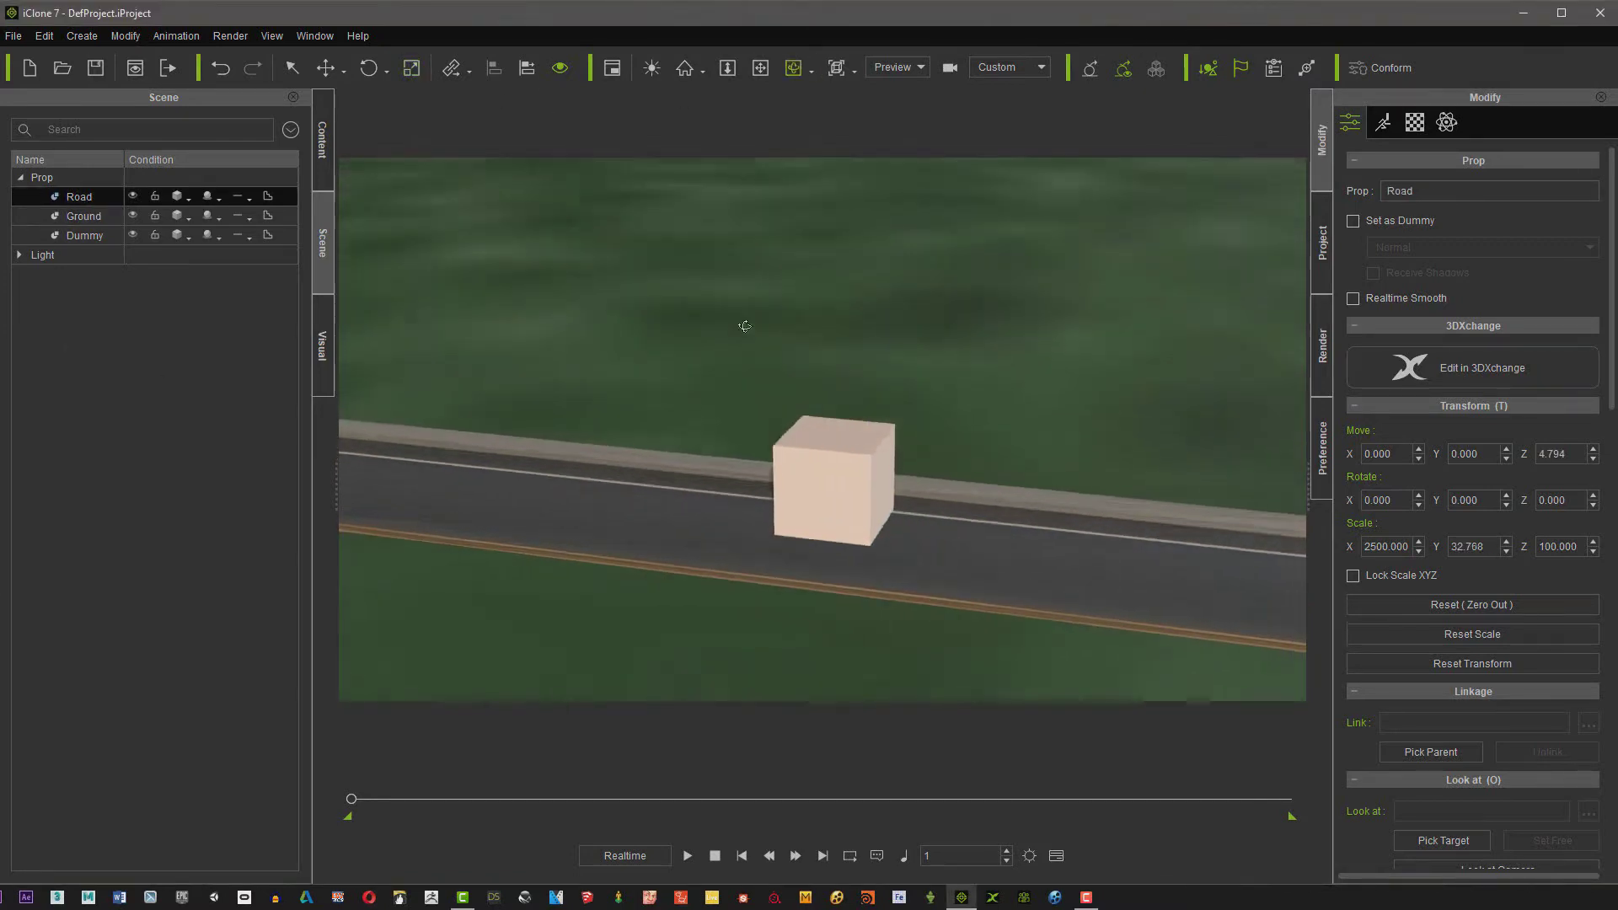
Align the road texture to the Z axis in Material UV Settings and apply it
click(1415, 122)
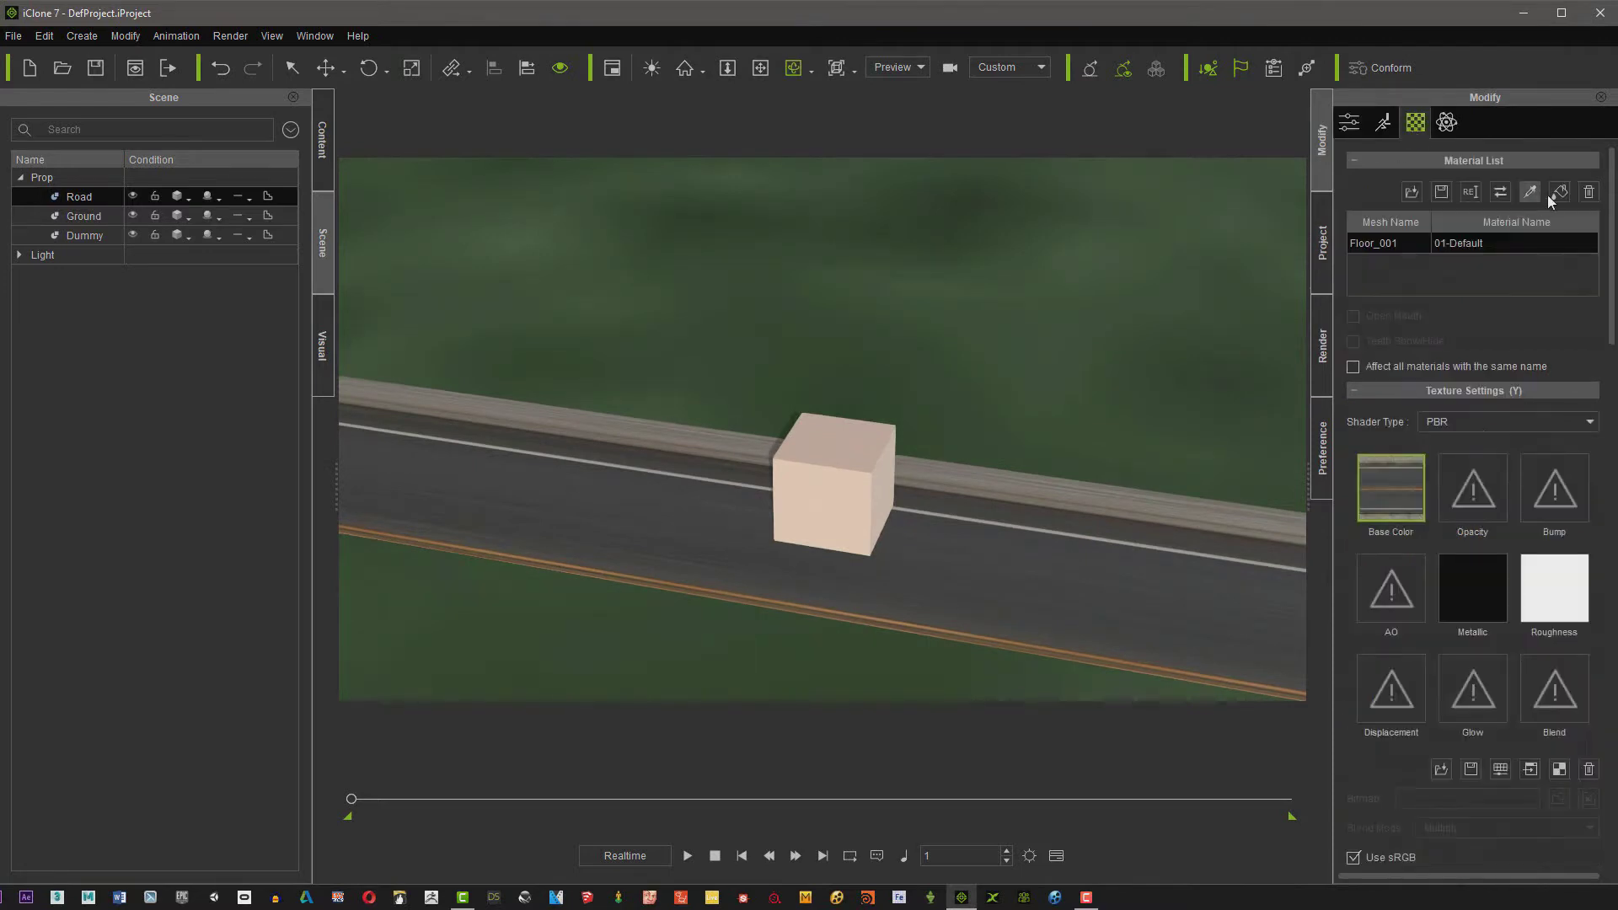
drag(1613, 259, 1590, 711)
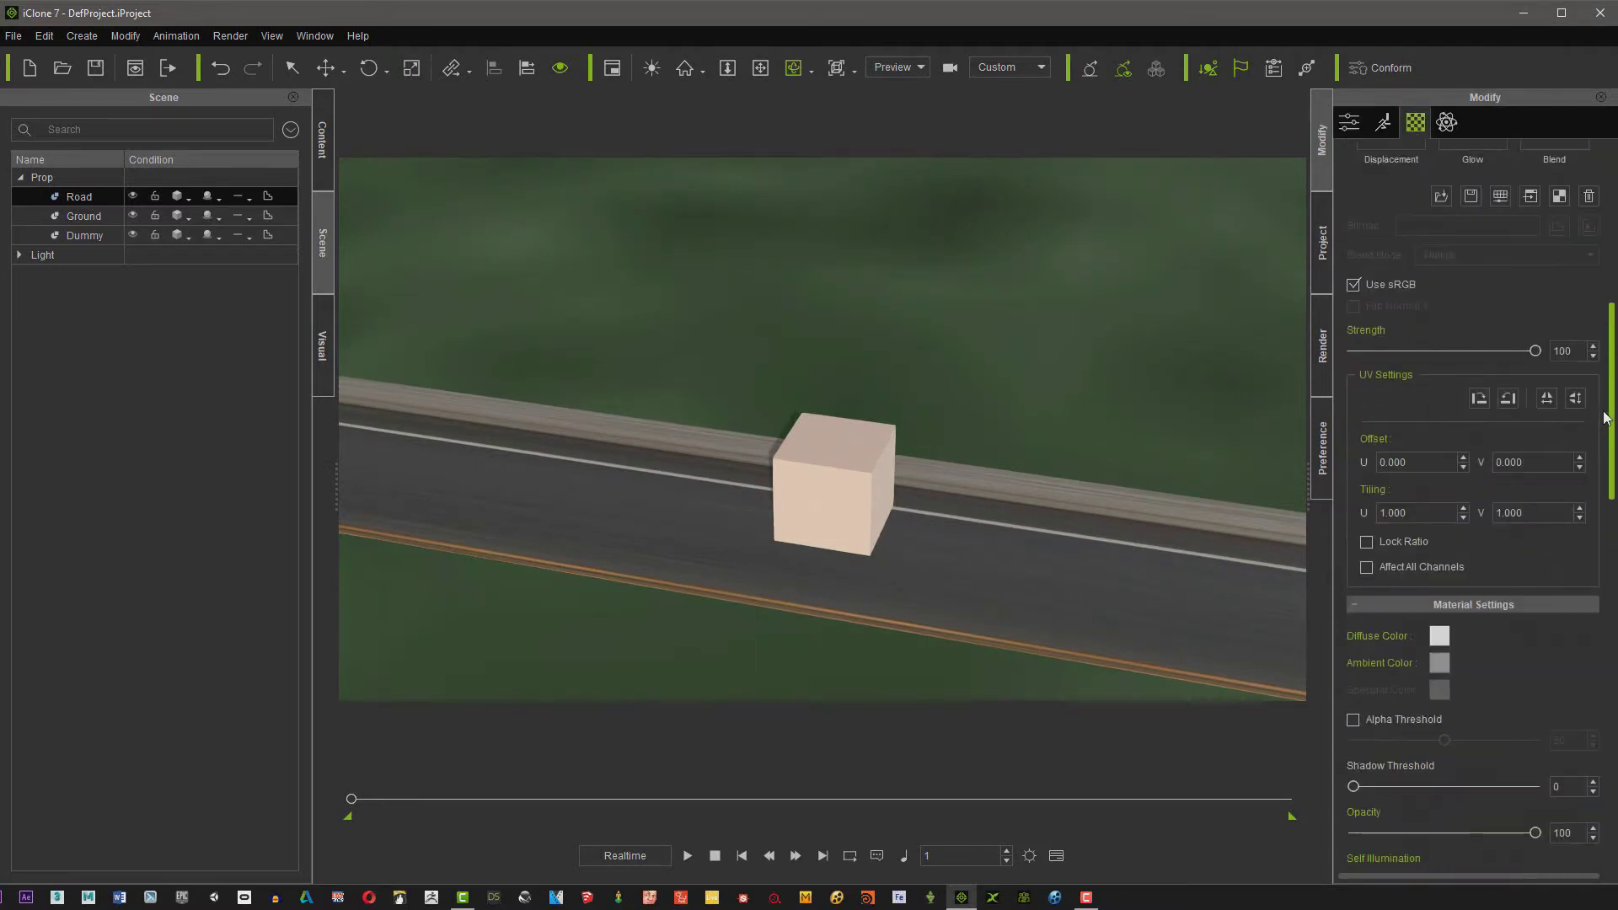
scroll(1591, 713, down, 3)
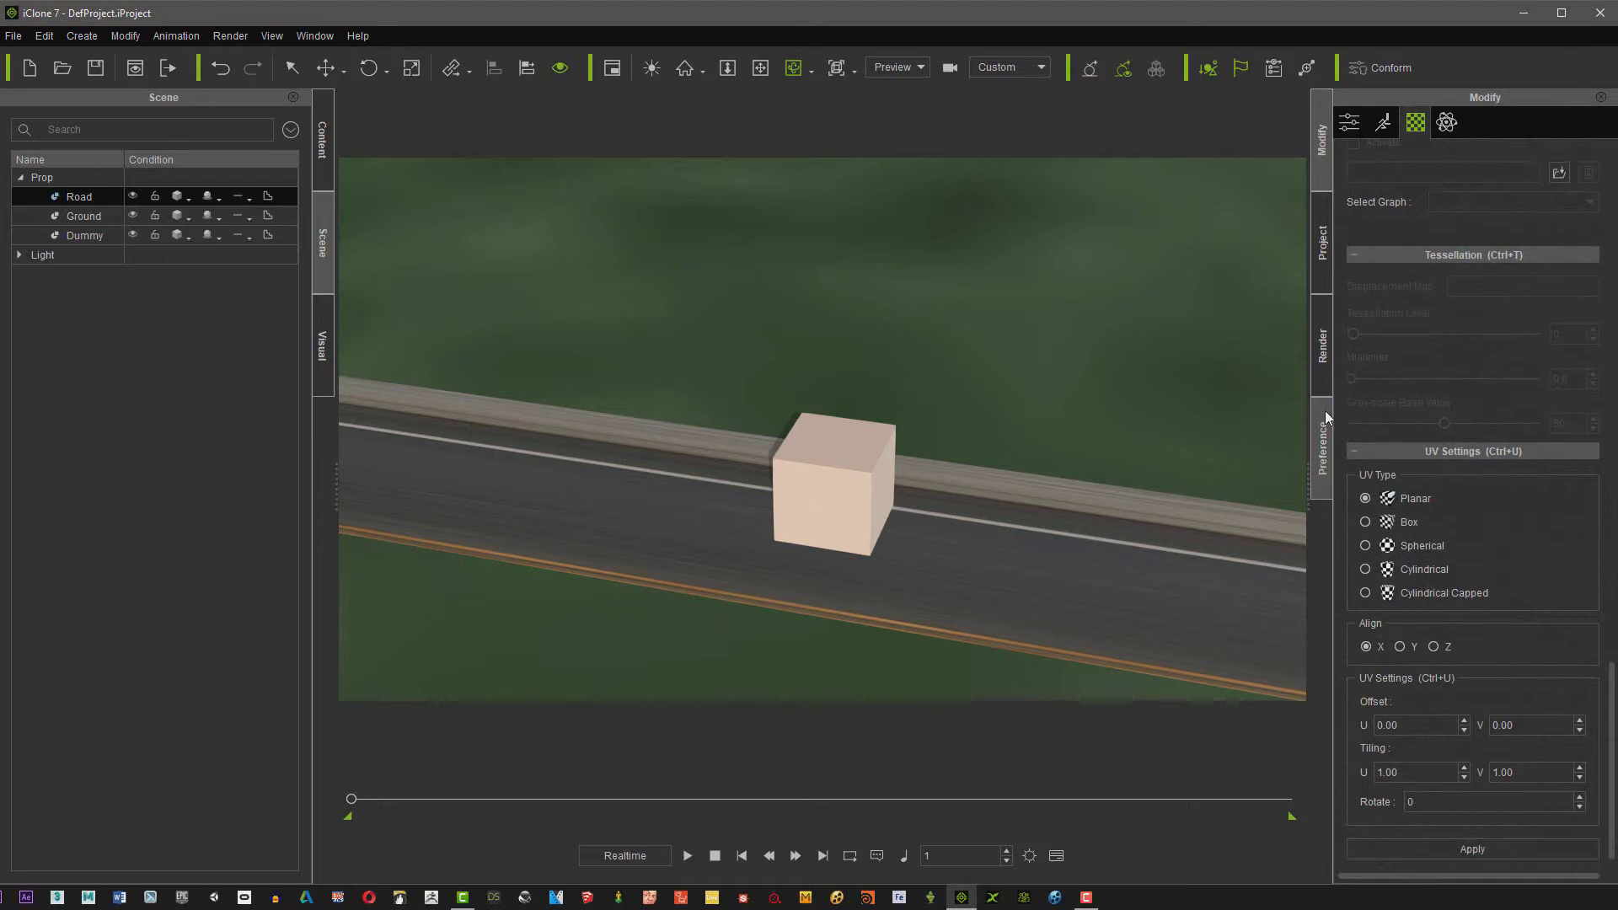
click(1437, 647)
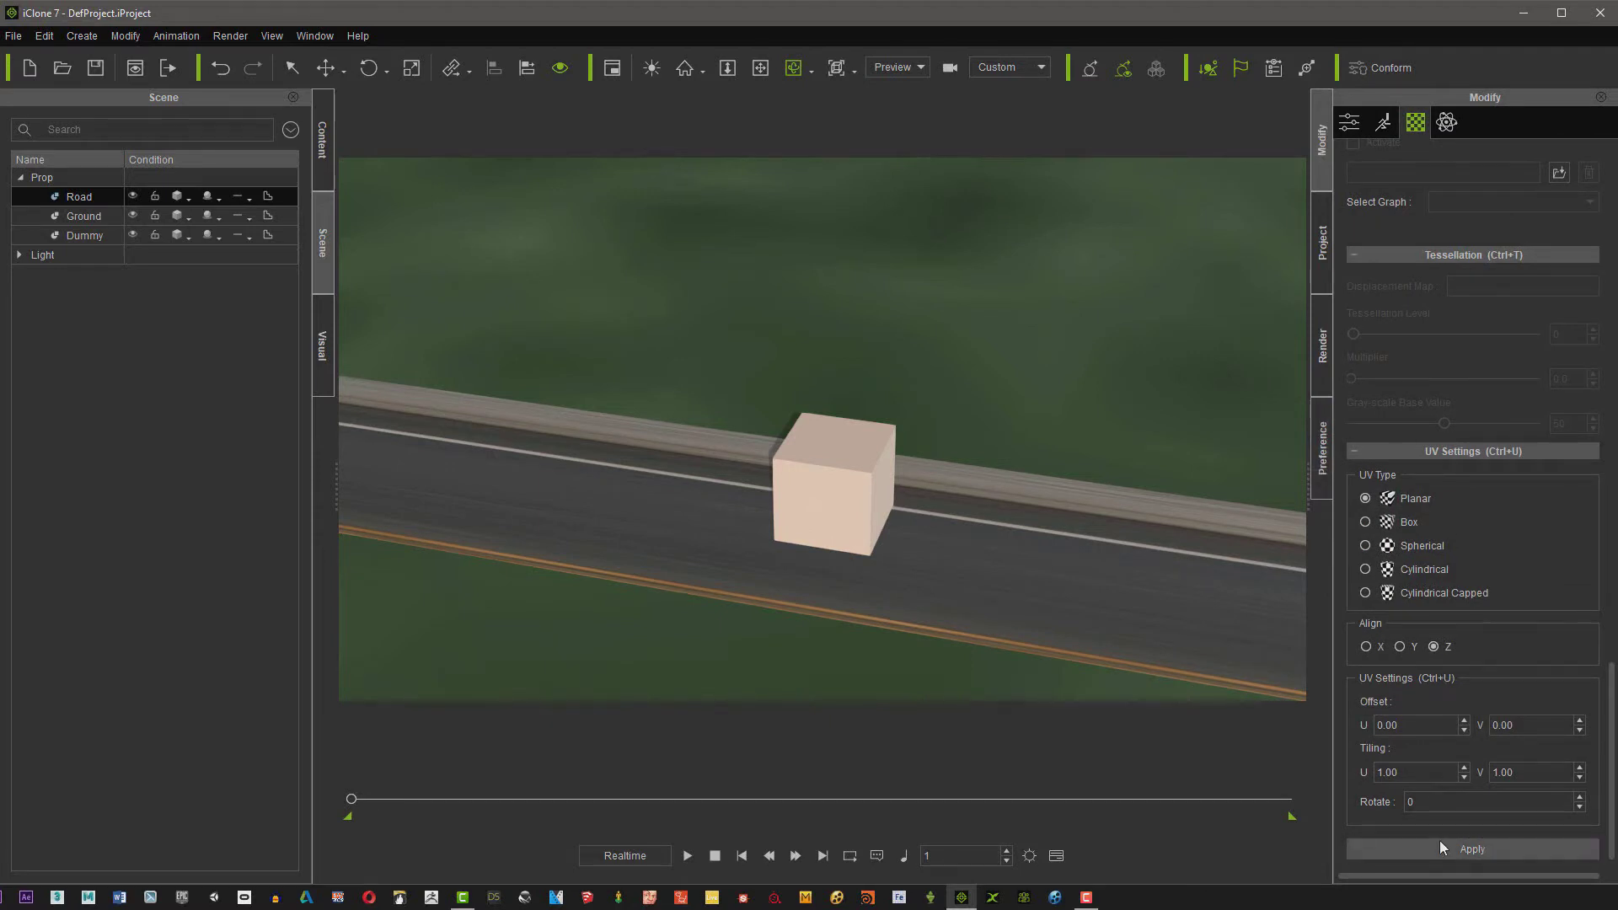
click(1440, 846)
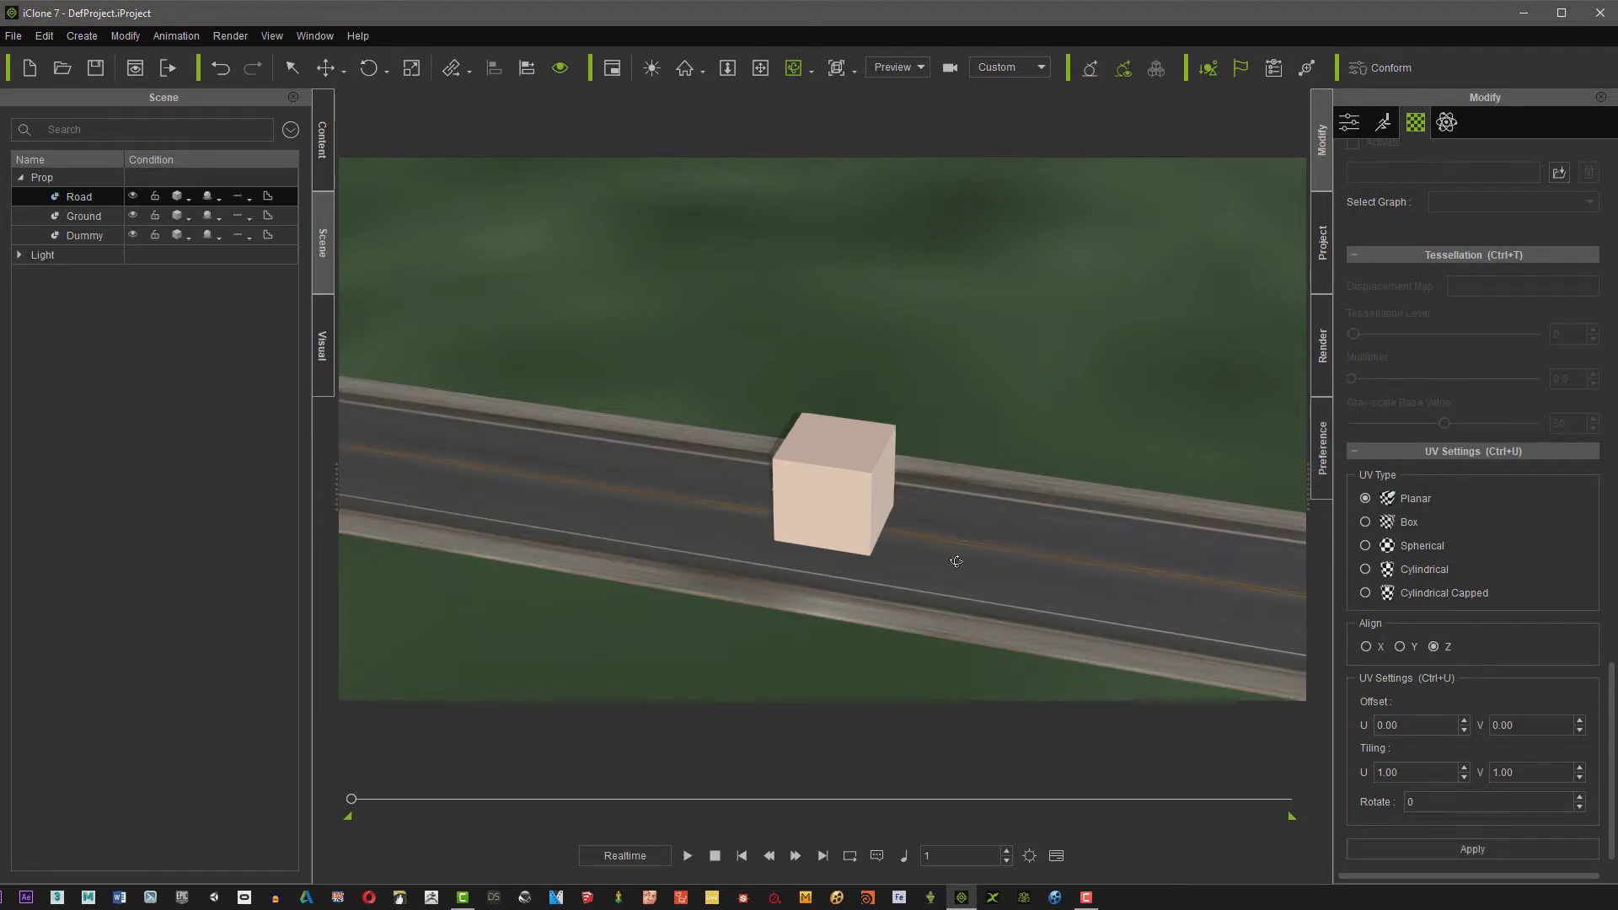
right_drag(1009, 406, 1022, 356)
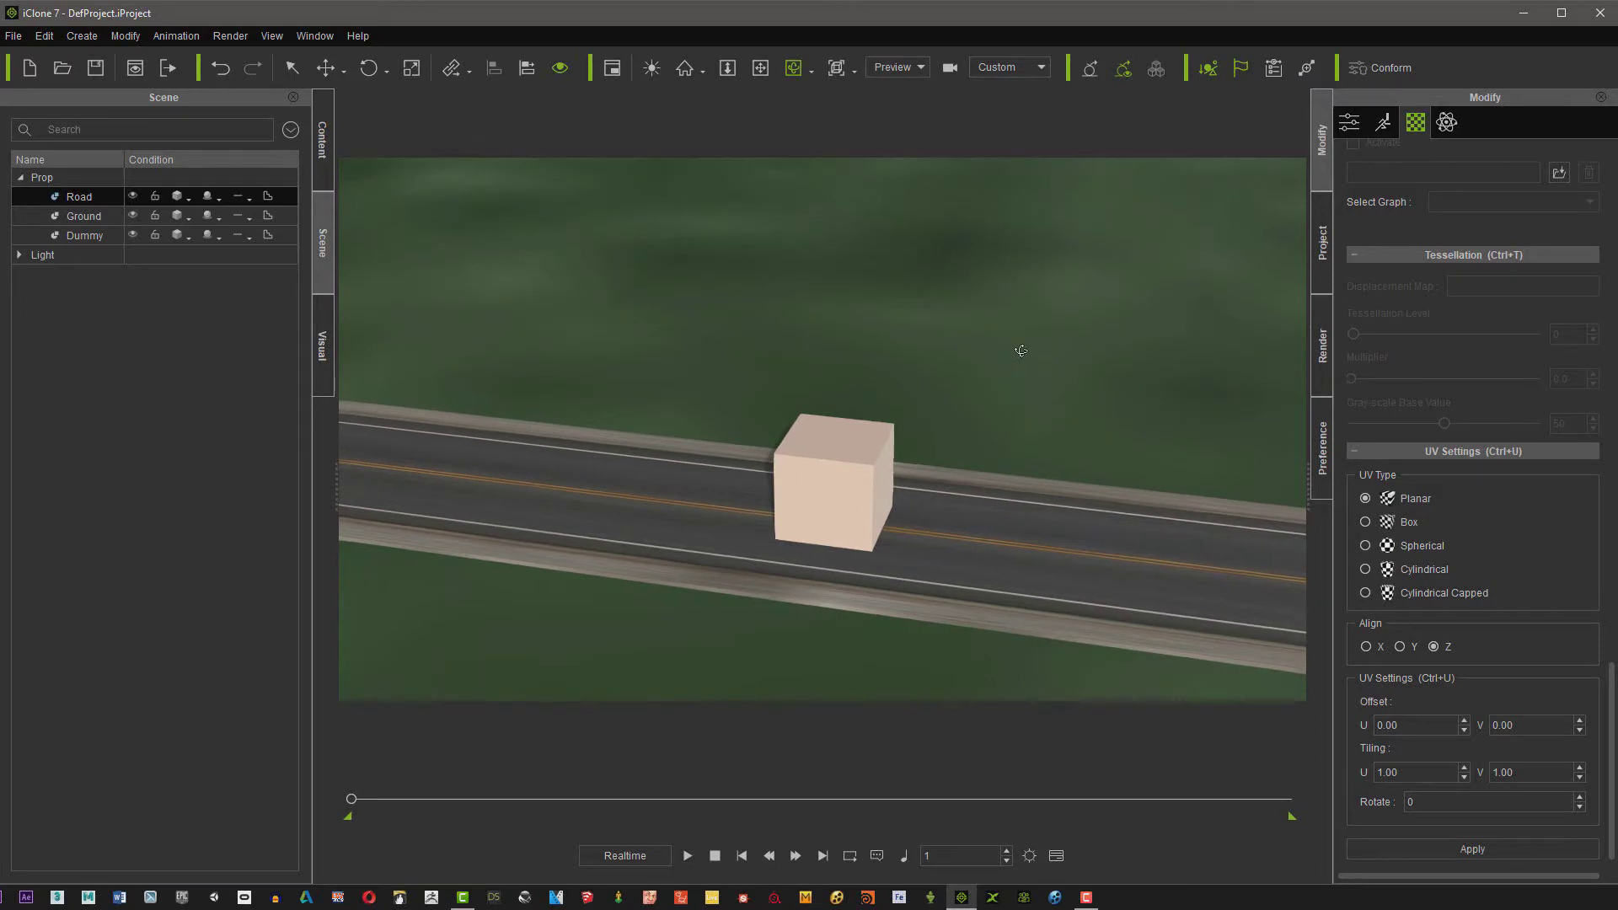
Lock the tiling ratio and set the grass tiling on Ground to 20
key(Down)
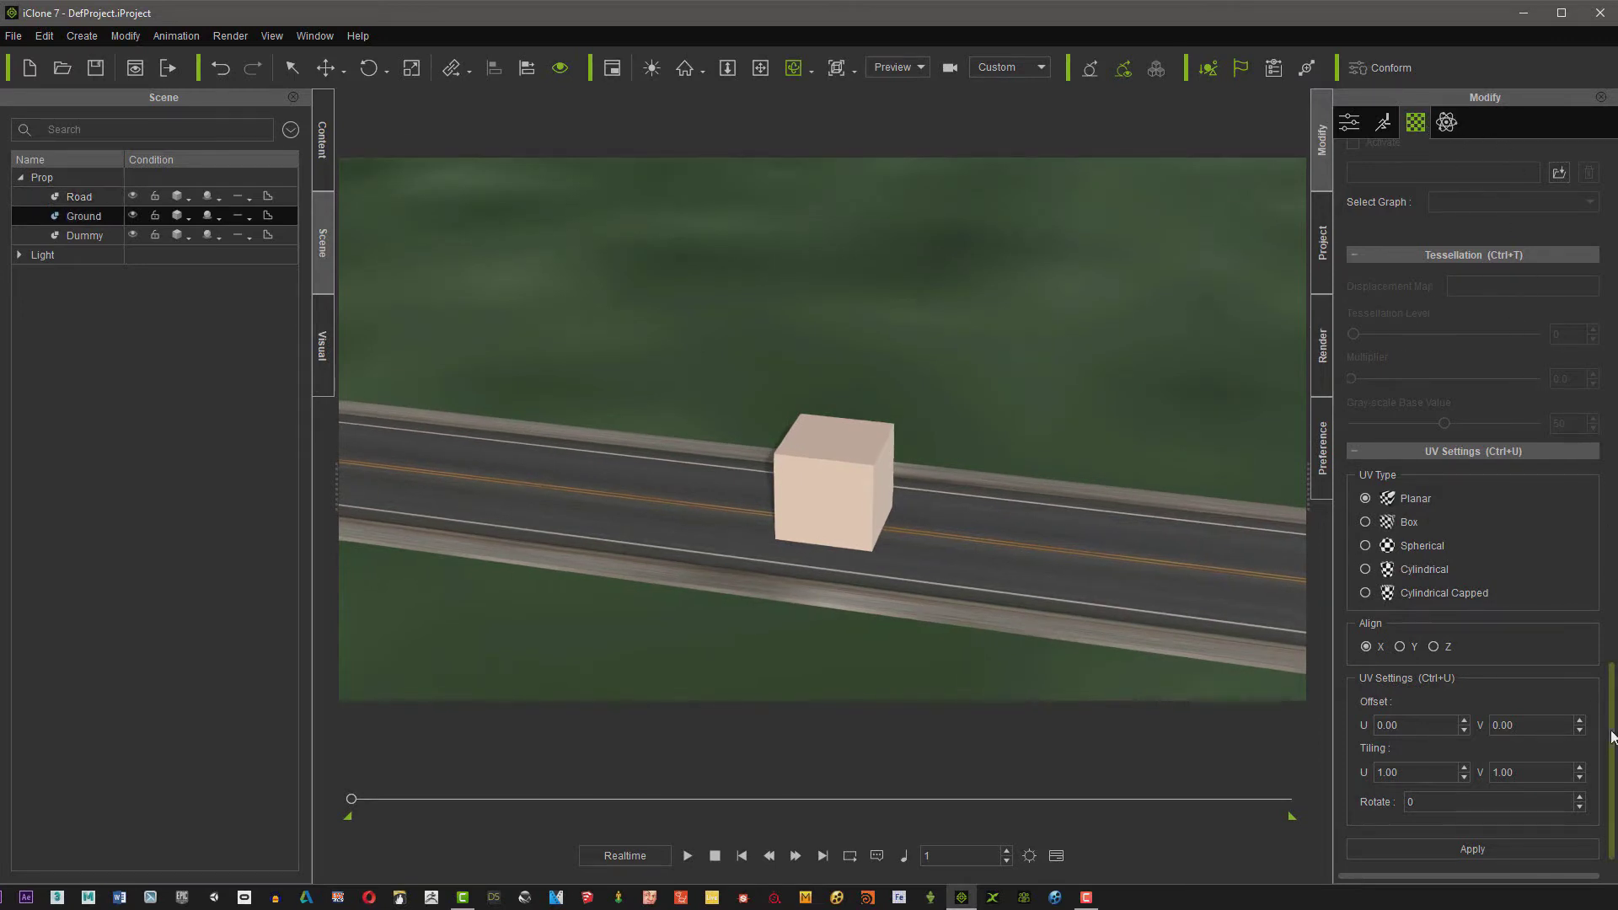
scroll(1555, 570, up, 3)
scroll(1543, 462, up, 3)
scroll(1543, 462, up, 3)
scroll(1544, 461, up, 2)
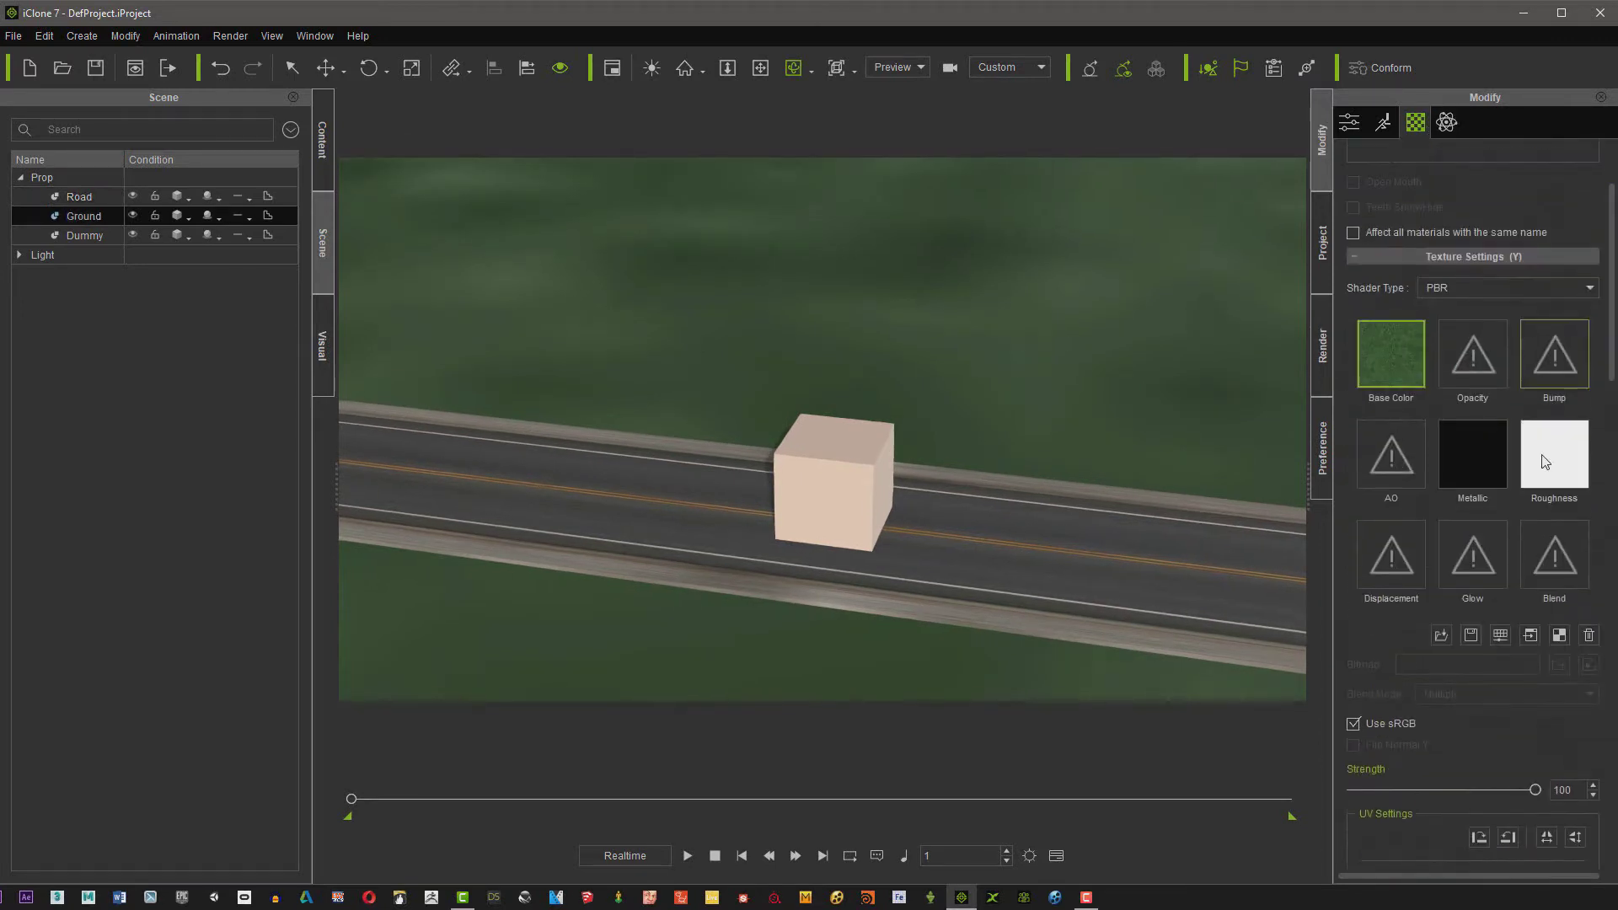
mouse_move(1611, 360)
mouse_down()
mouse_move(1610, 465)
mouse_move(1603, 402)
mouse_up()
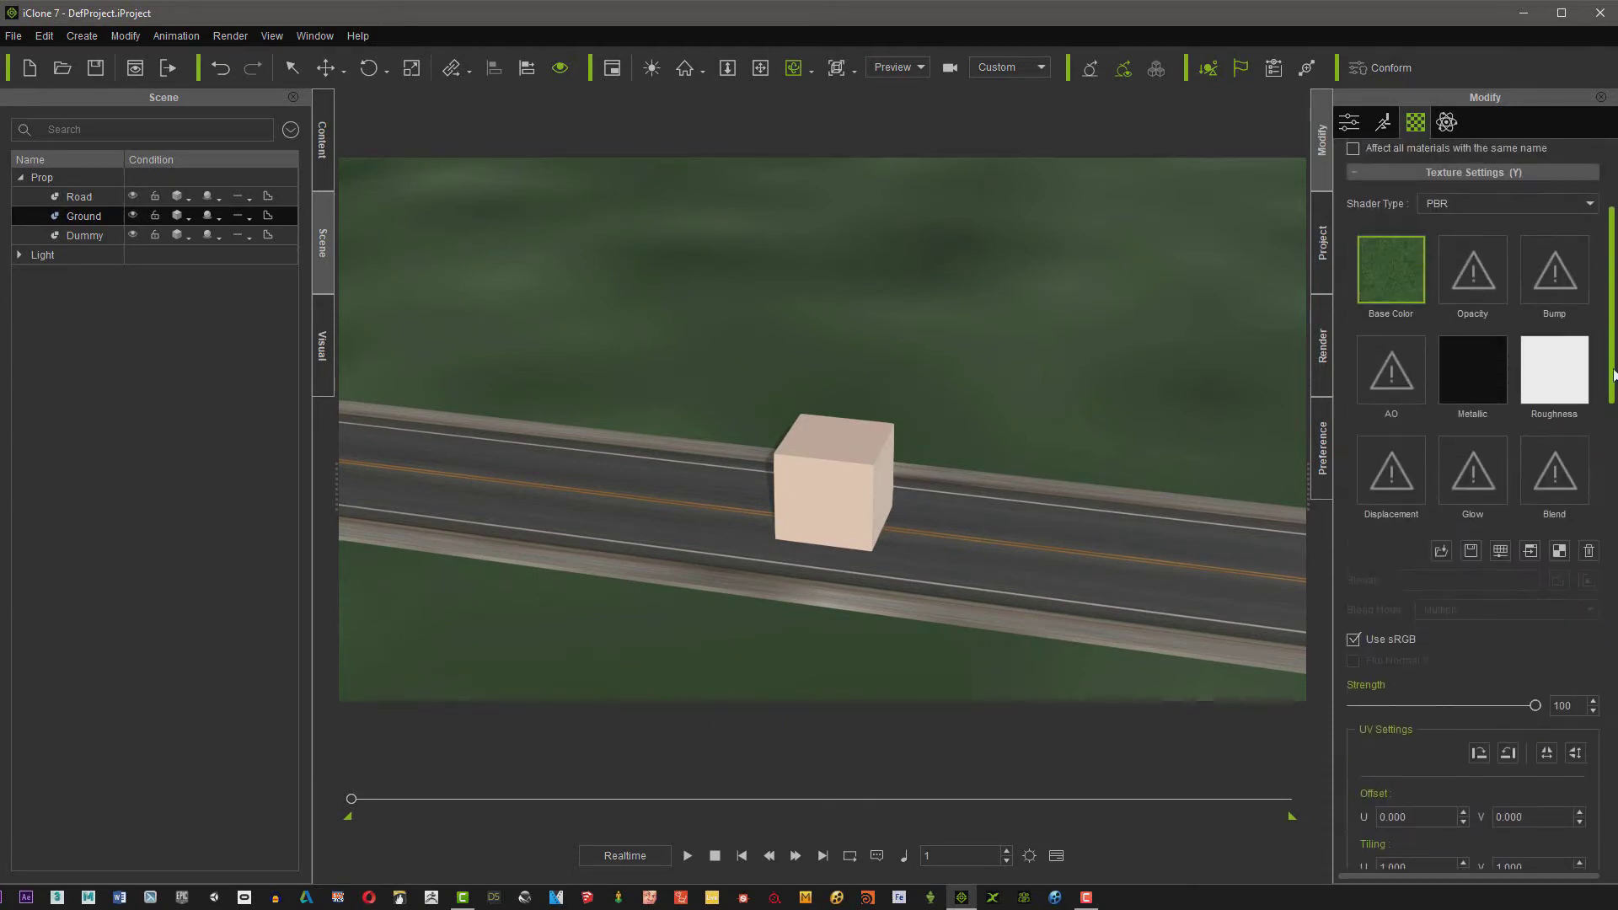
scroll(1517, 568, down, 1)
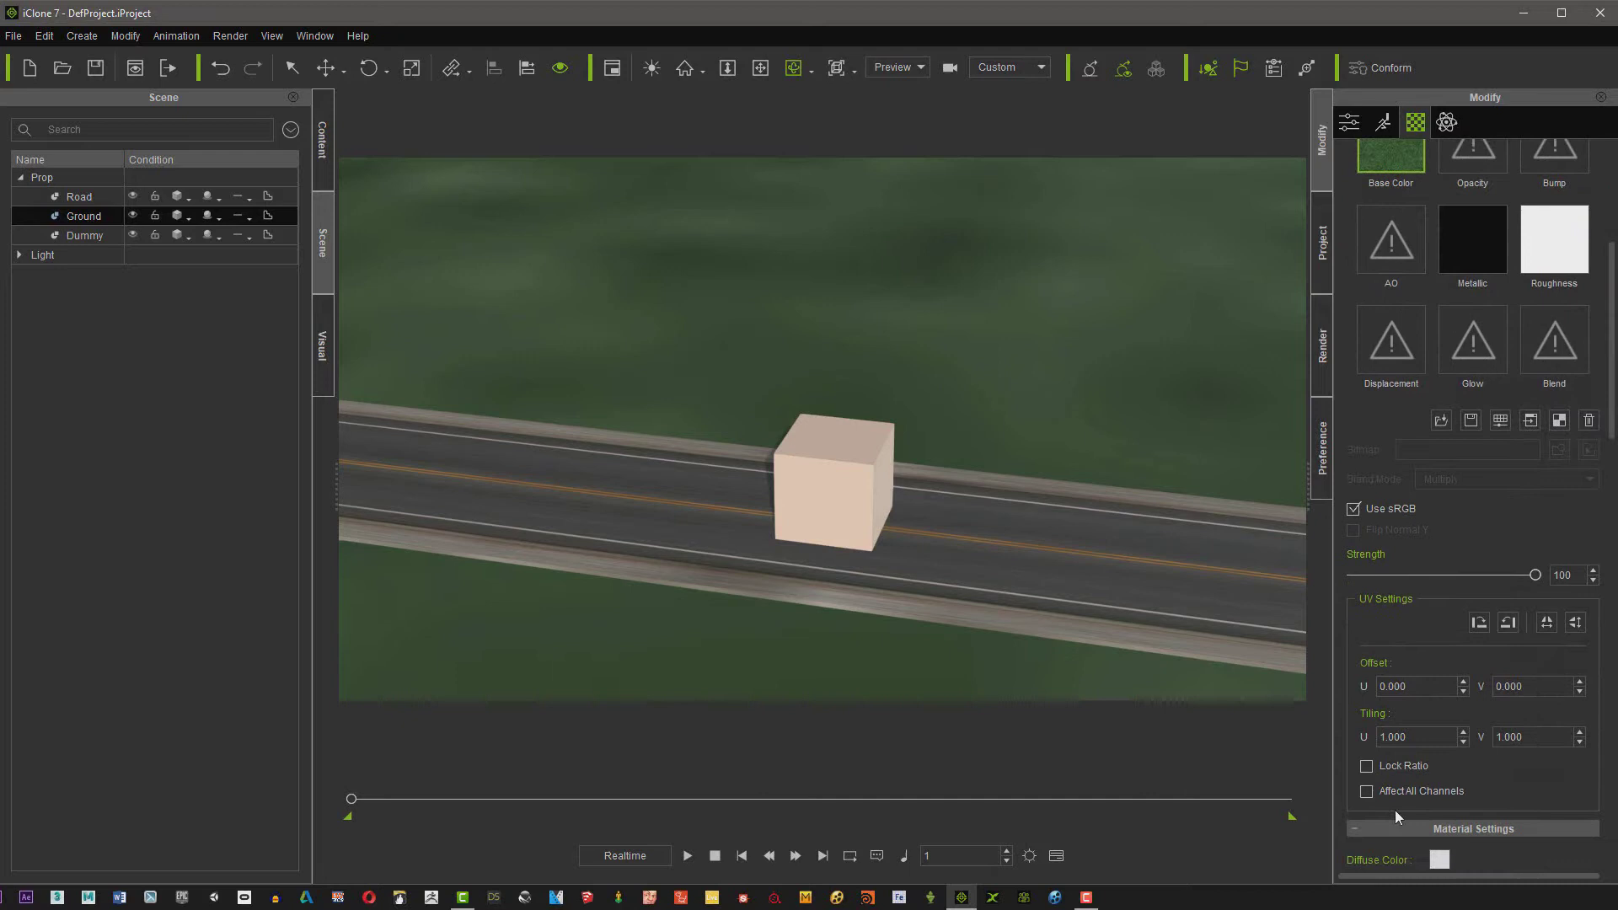
click(1366, 789)
text(20)
key(Return)
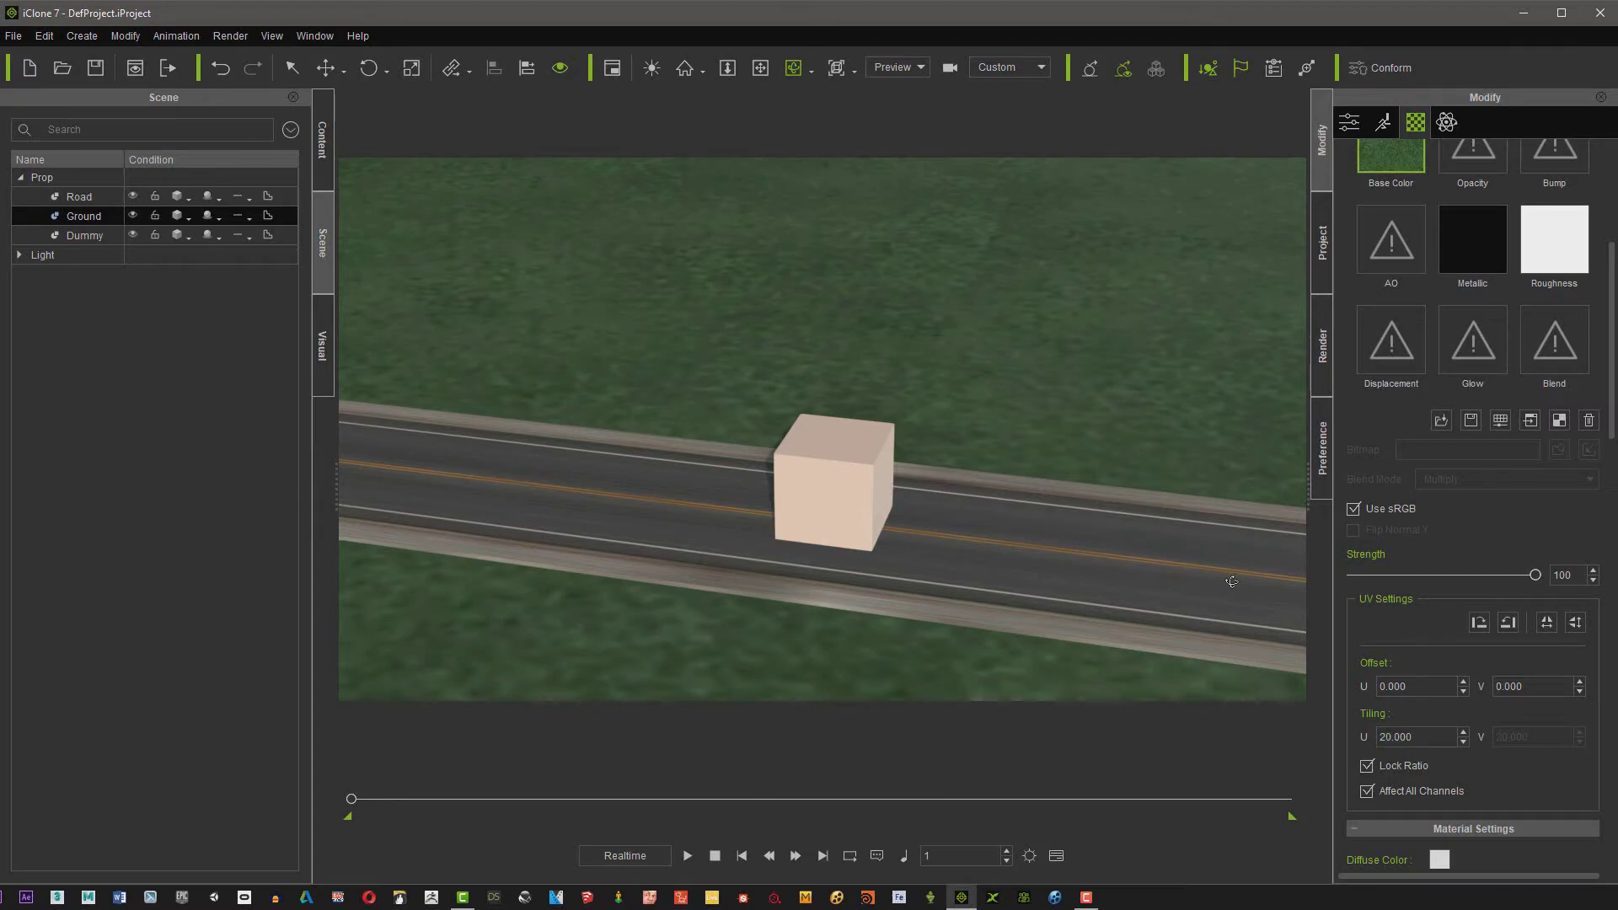
click(834, 484)
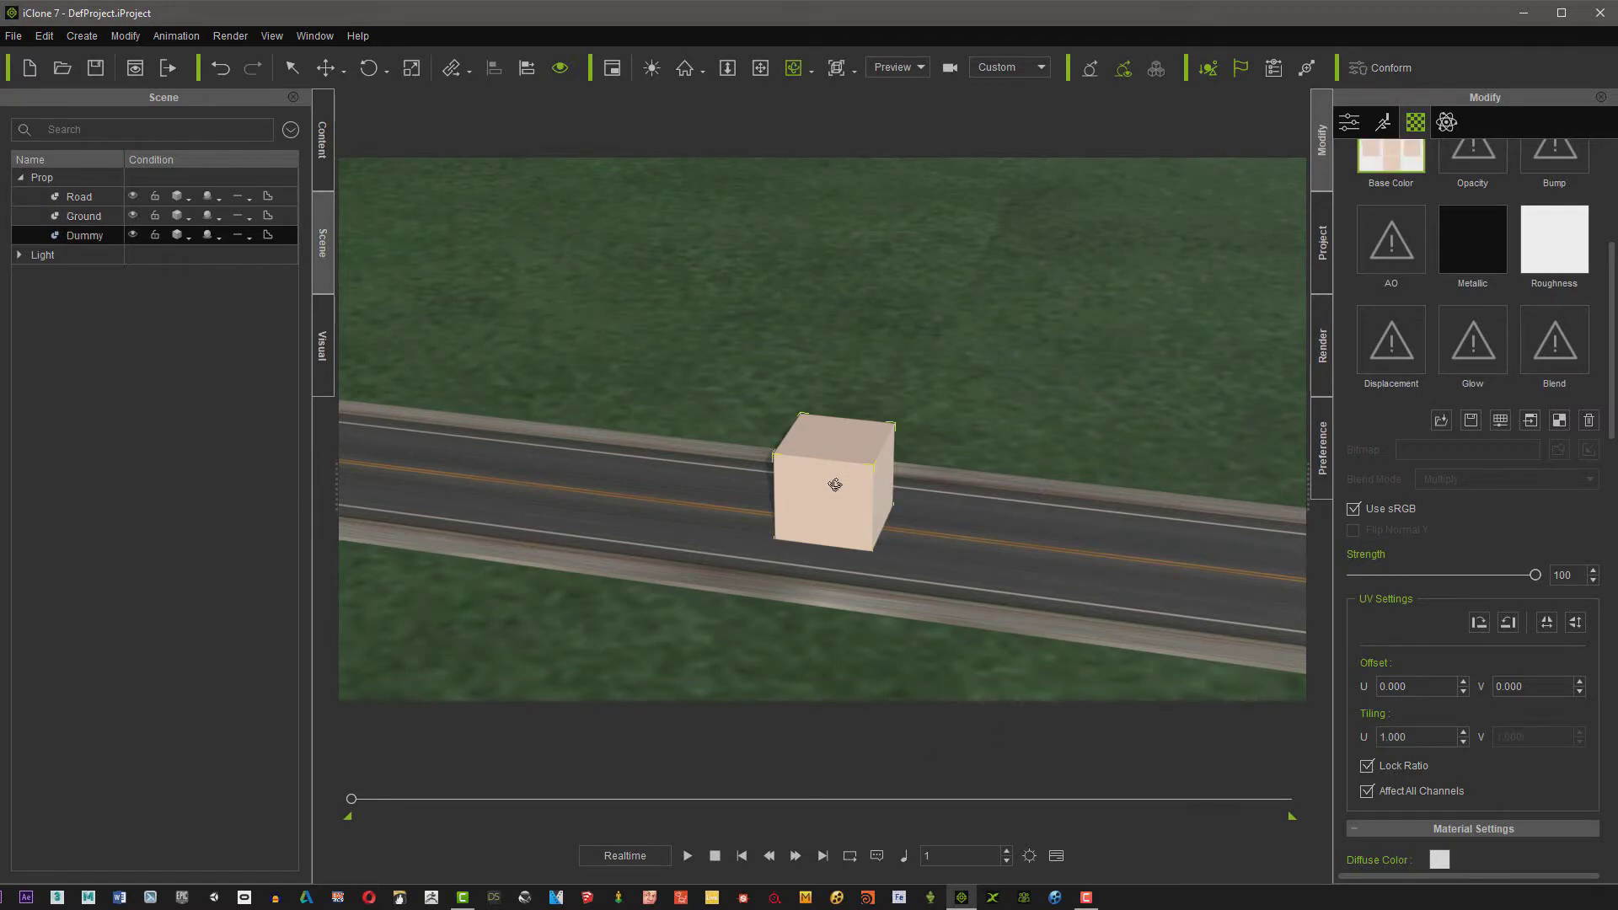
scroll(836, 484, down, 3)
scroll(835, 484, down, 3)
scroll(835, 485, down, 2)
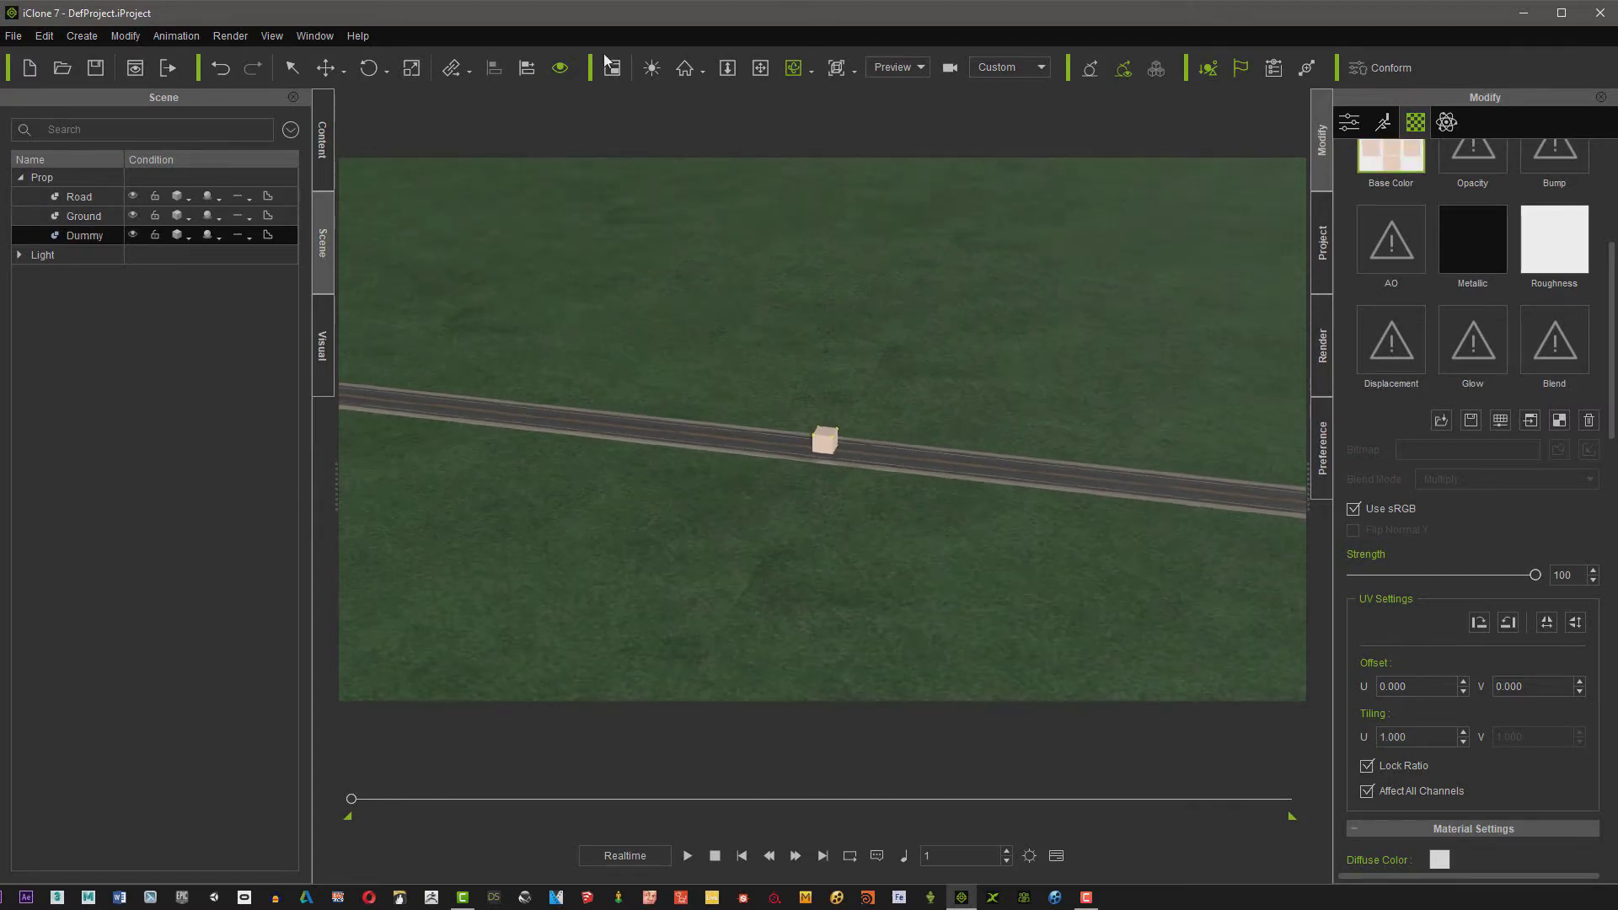
Slide the Dummy box right, then back left, along the road's red X axis
drag(808, 309, 850, 372)
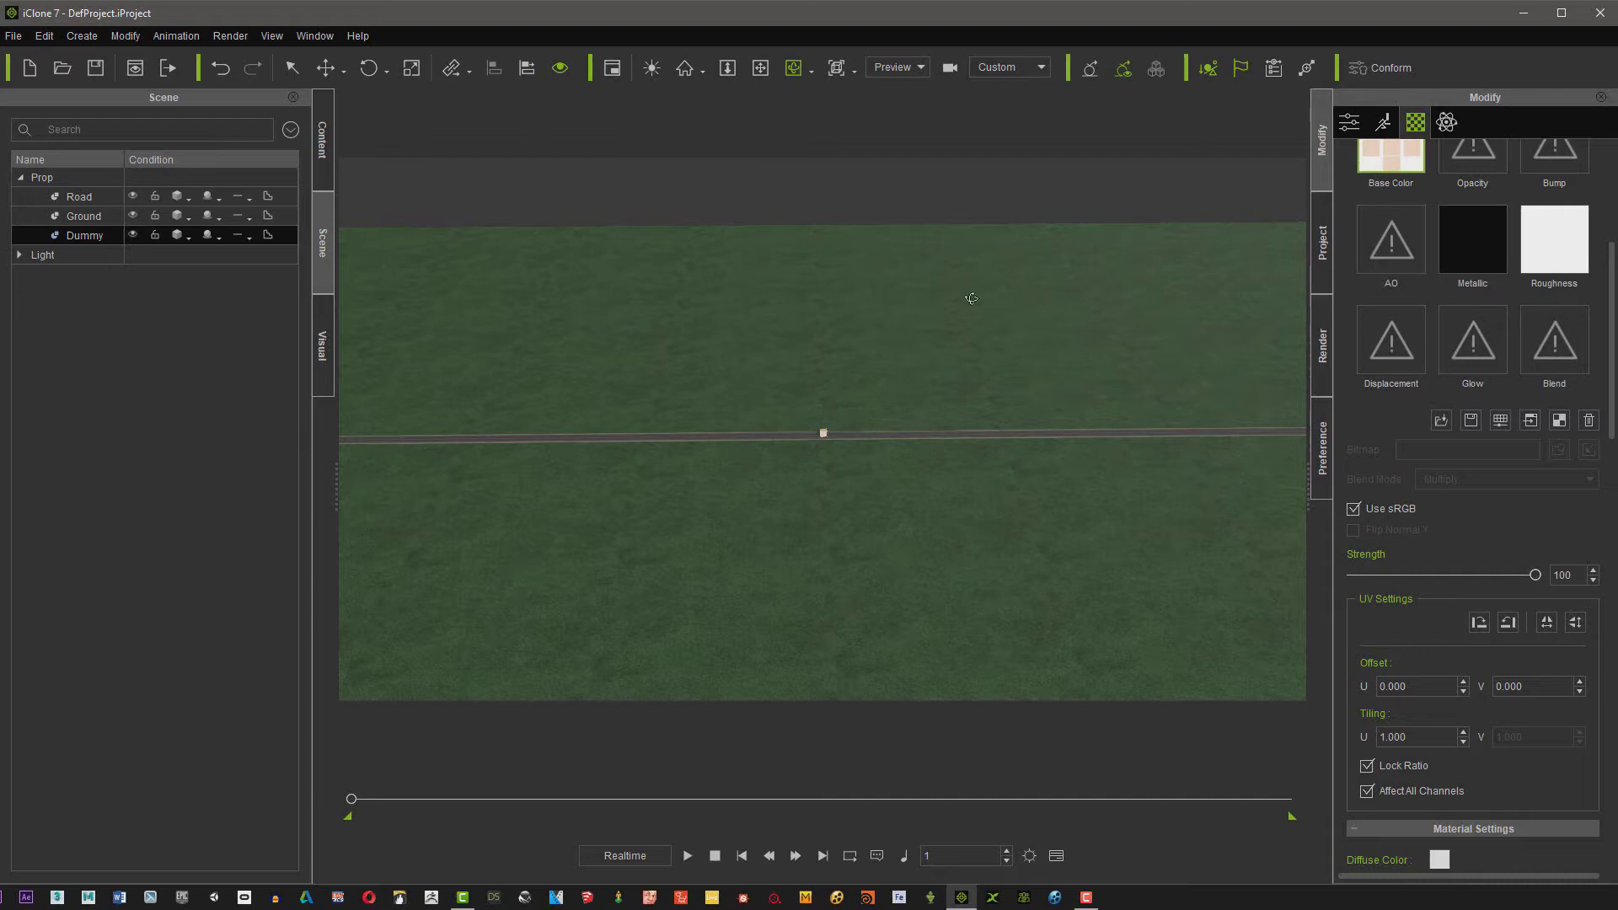
drag(969, 296, 907, 221)
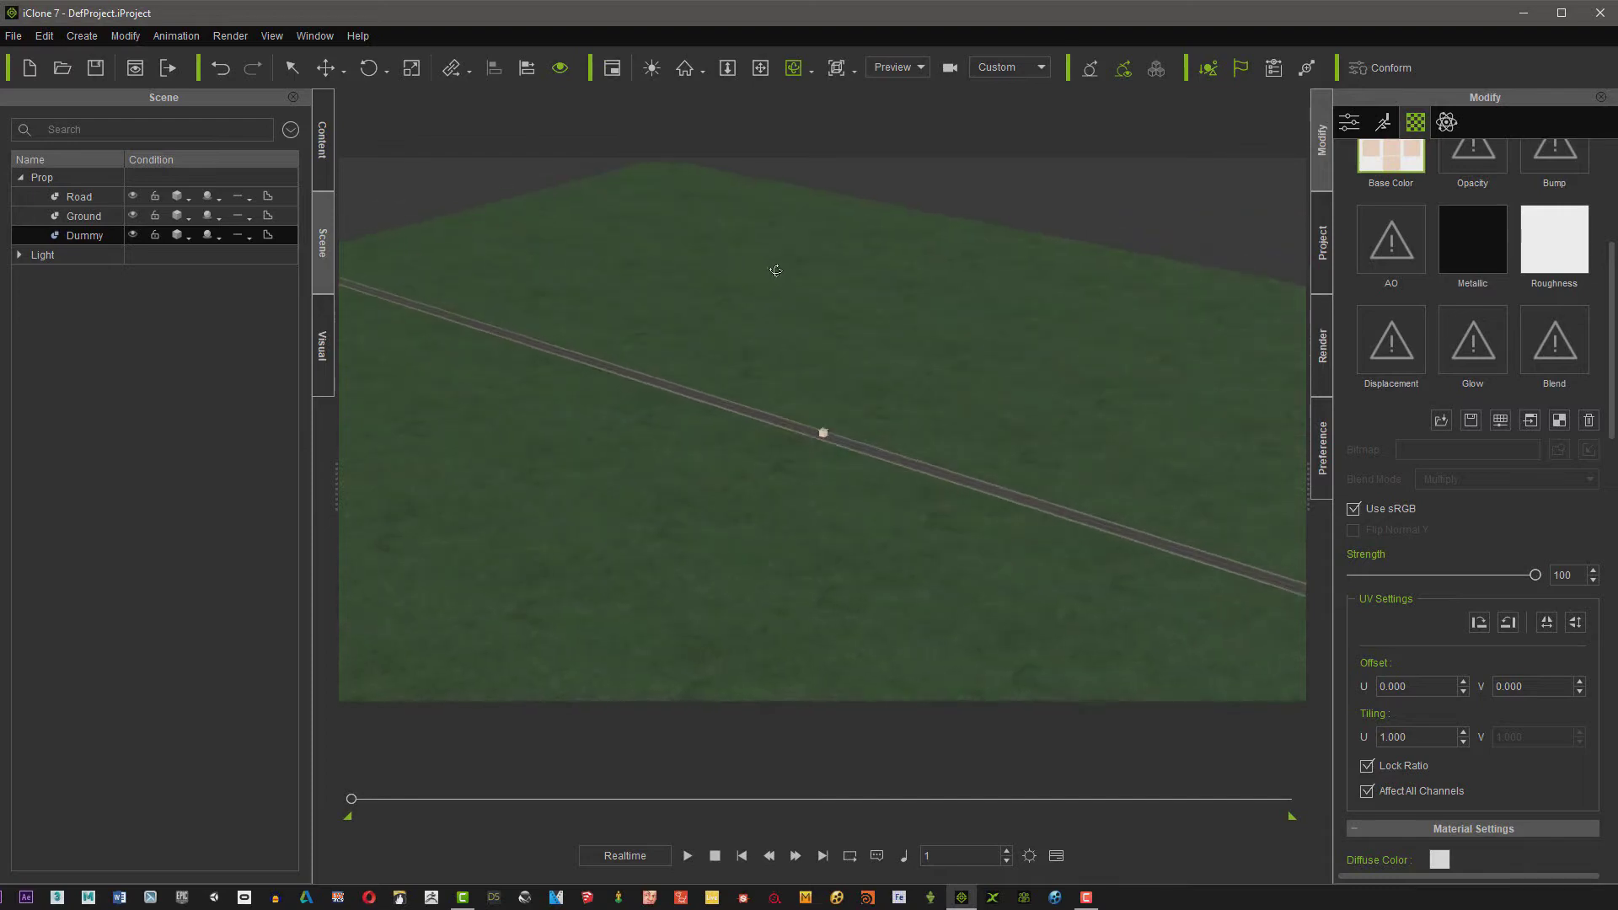
click(759, 67)
mouse_move(1020, 239)
mouse_down()
mouse_move(751, 198)
mouse_move(716, 257)
mouse_up()
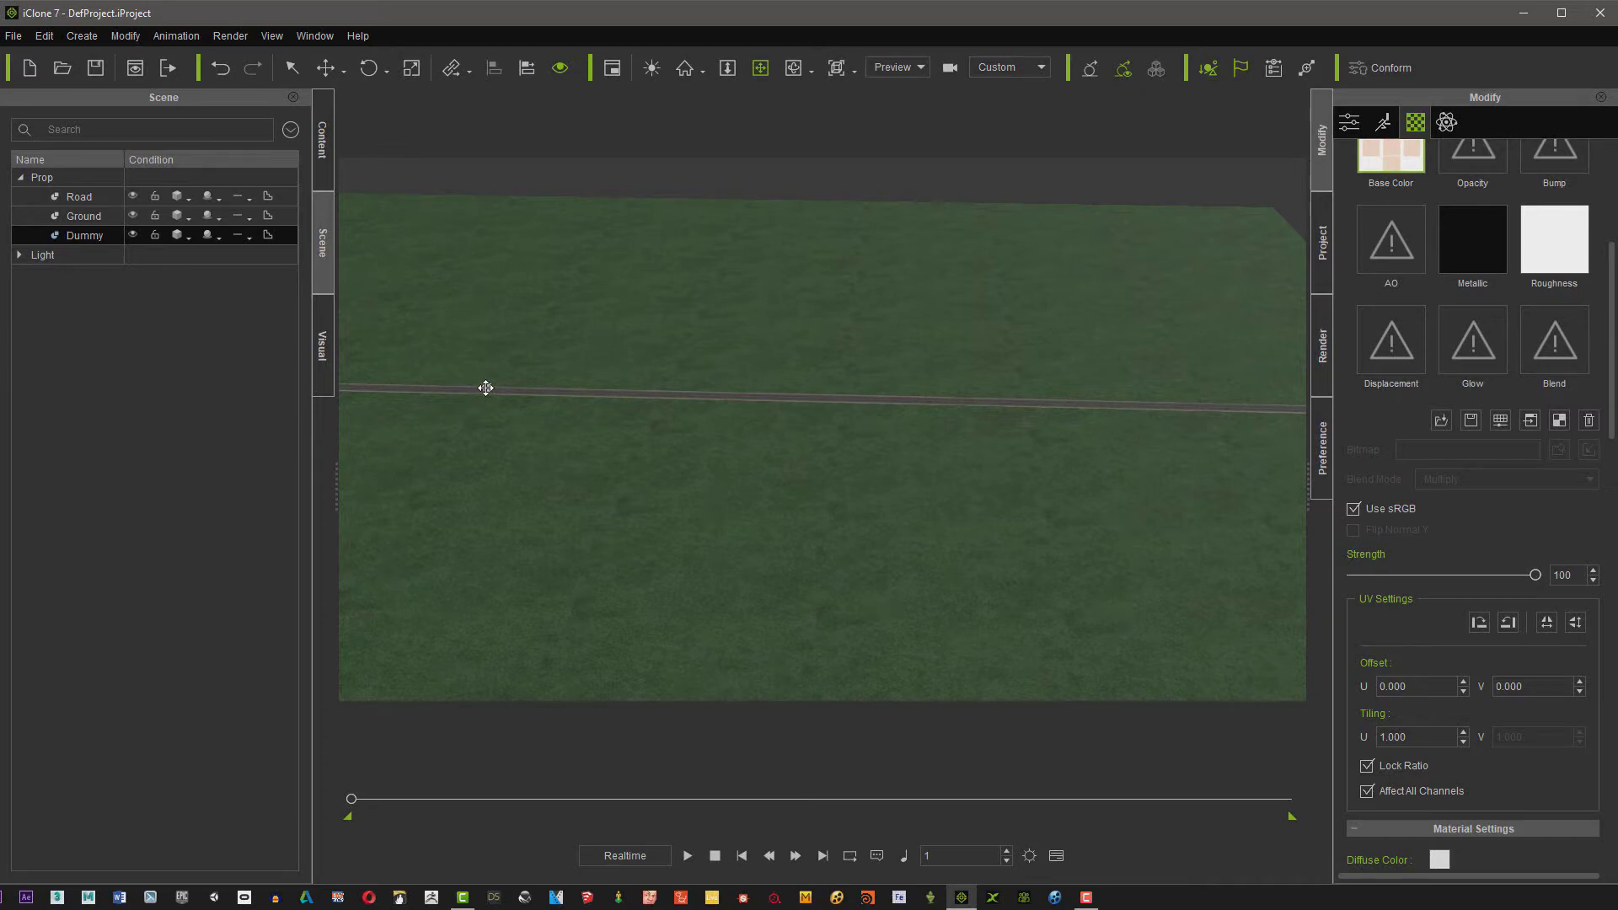
click(331, 70)
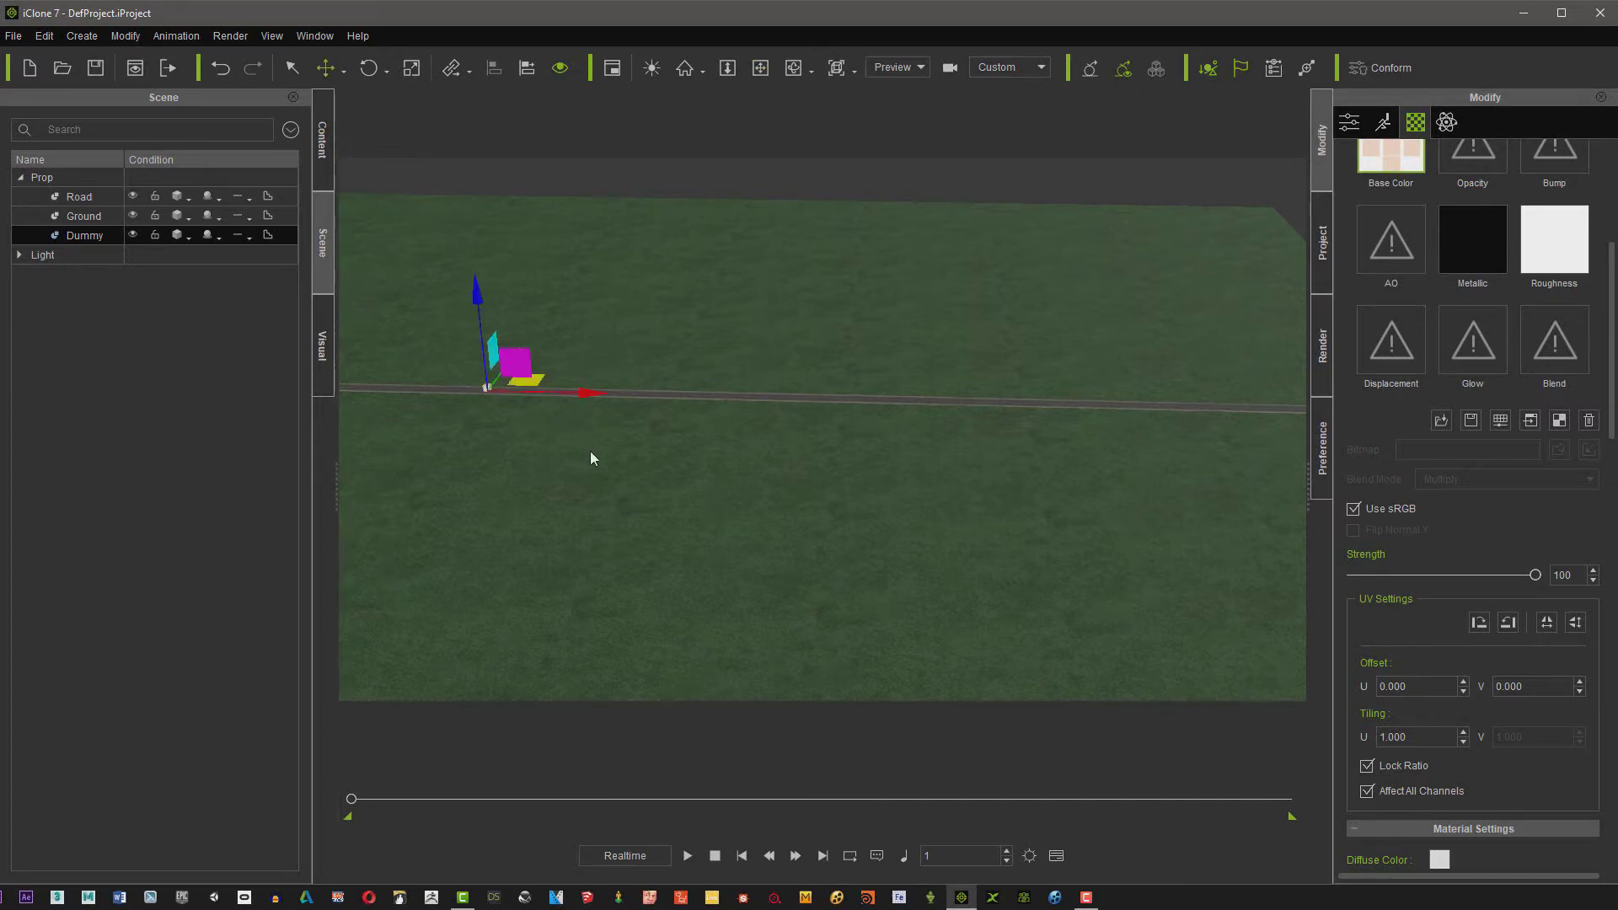
drag(585, 390, 1245, 463)
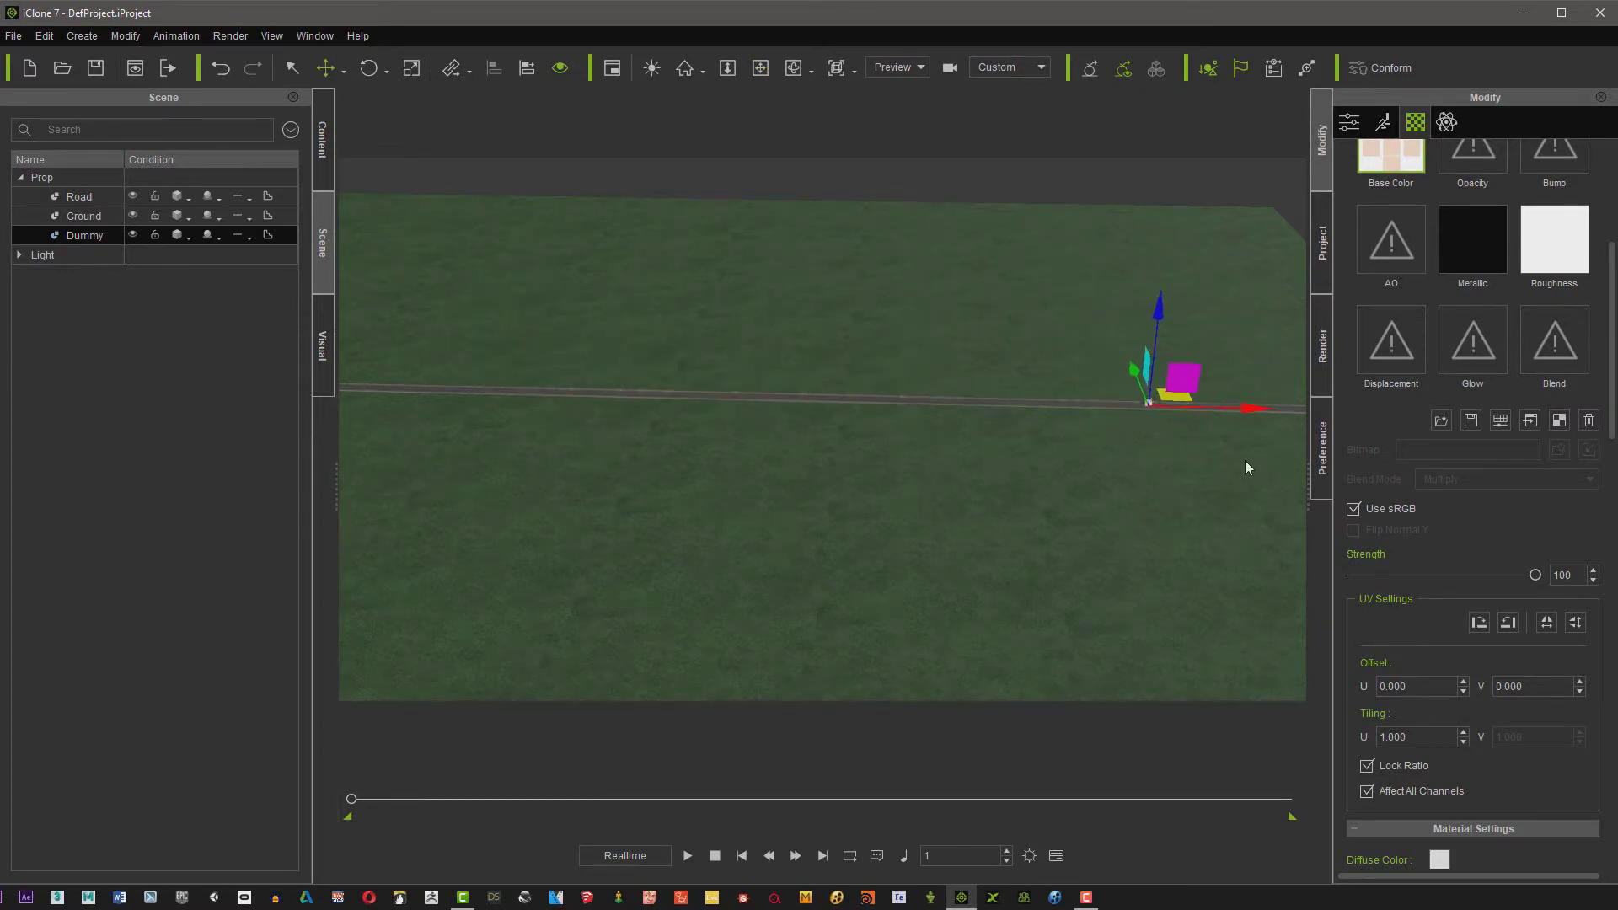
click(760, 67)
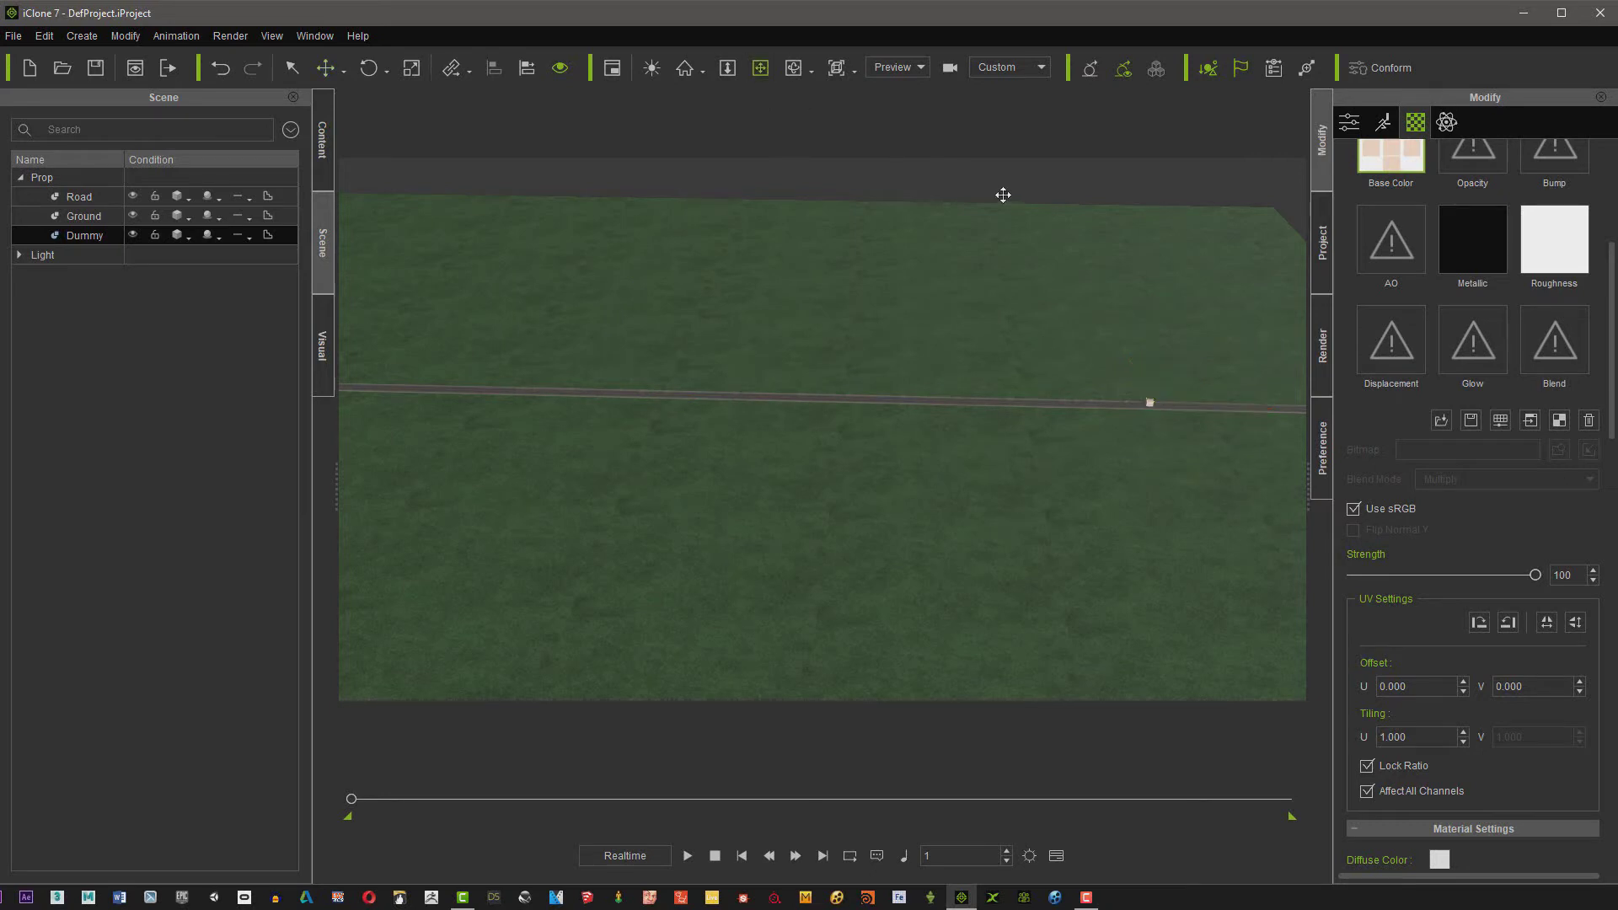
mouse_move(918, 164)
mouse_down()
mouse_move(823, 152)
mouse_move(1033, 387)
mouse_up()
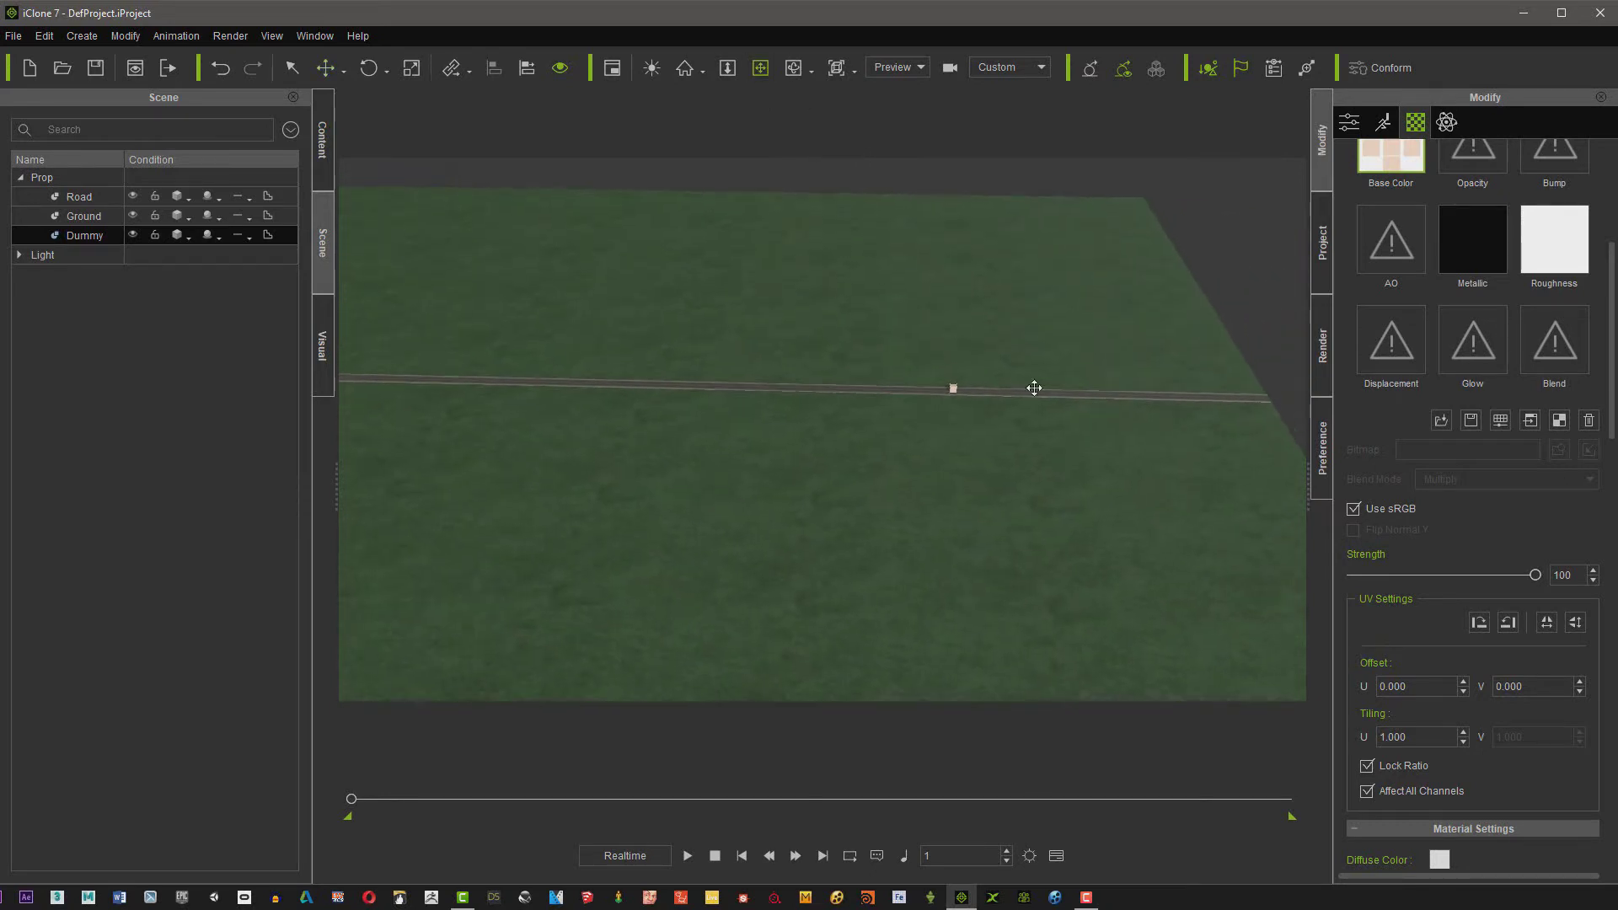
click(329, 68)
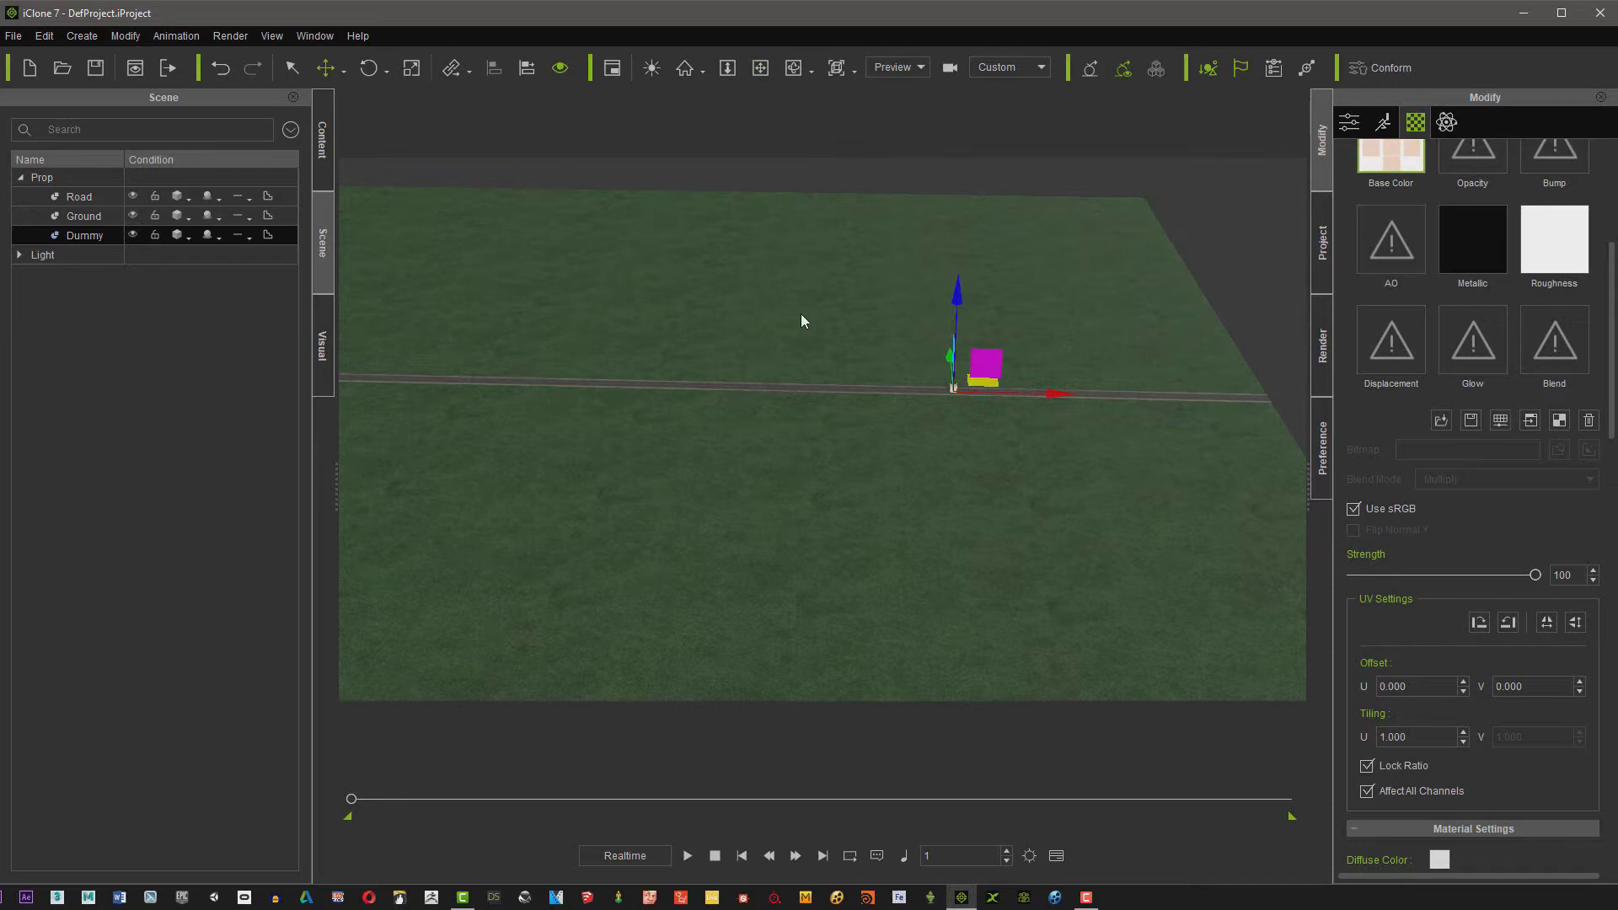
drag(1055, 391, 991, 388)
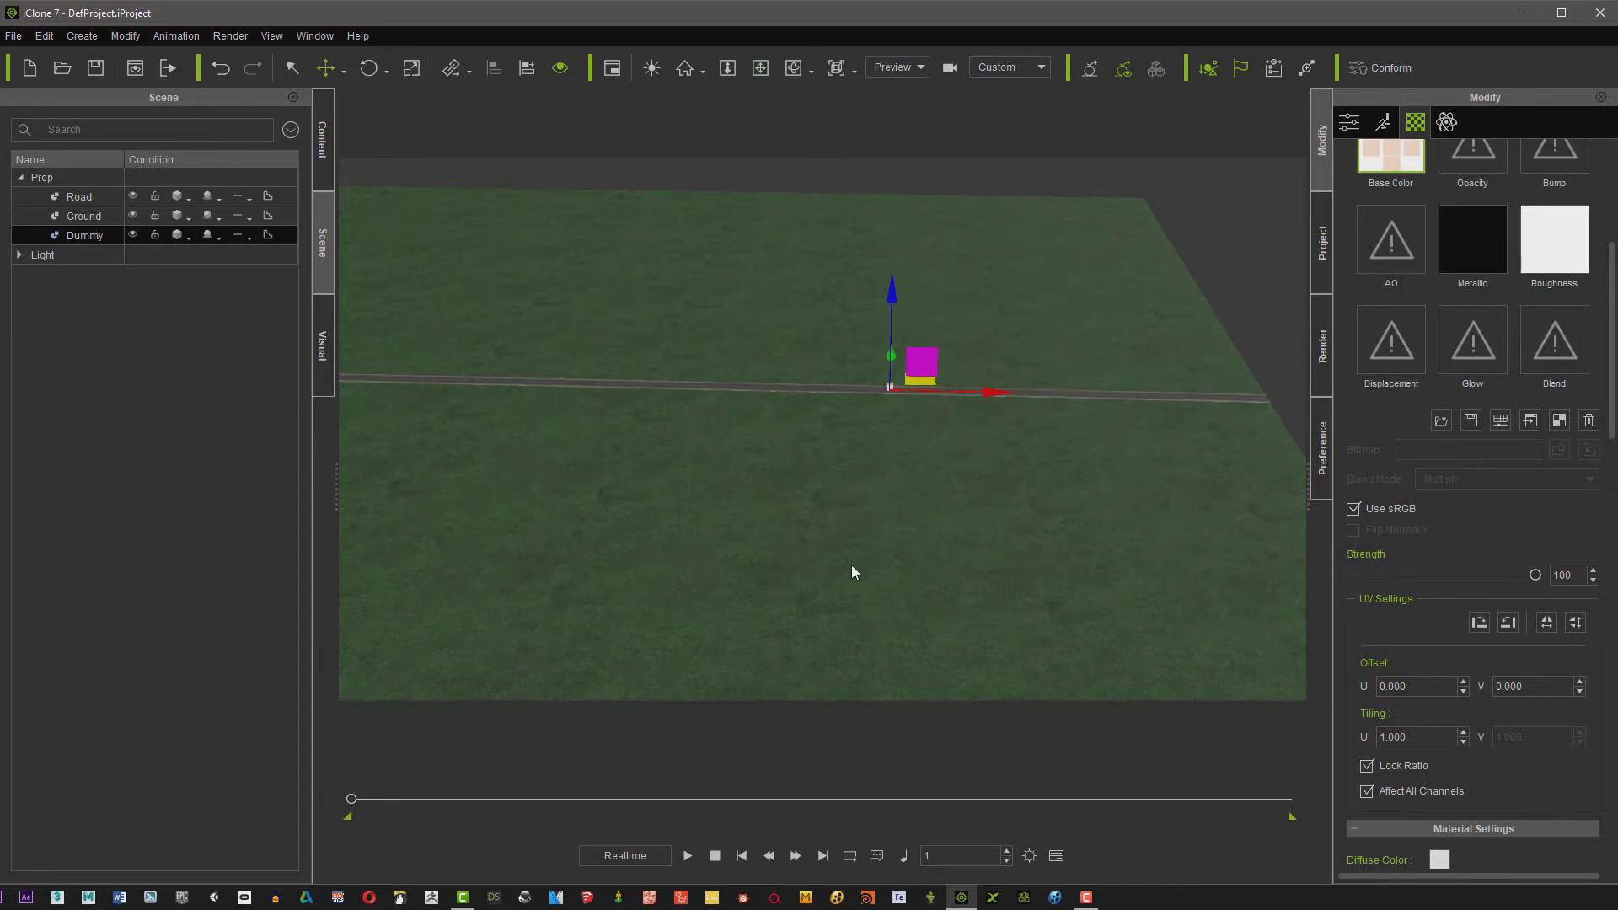
Set the project length to 3600 total frames
click(1326, 254)
drag(1477, 282, 1181, 261)
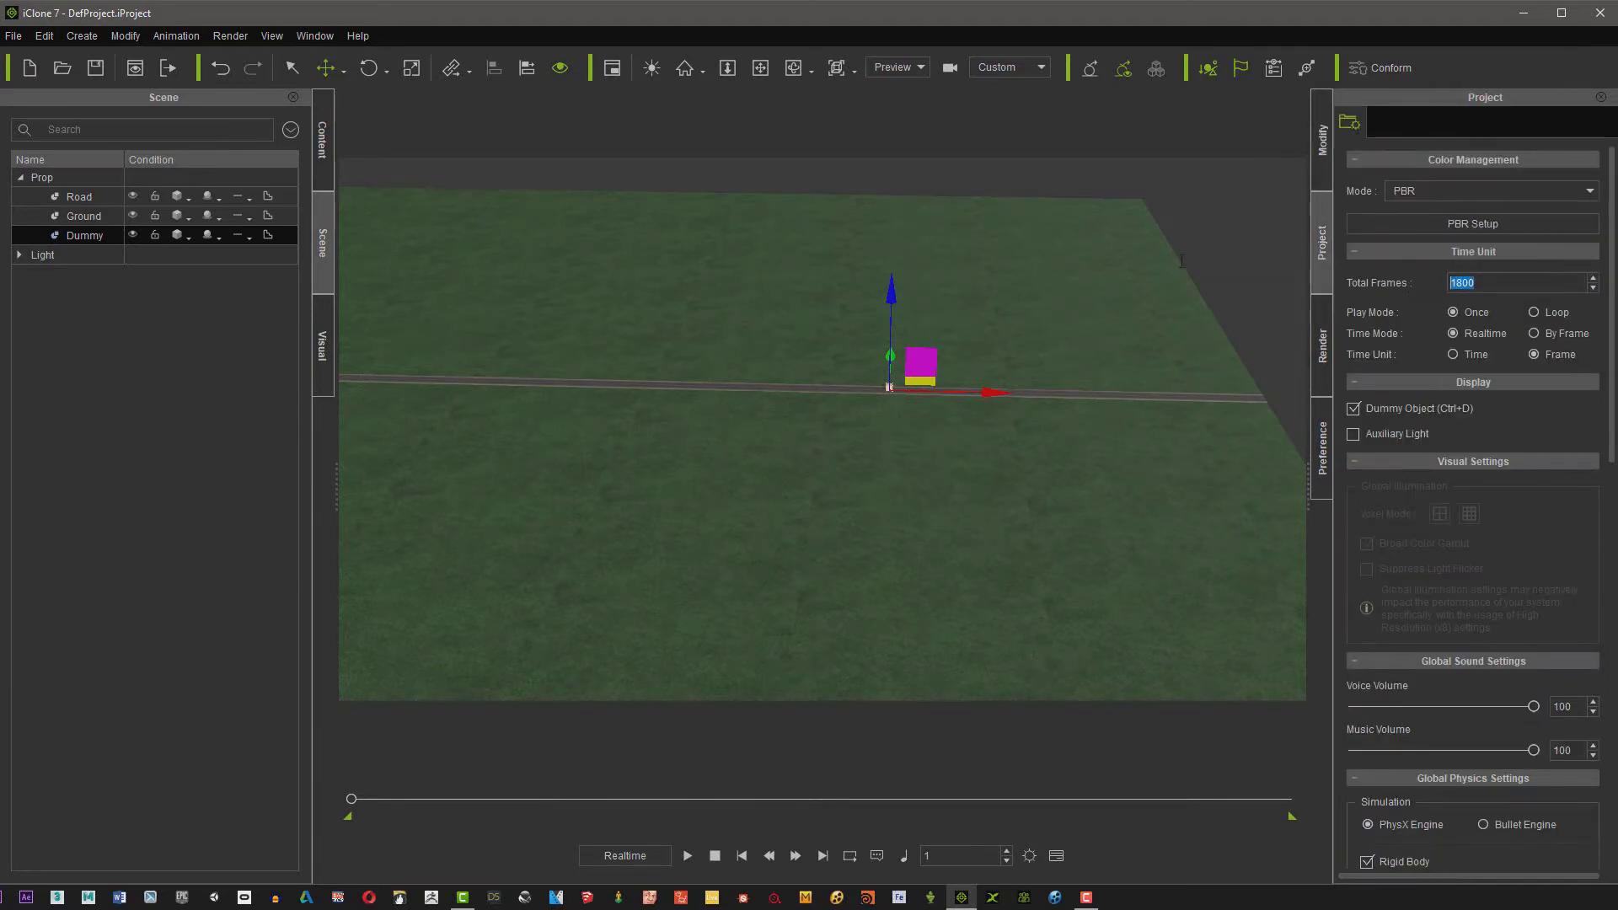
text(36)
scroll(844, 452, down, 4)
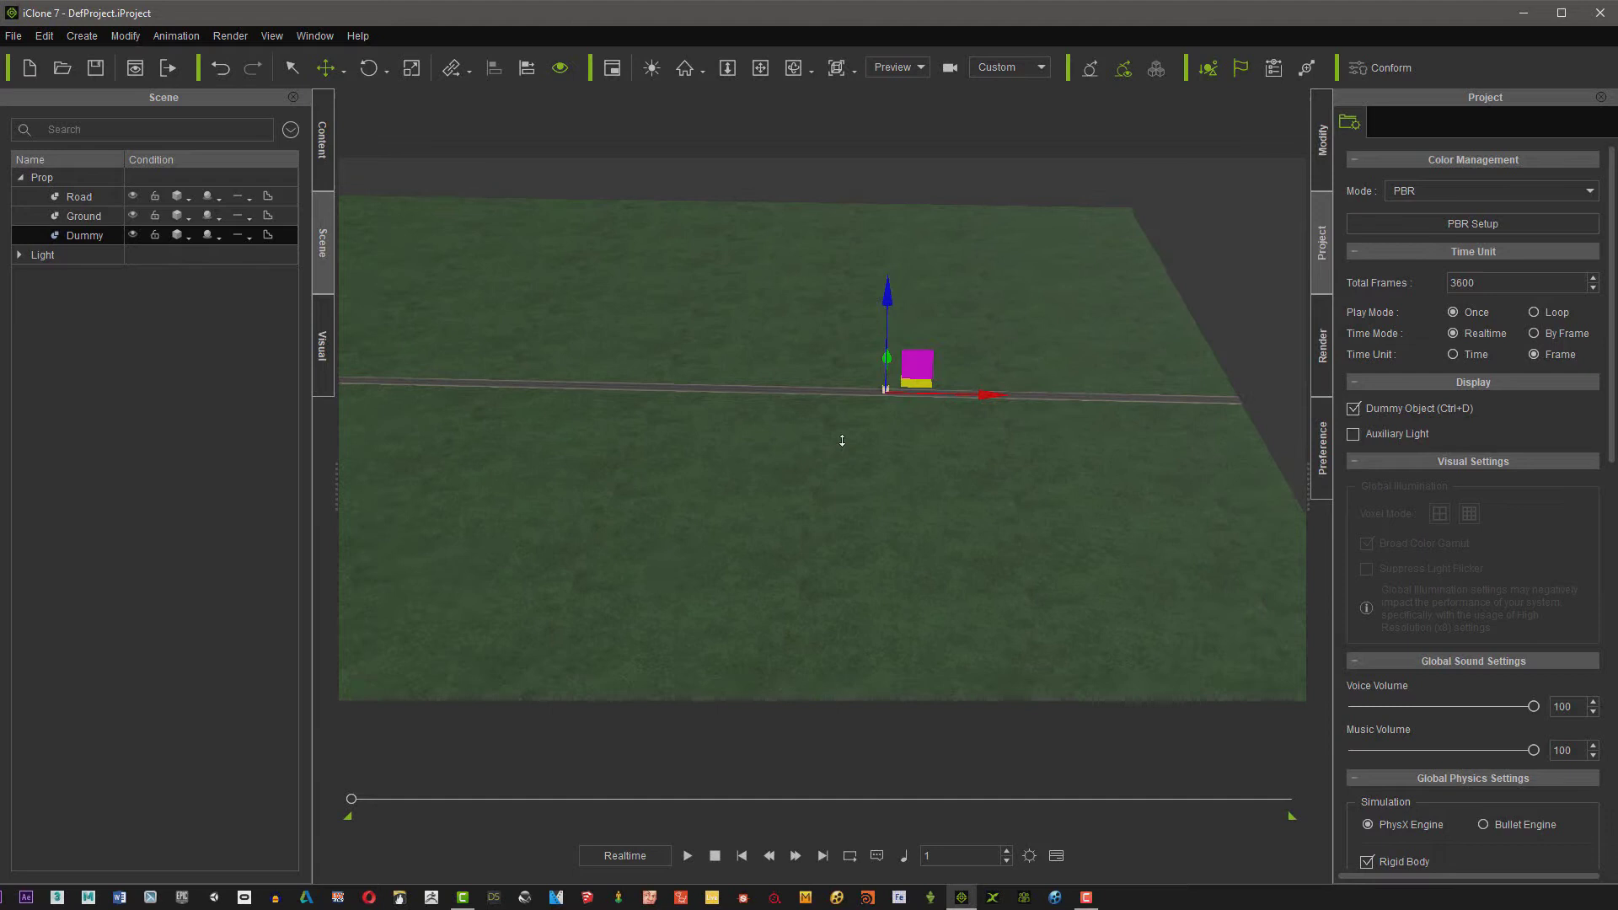
click(763, 70)
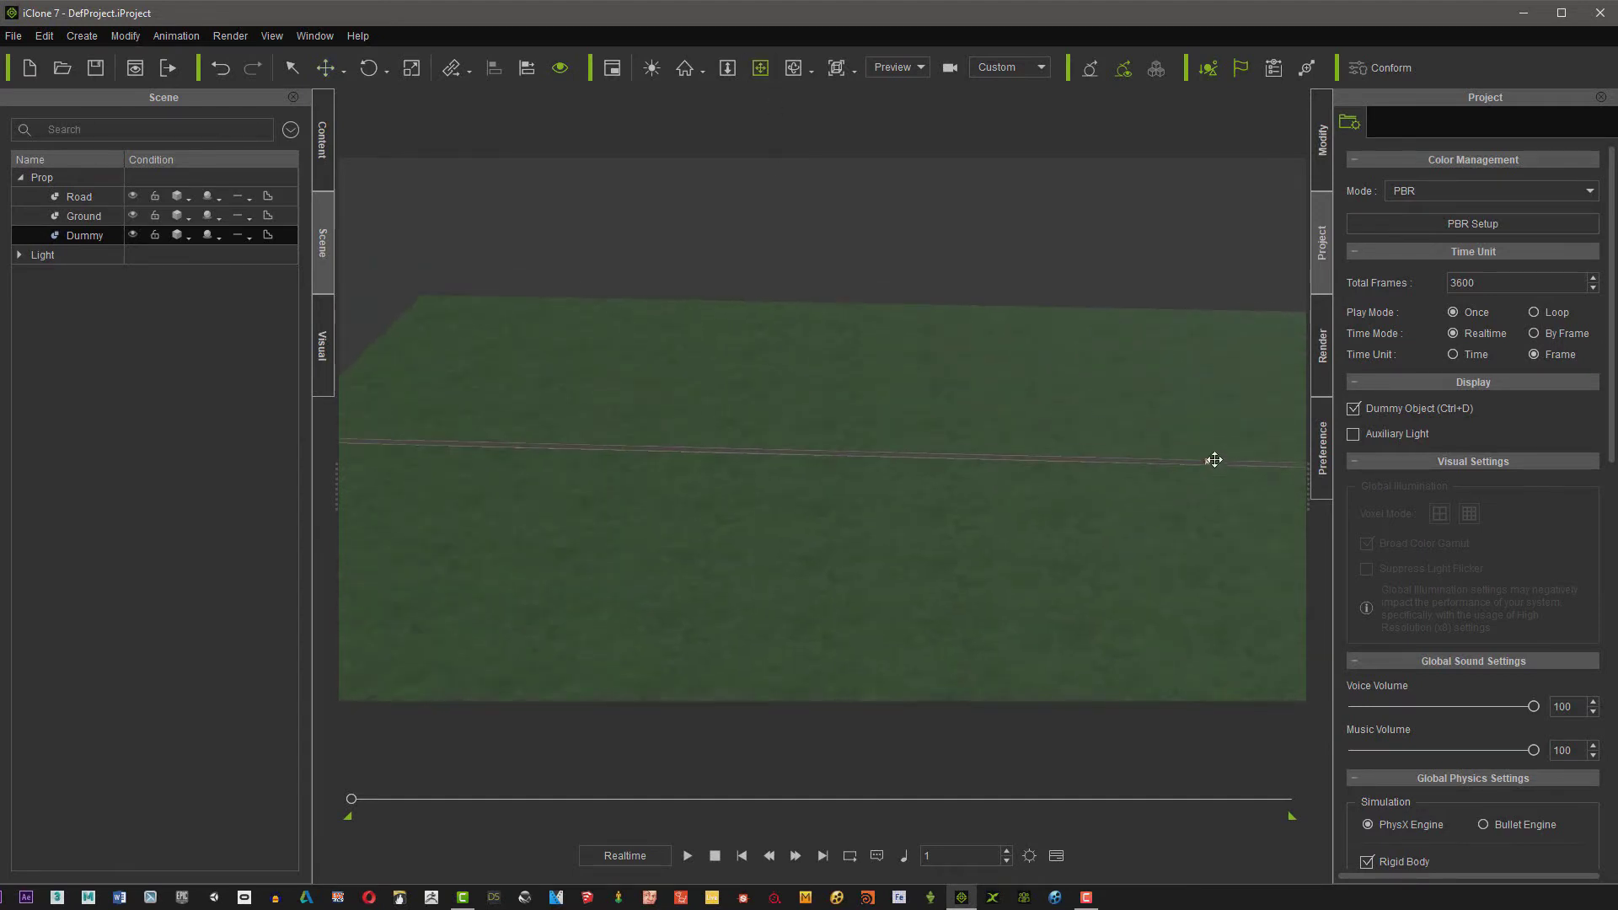
At the last frame, move the Dummy box to the road's left end
click(1208, 464)
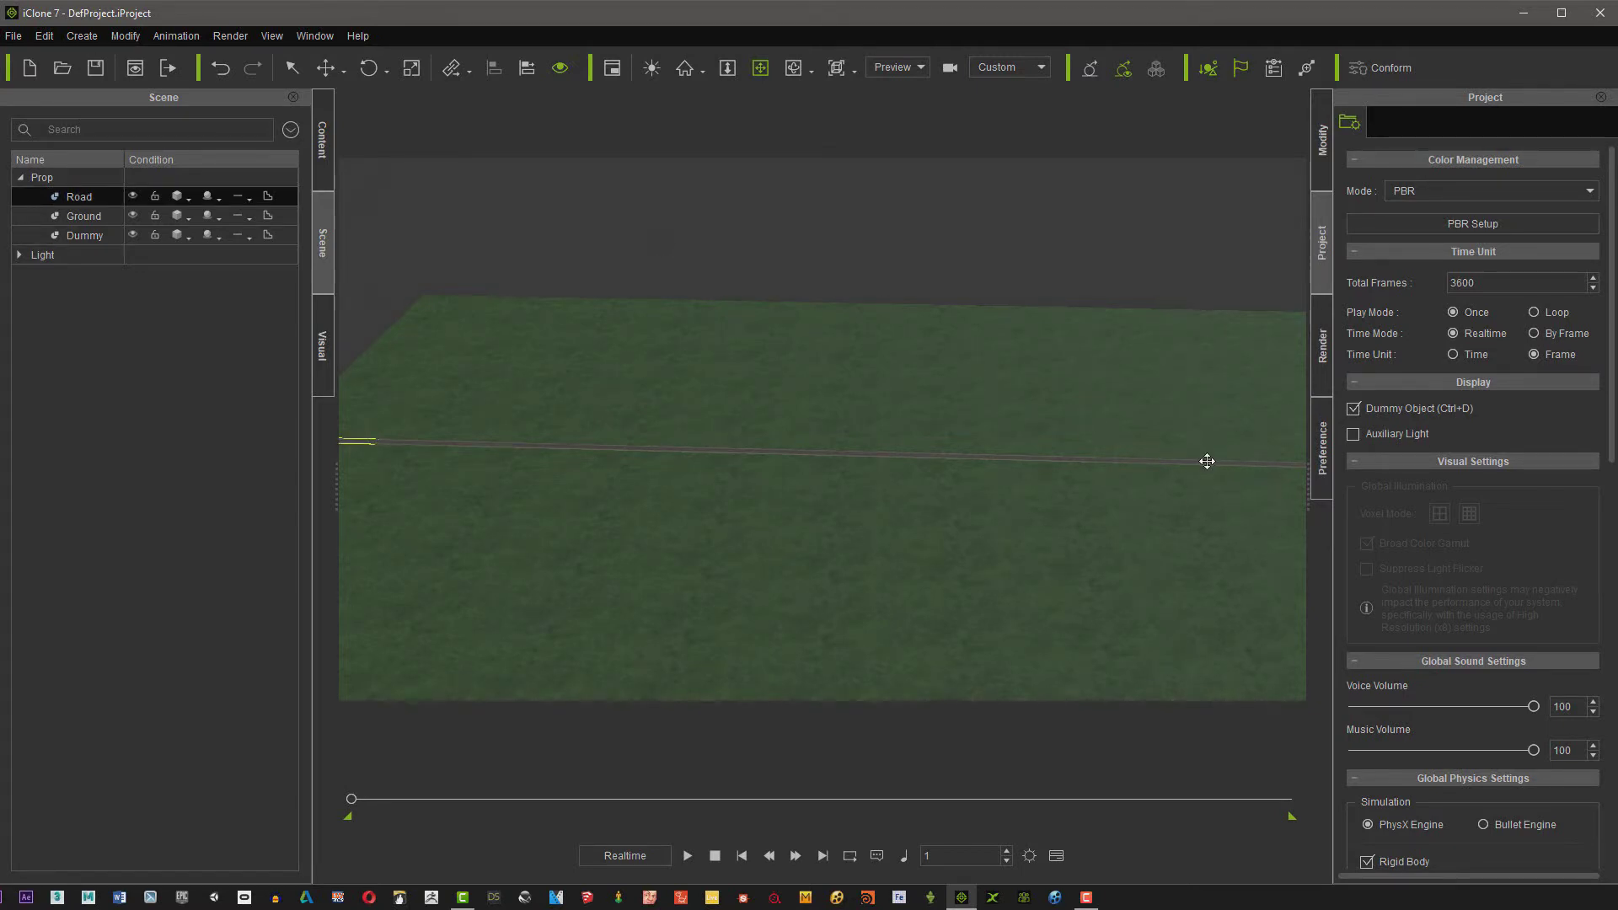
click(1208, 462)
click(326, 68)
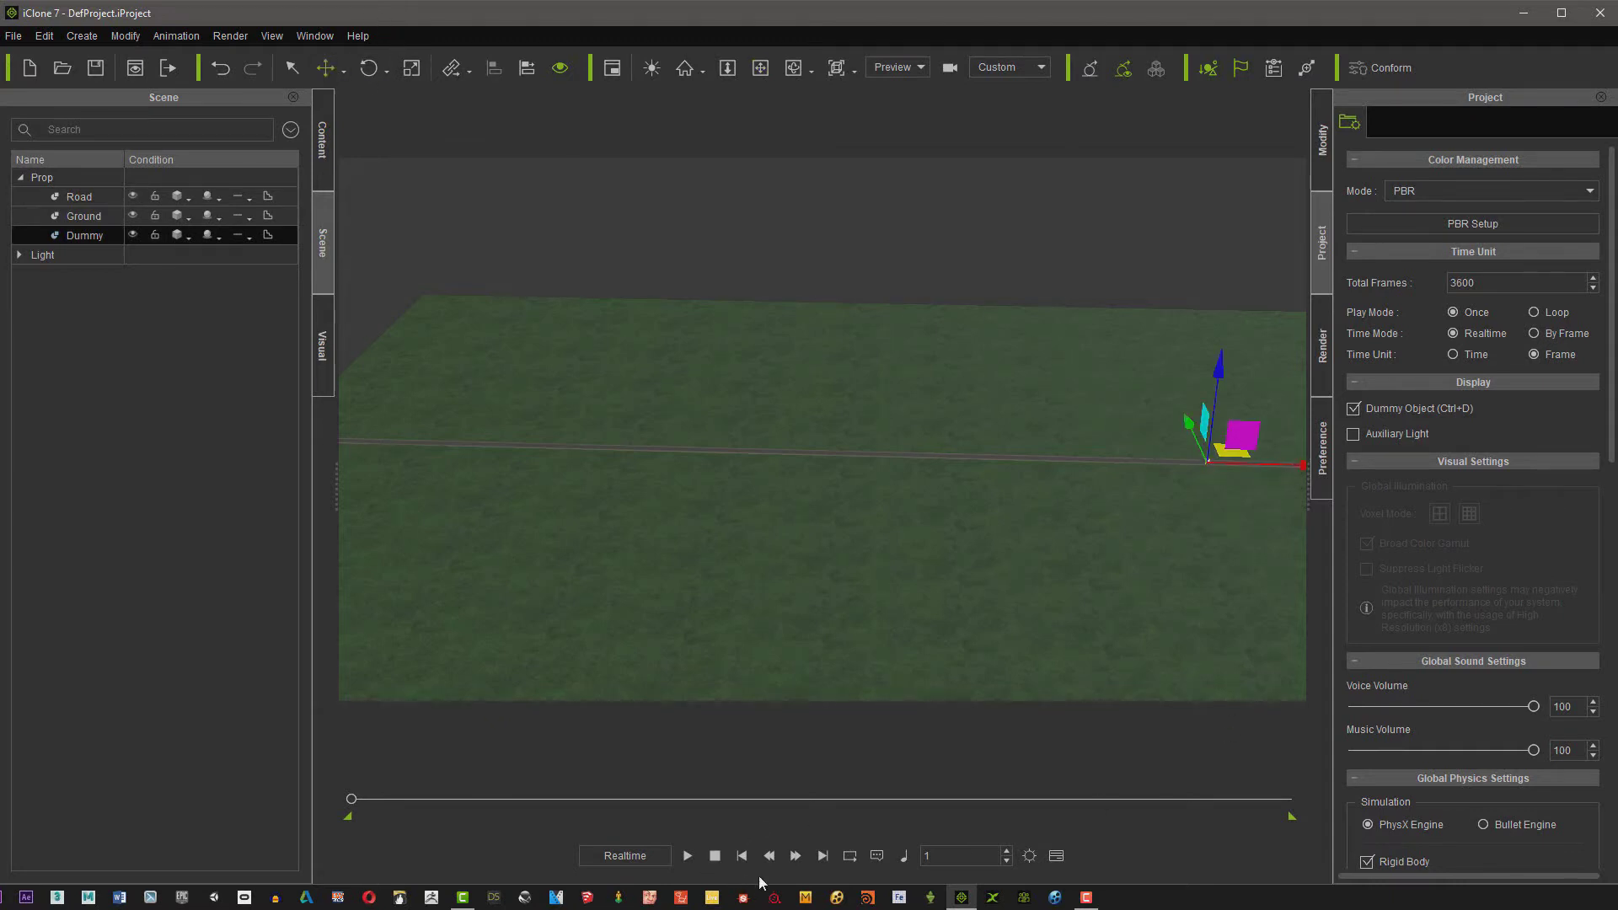
click(824, 857)
drag(1288, 464, 438, 482)
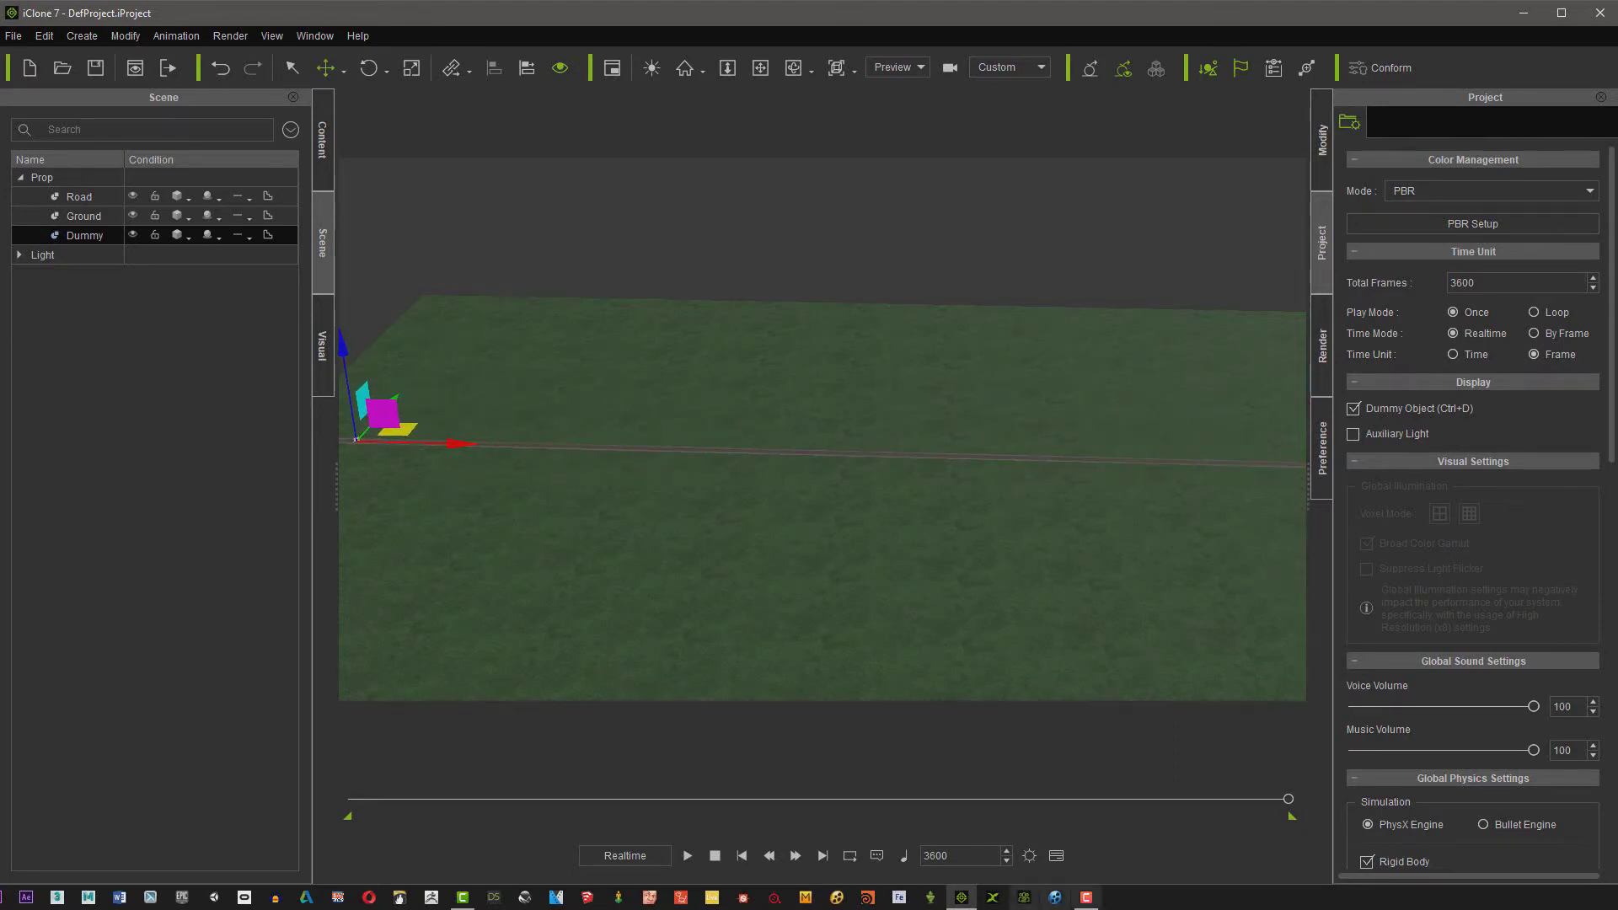
Play the Dummy box animation, then stop it
click(742, 856)
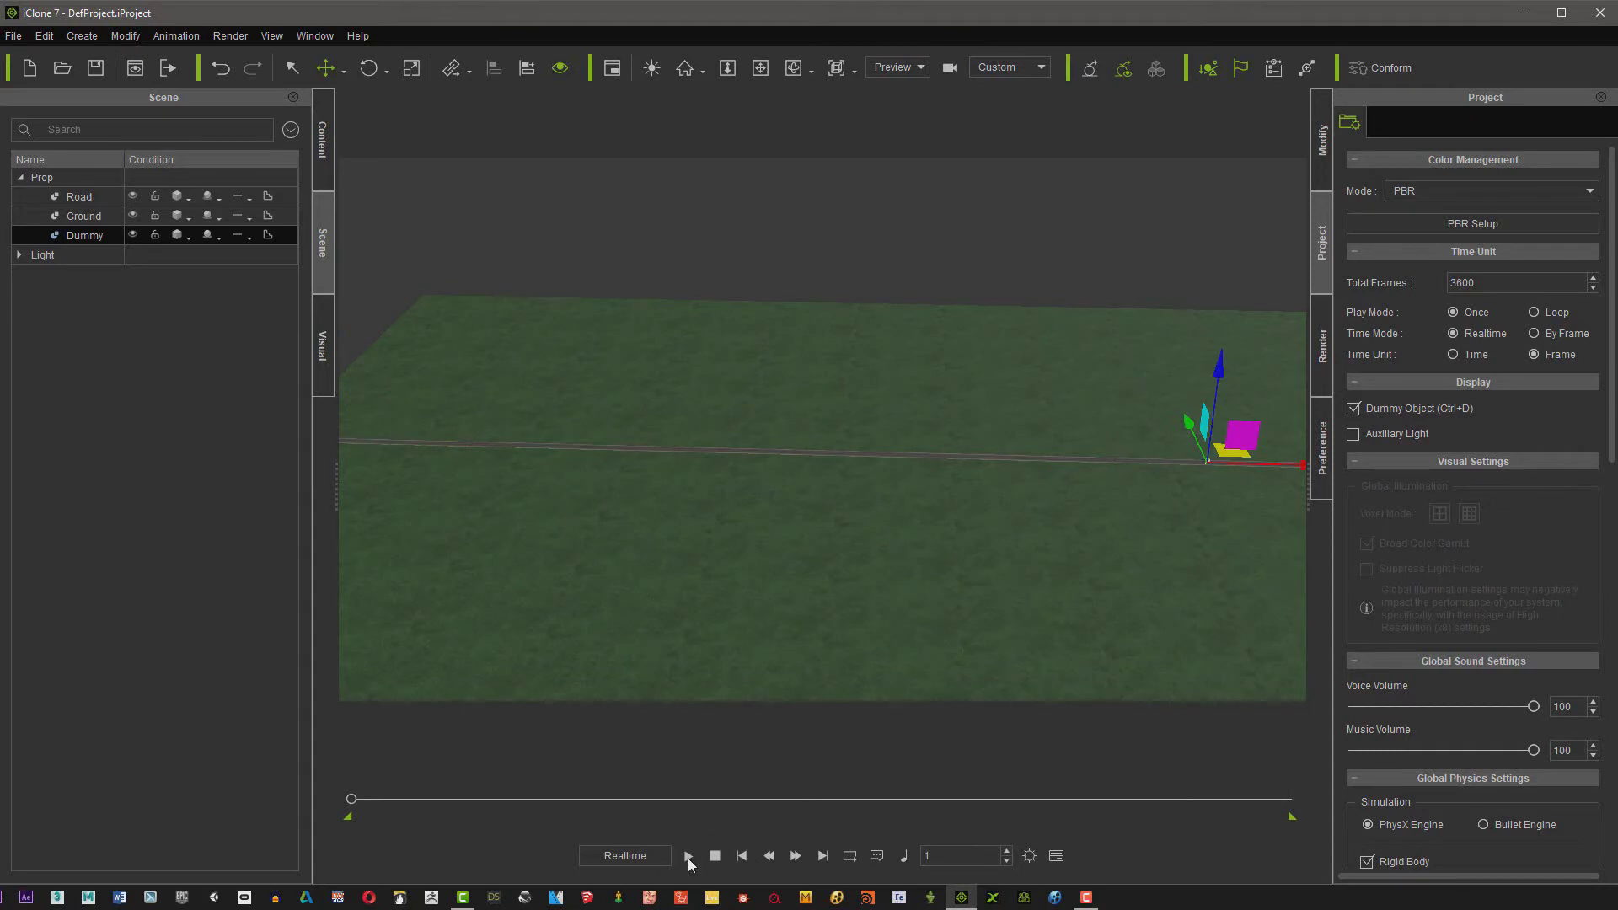
click(688, 856)
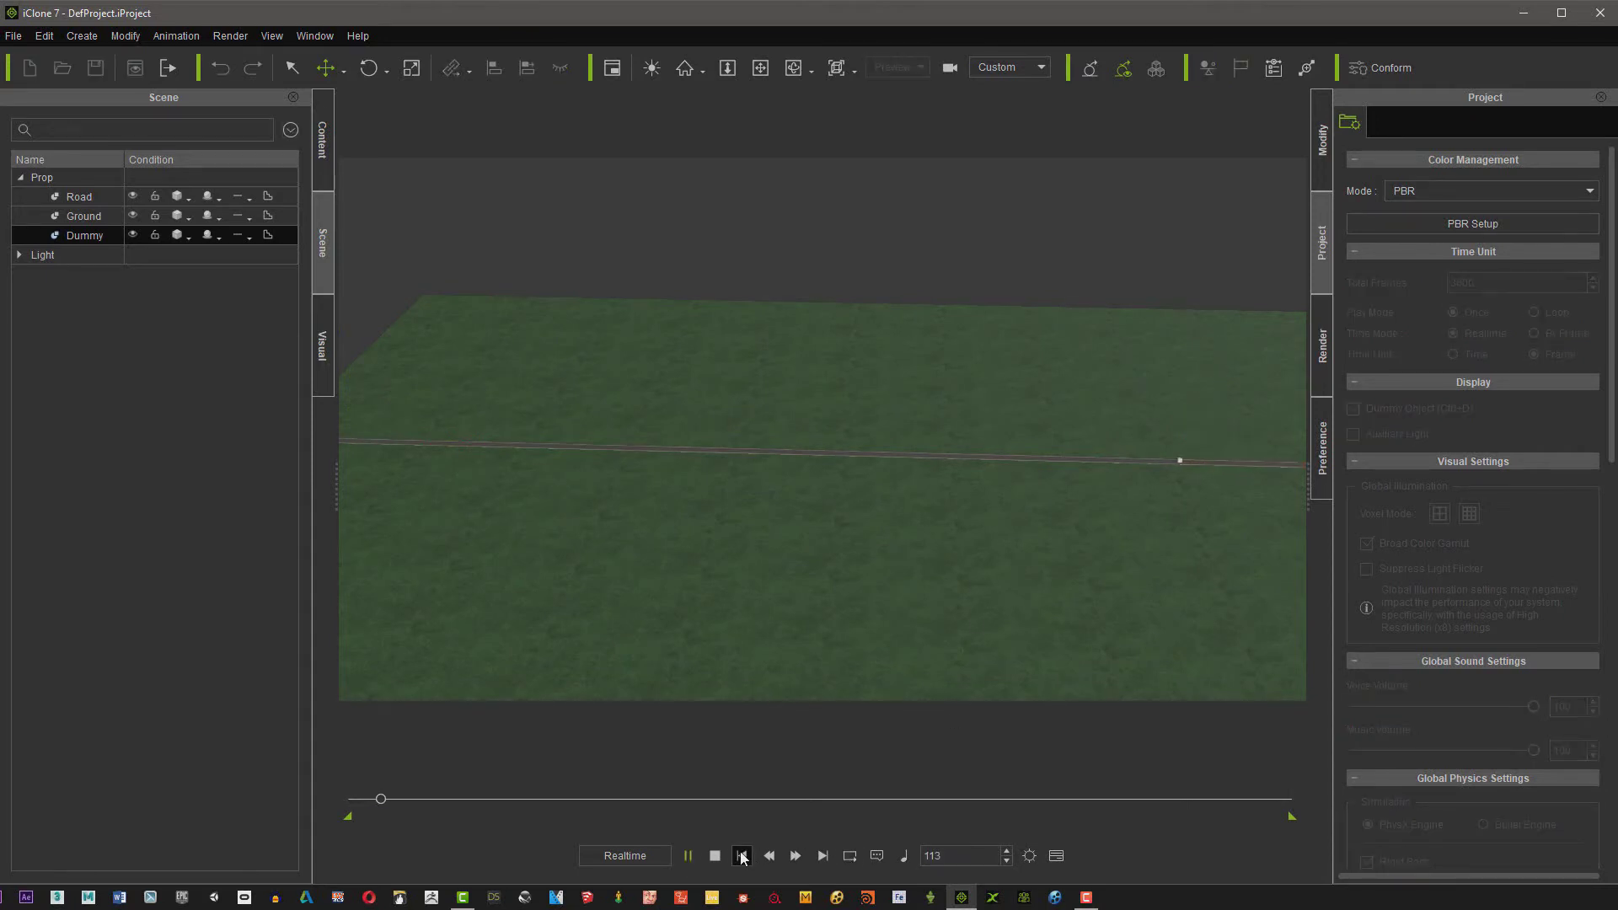
click(714, 855)
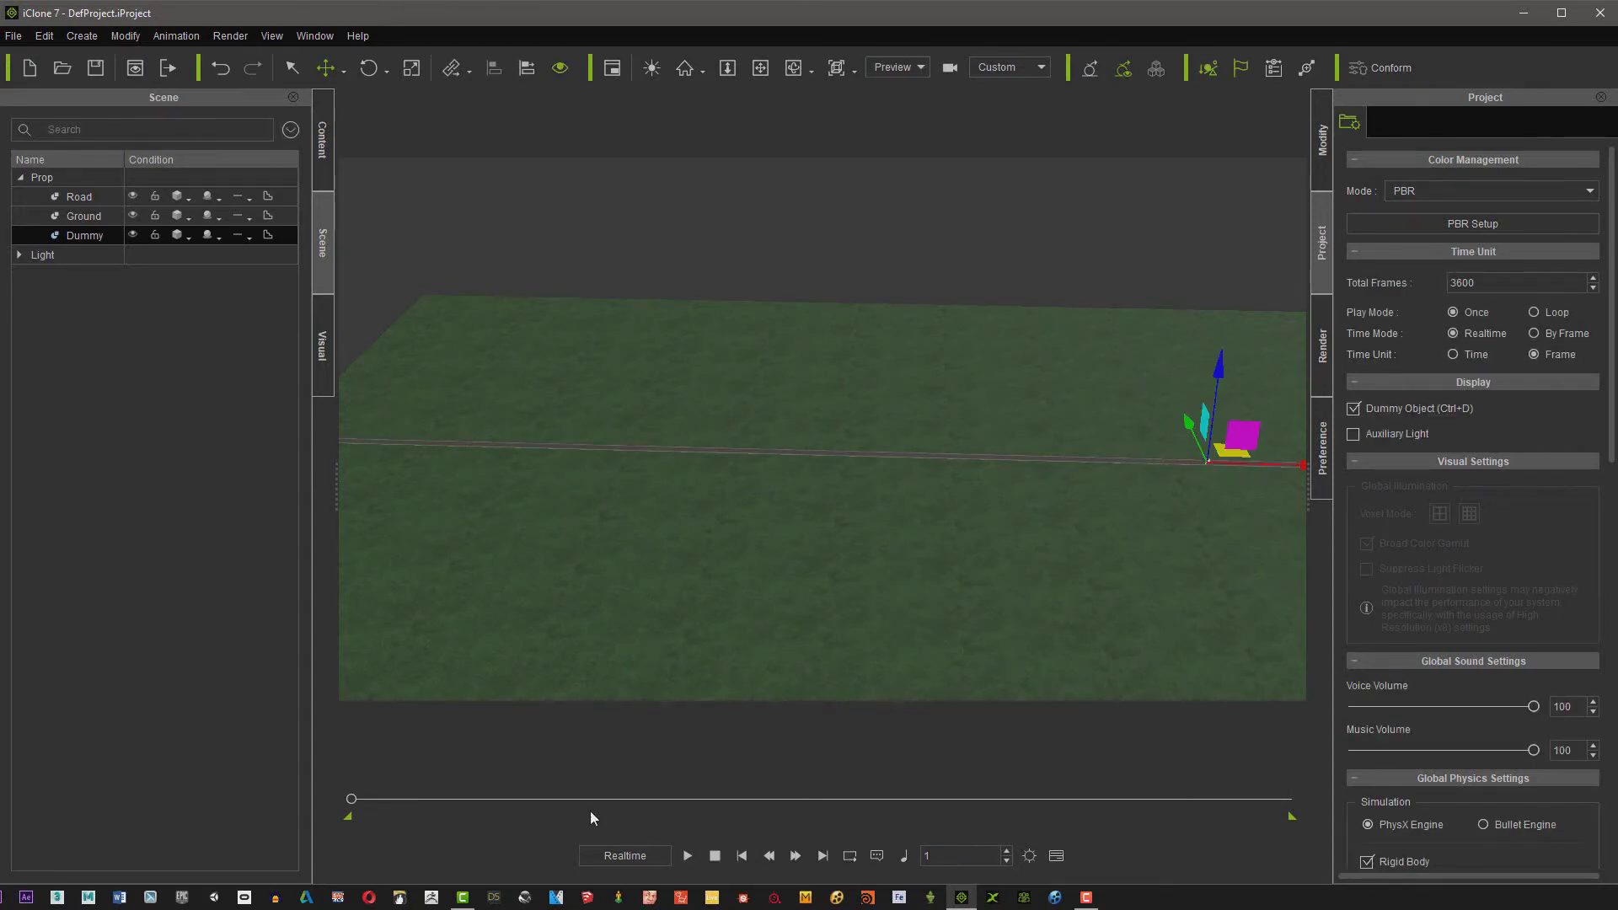
Place an Alaska Cedar from Template > Tree on the grass beside the road
click(323, 159)
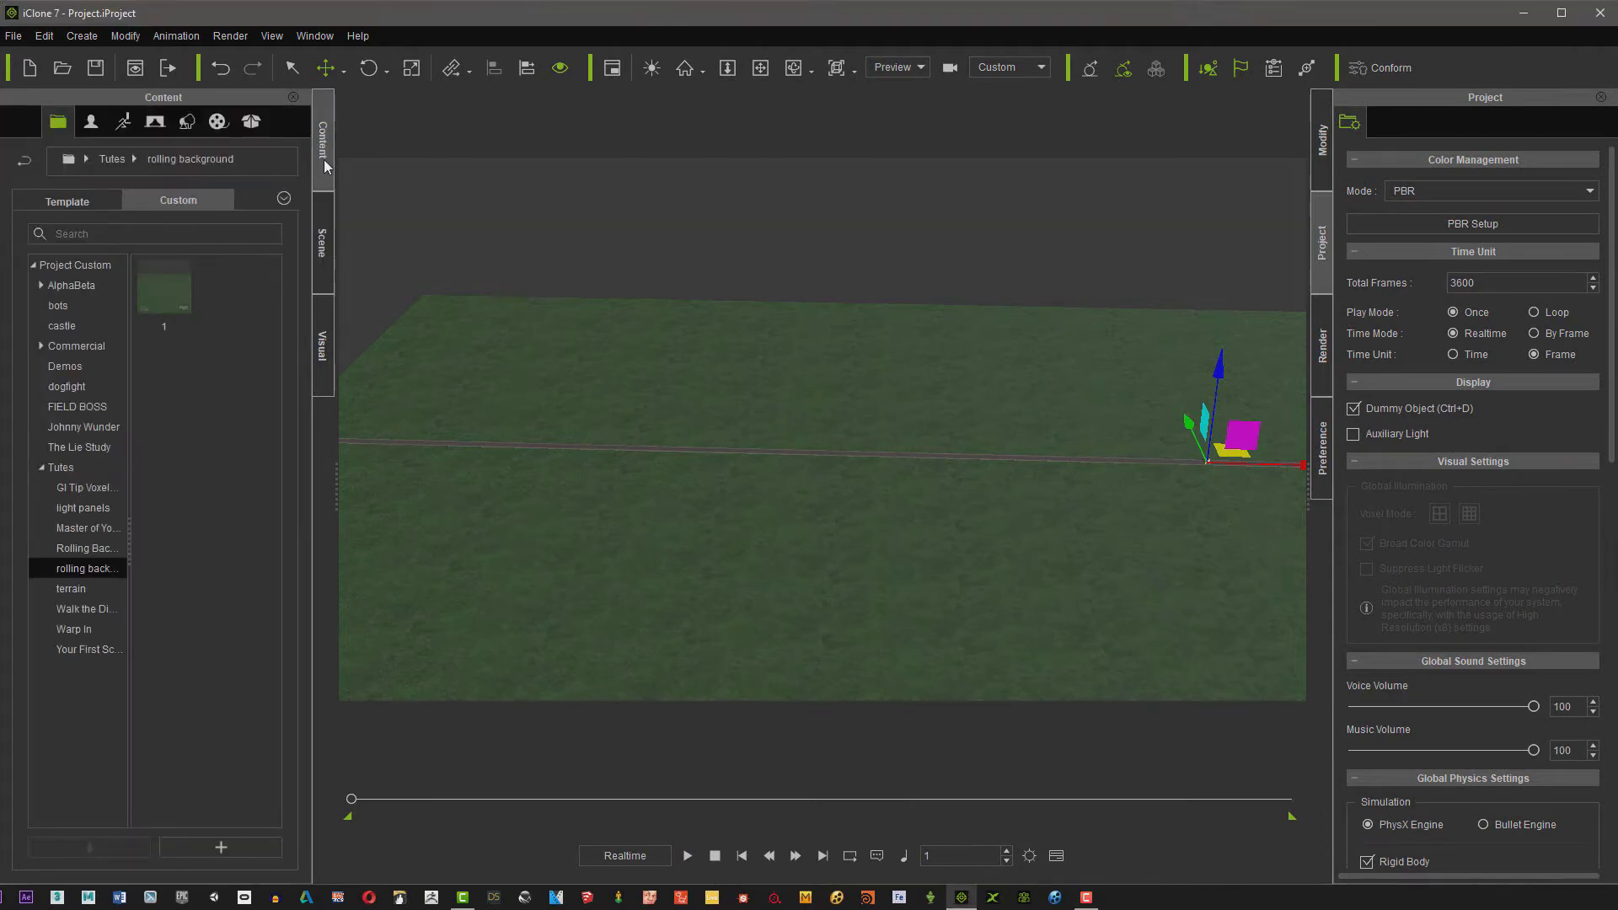
click(185, 122)
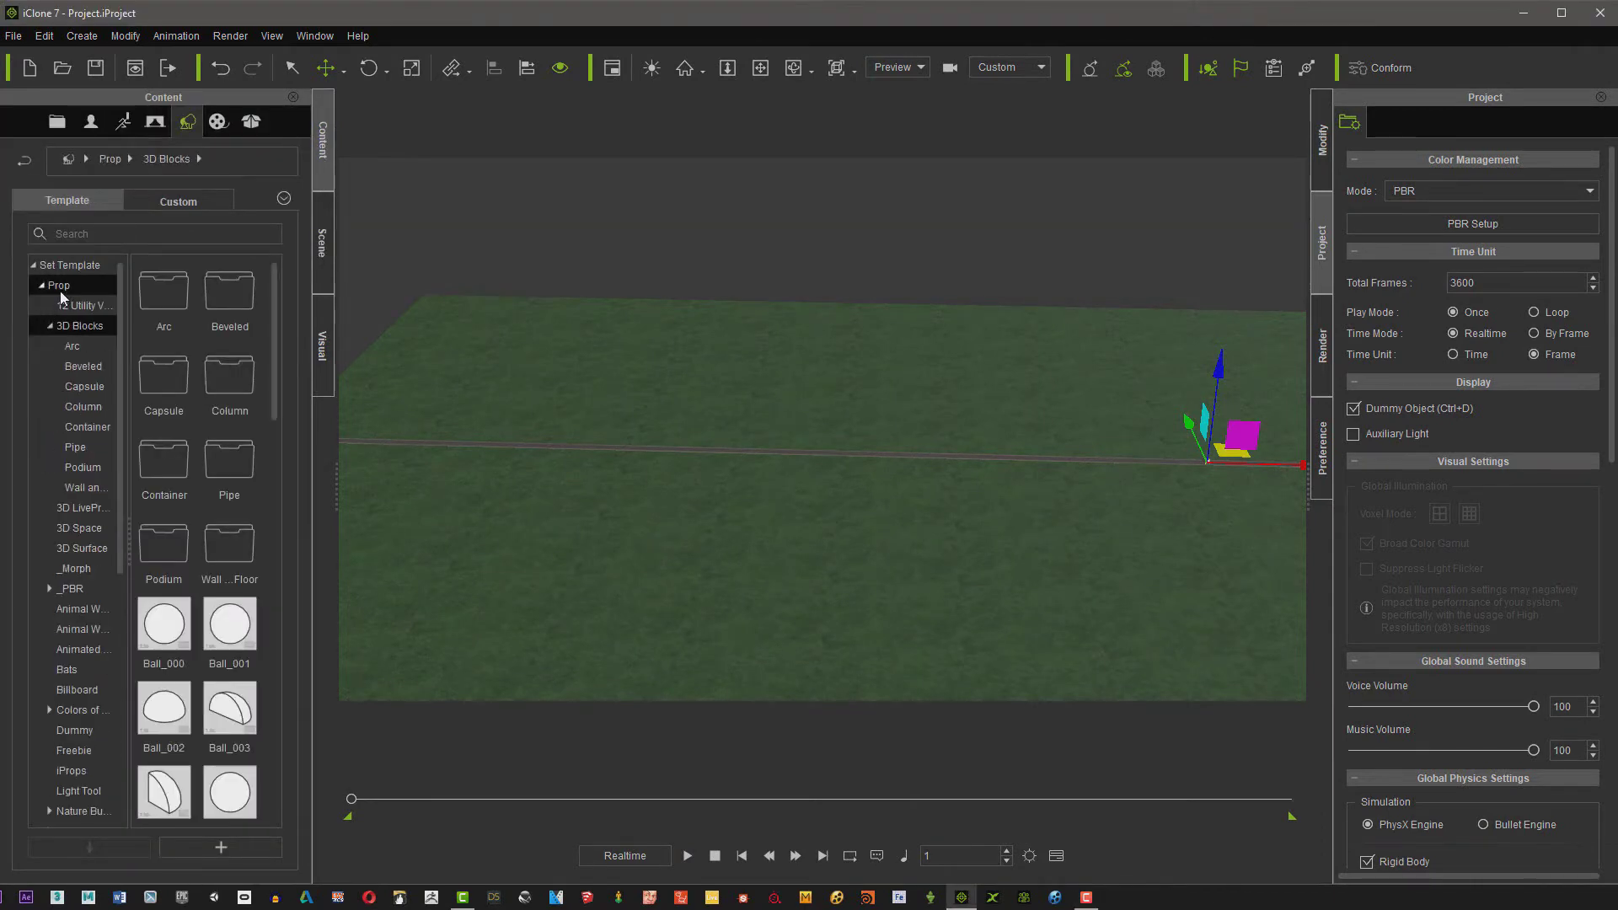
click(57, 285)
click(42, 286)
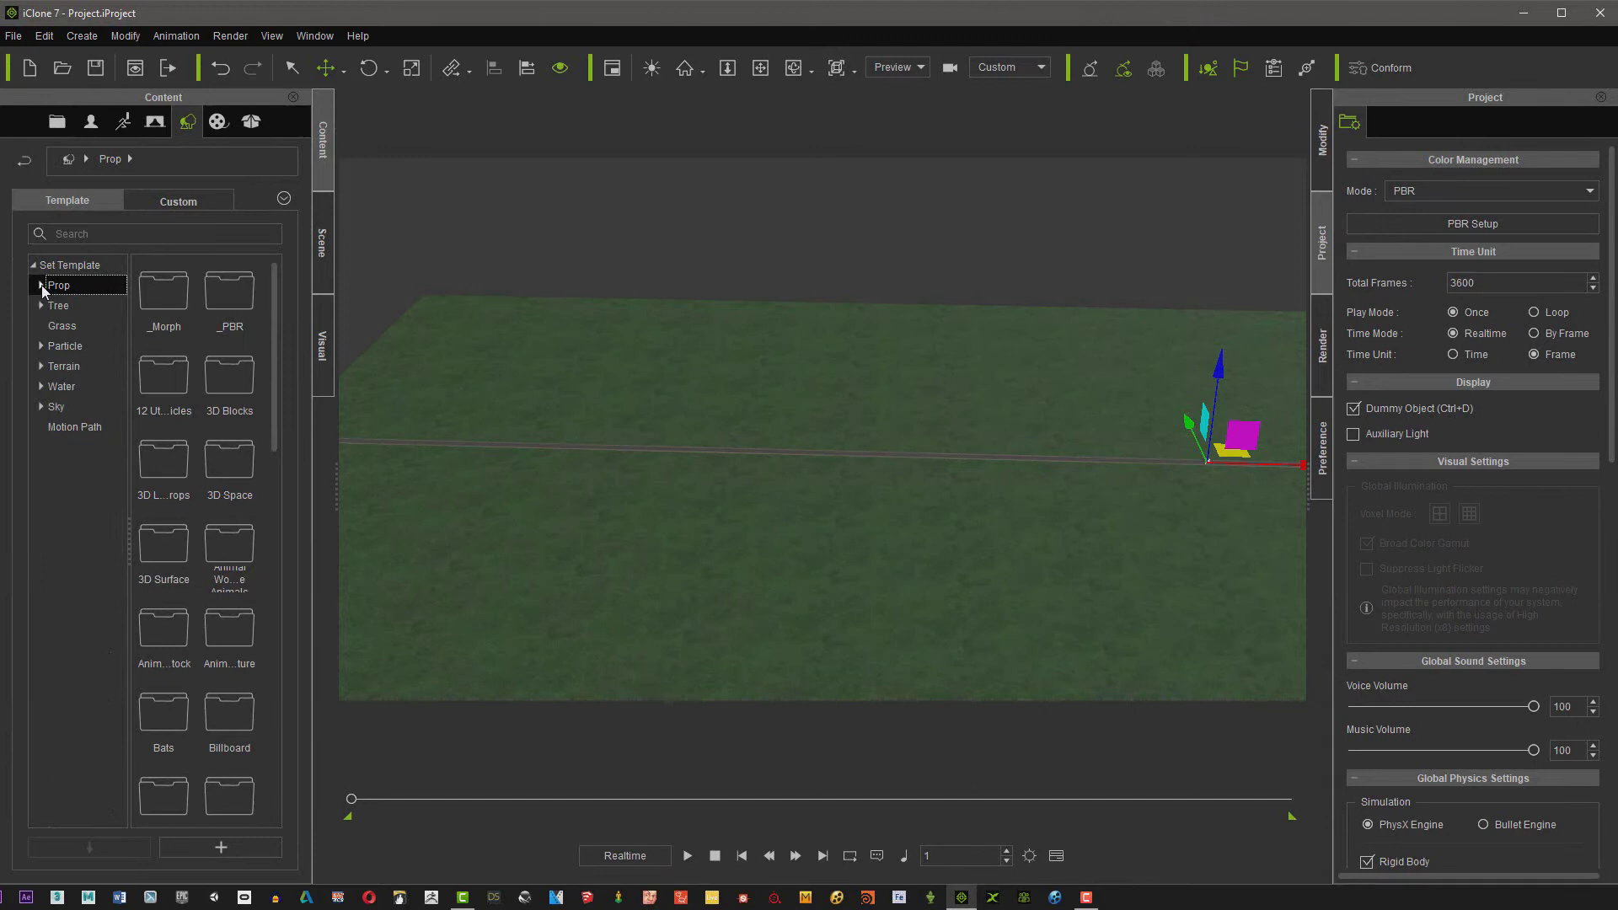
click(42, 305)
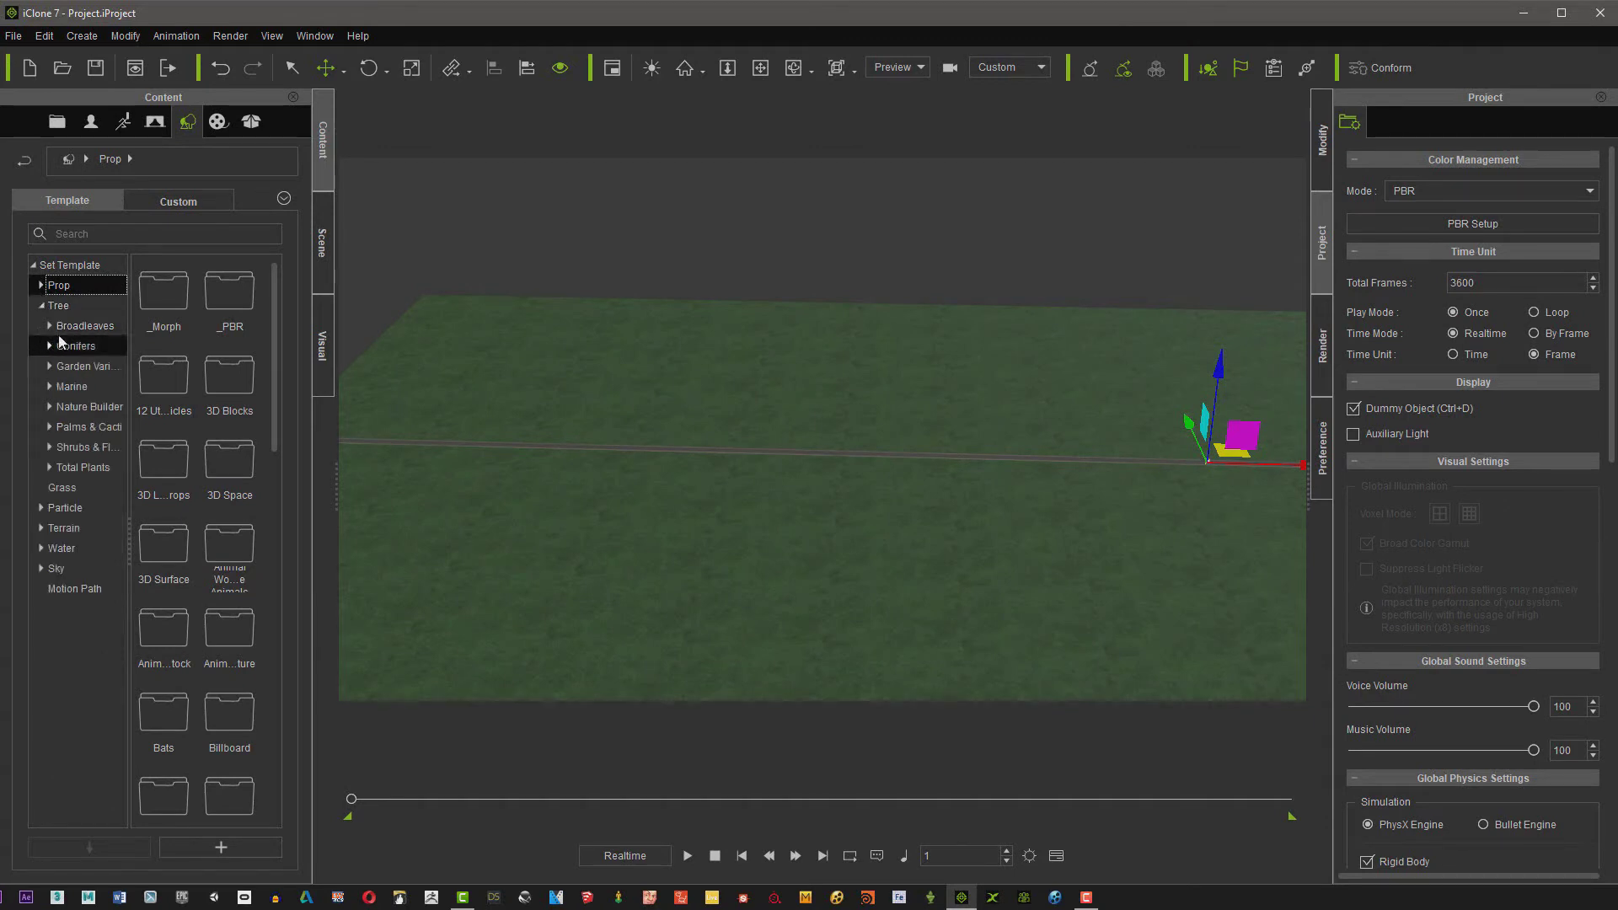
click(58, 306)
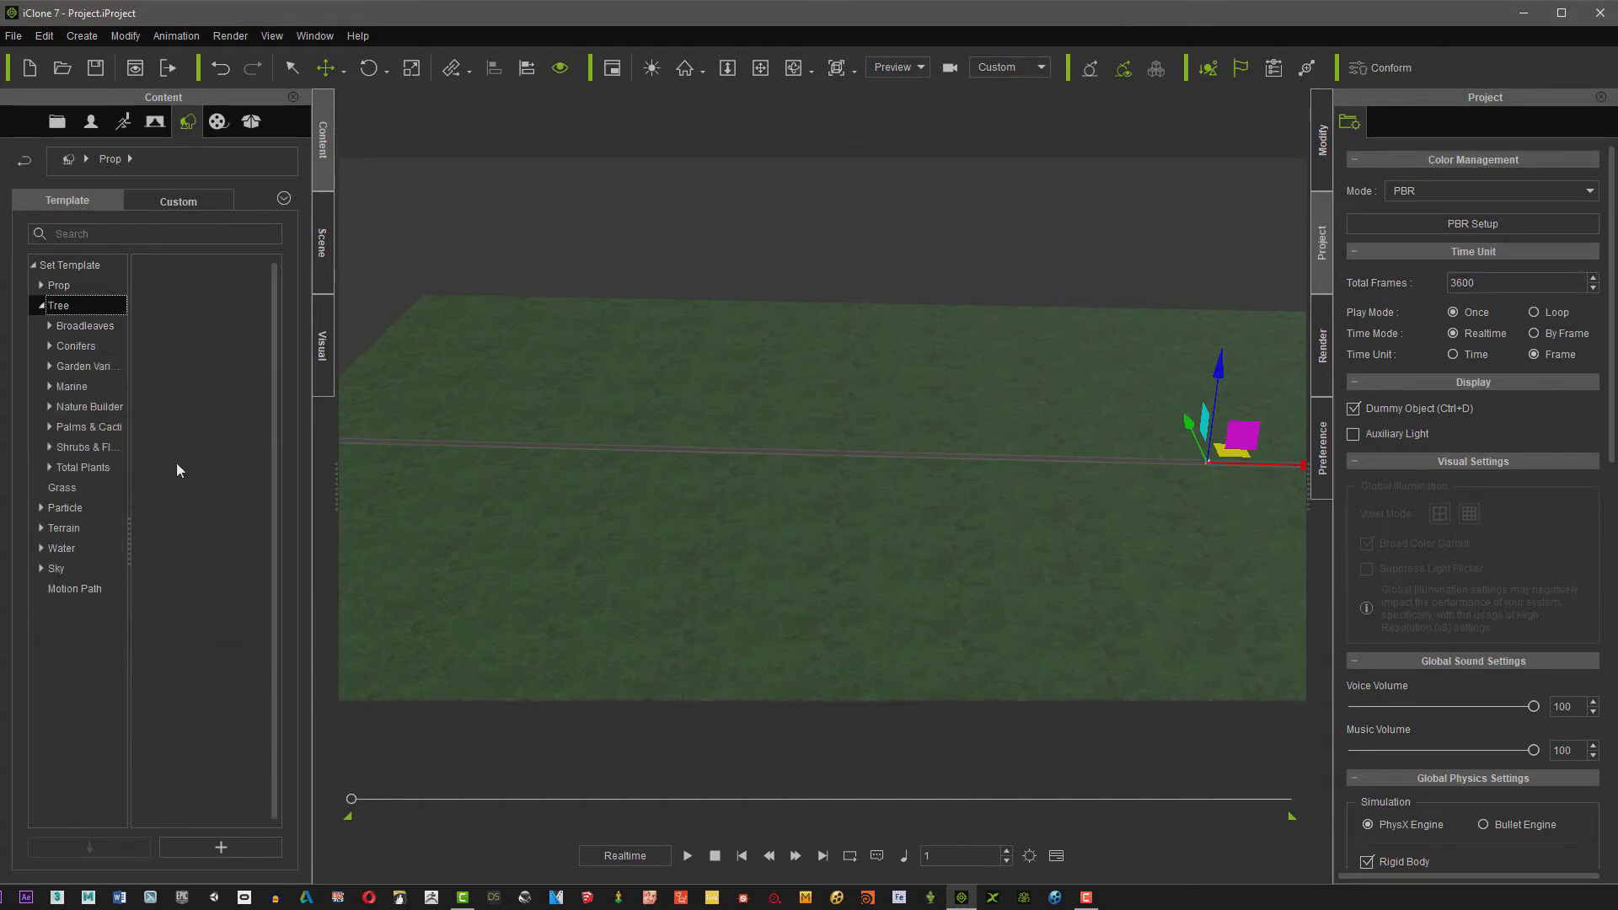
drag(165, 639, 619, 526)
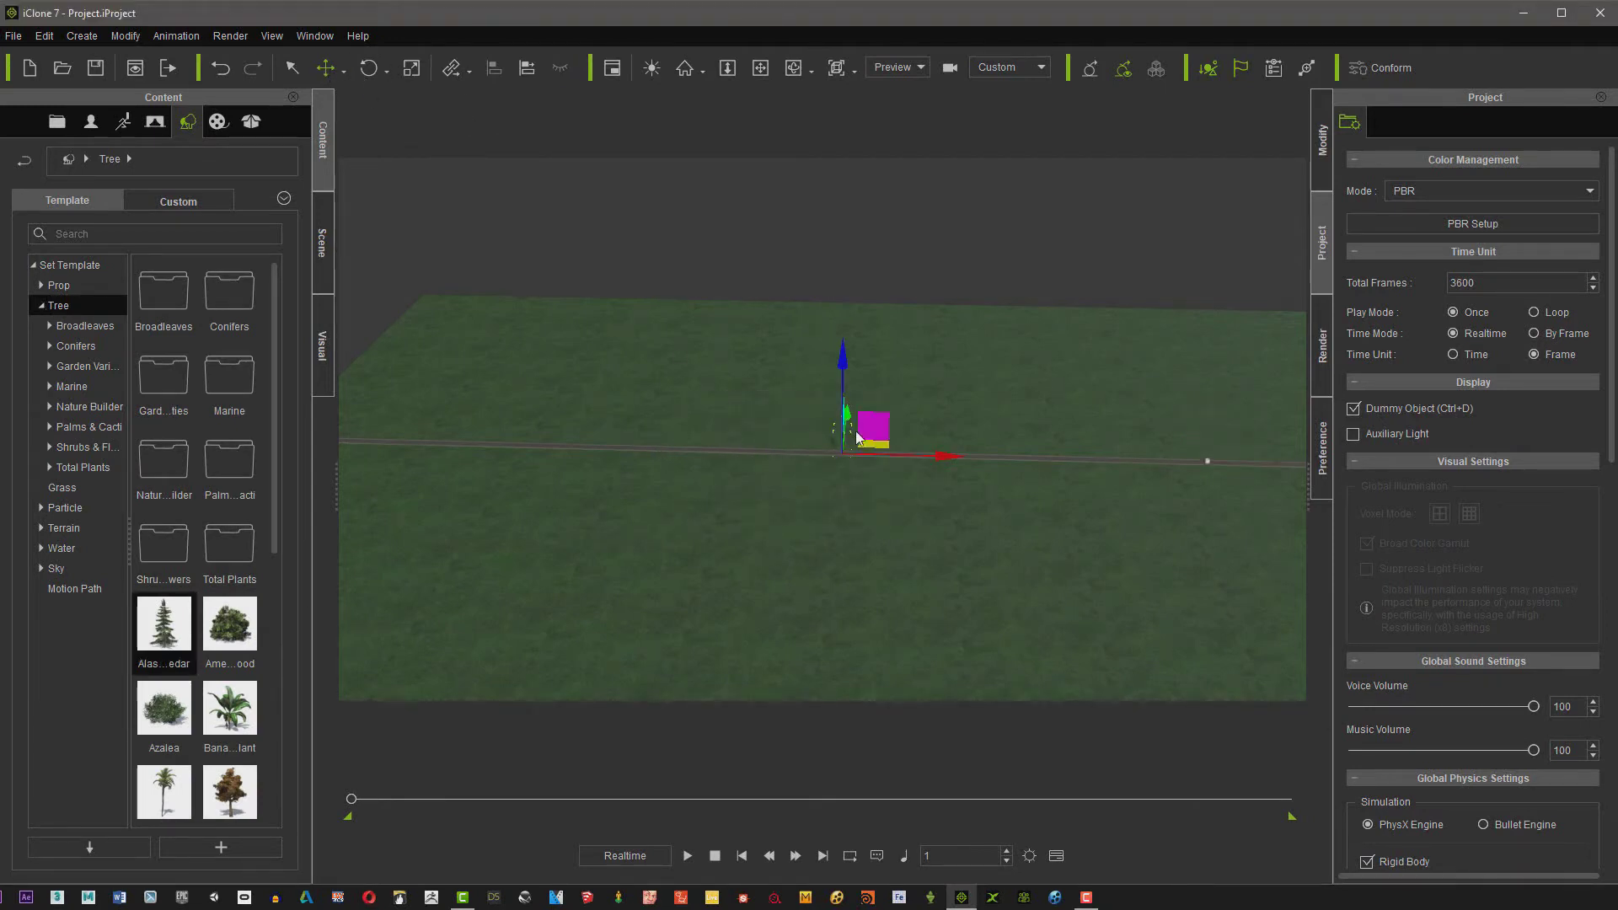
Set the planting brush Size to 5000 and paint Alaska cedars across the far field
drag(848, 418, 1228, 373)
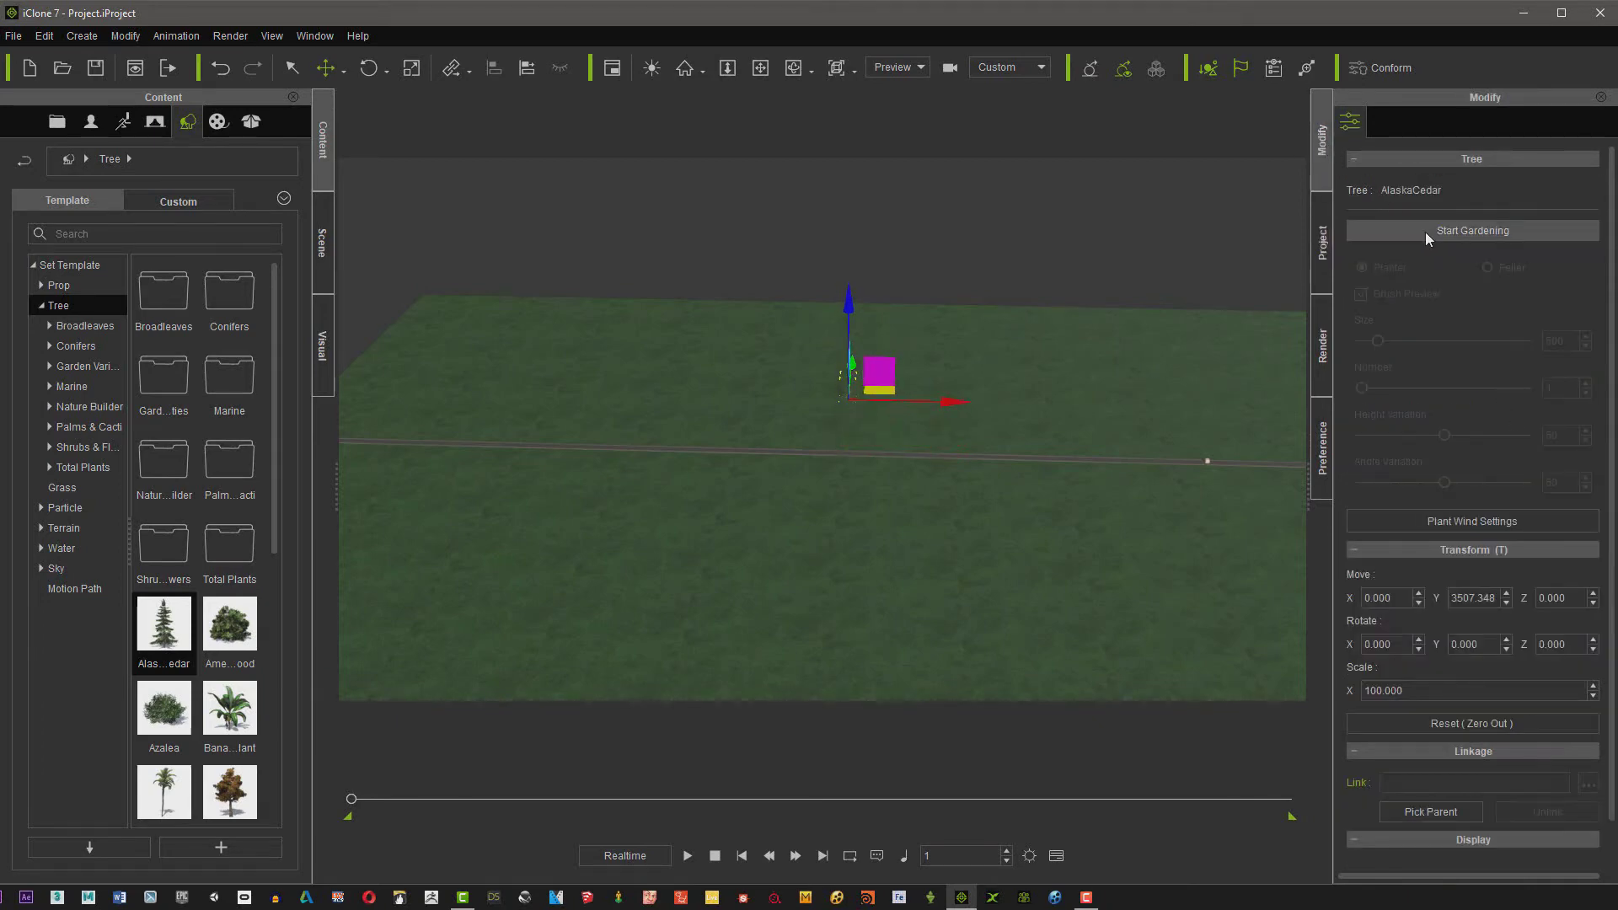
drag(1379, 341, 1551, 350)
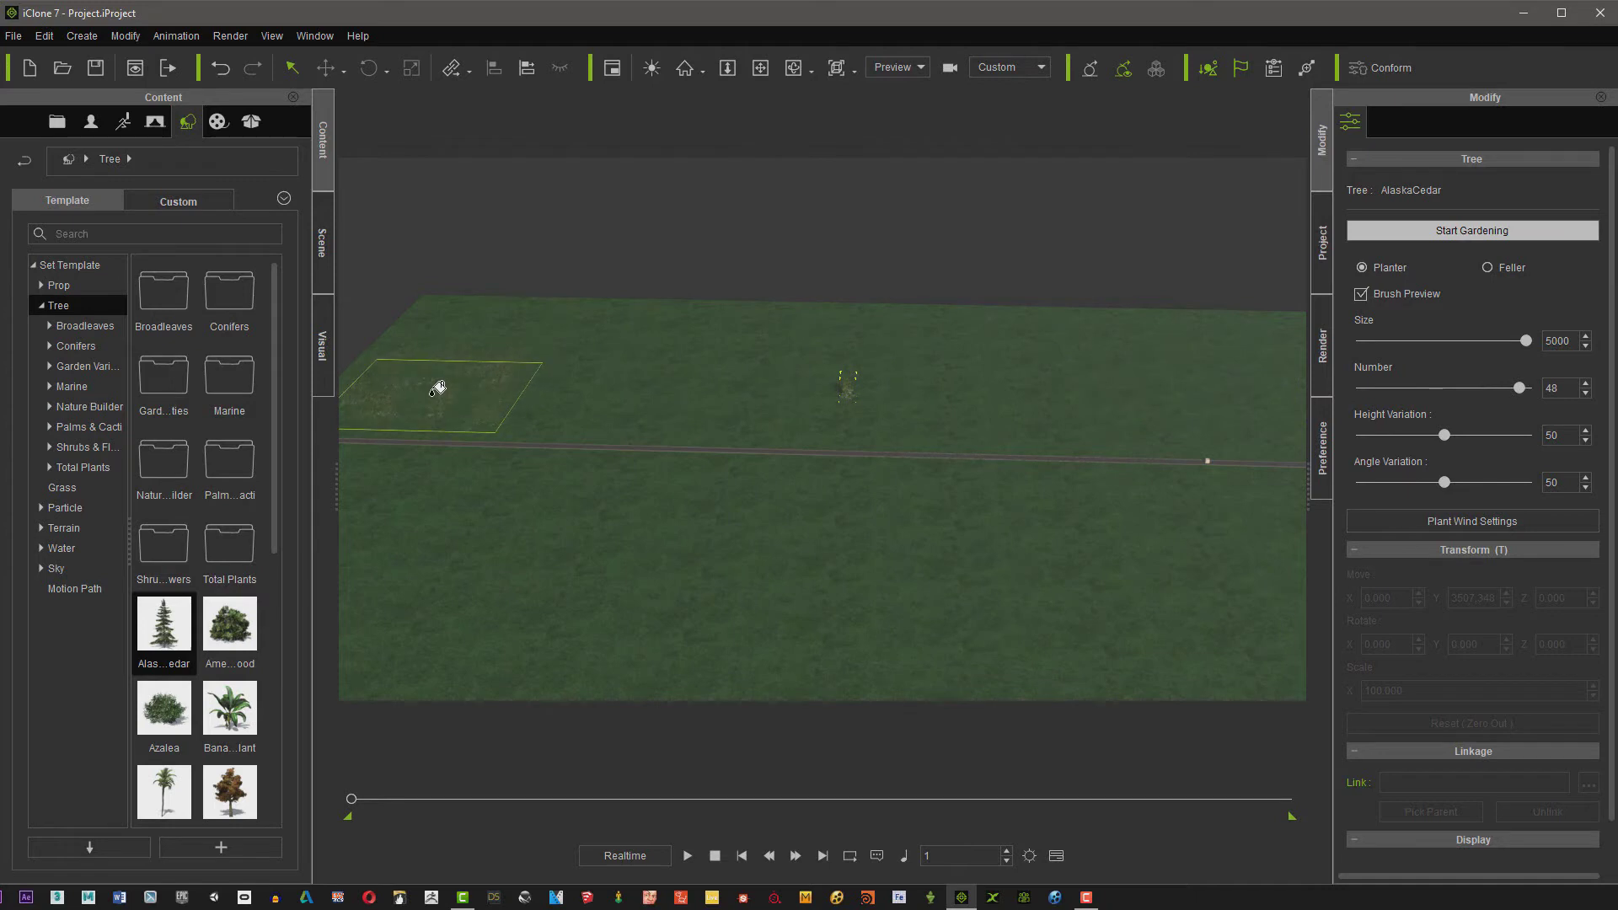
mouse_move(438, 393)
mouse_down()
mouse_move(1120, 405)
mouse_move(1084, 405)
mouse_up()
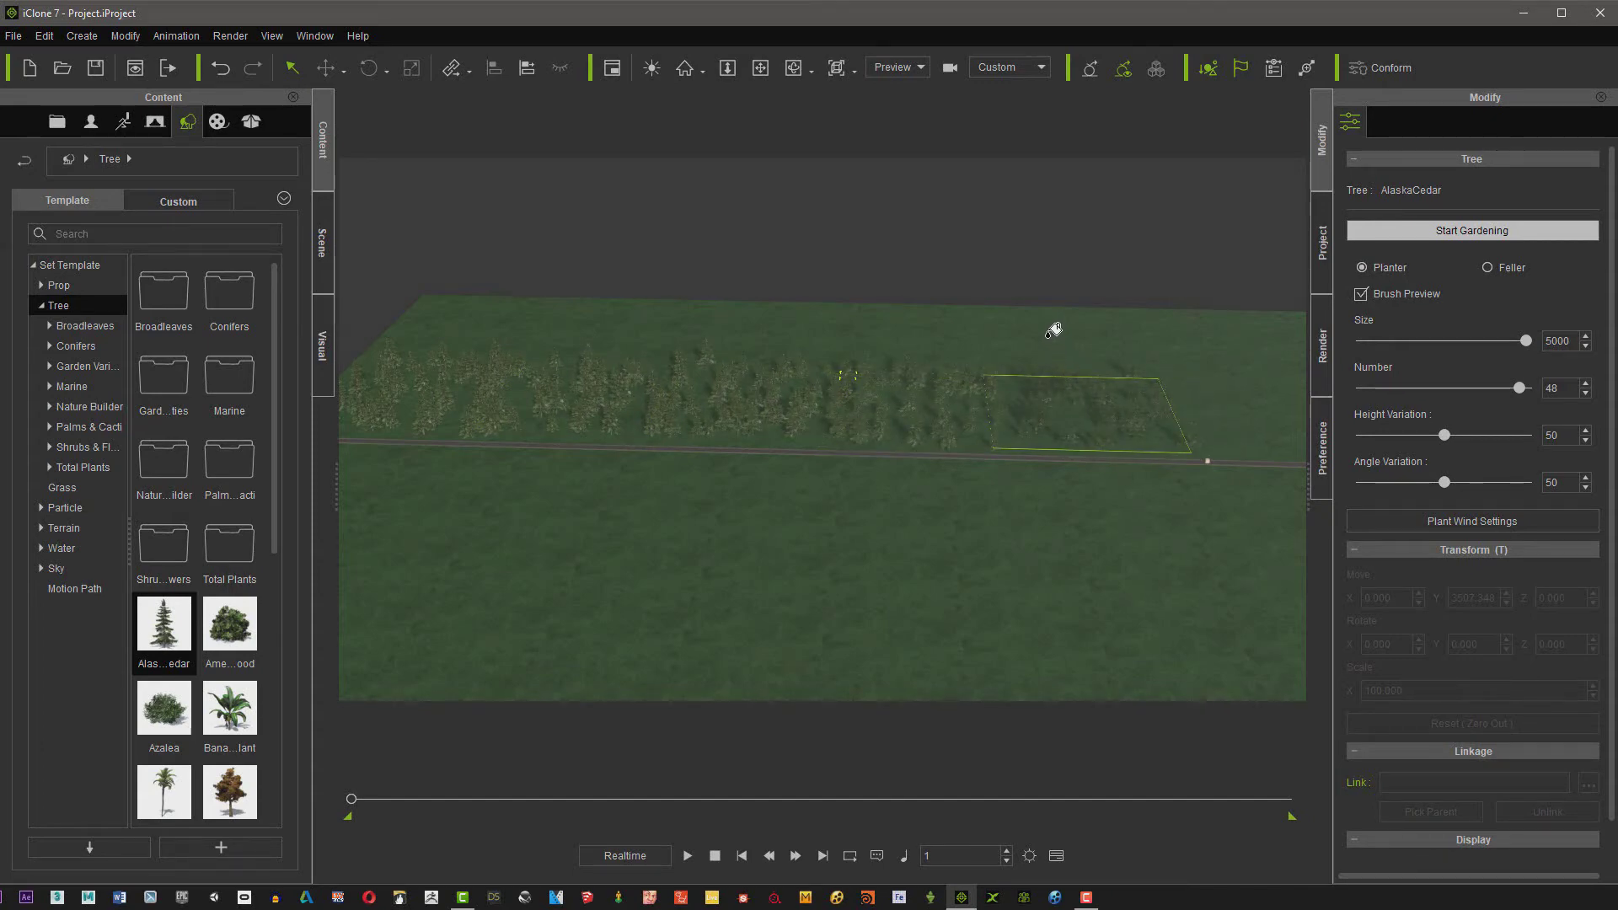
drag(1049, 335, 723, 318)
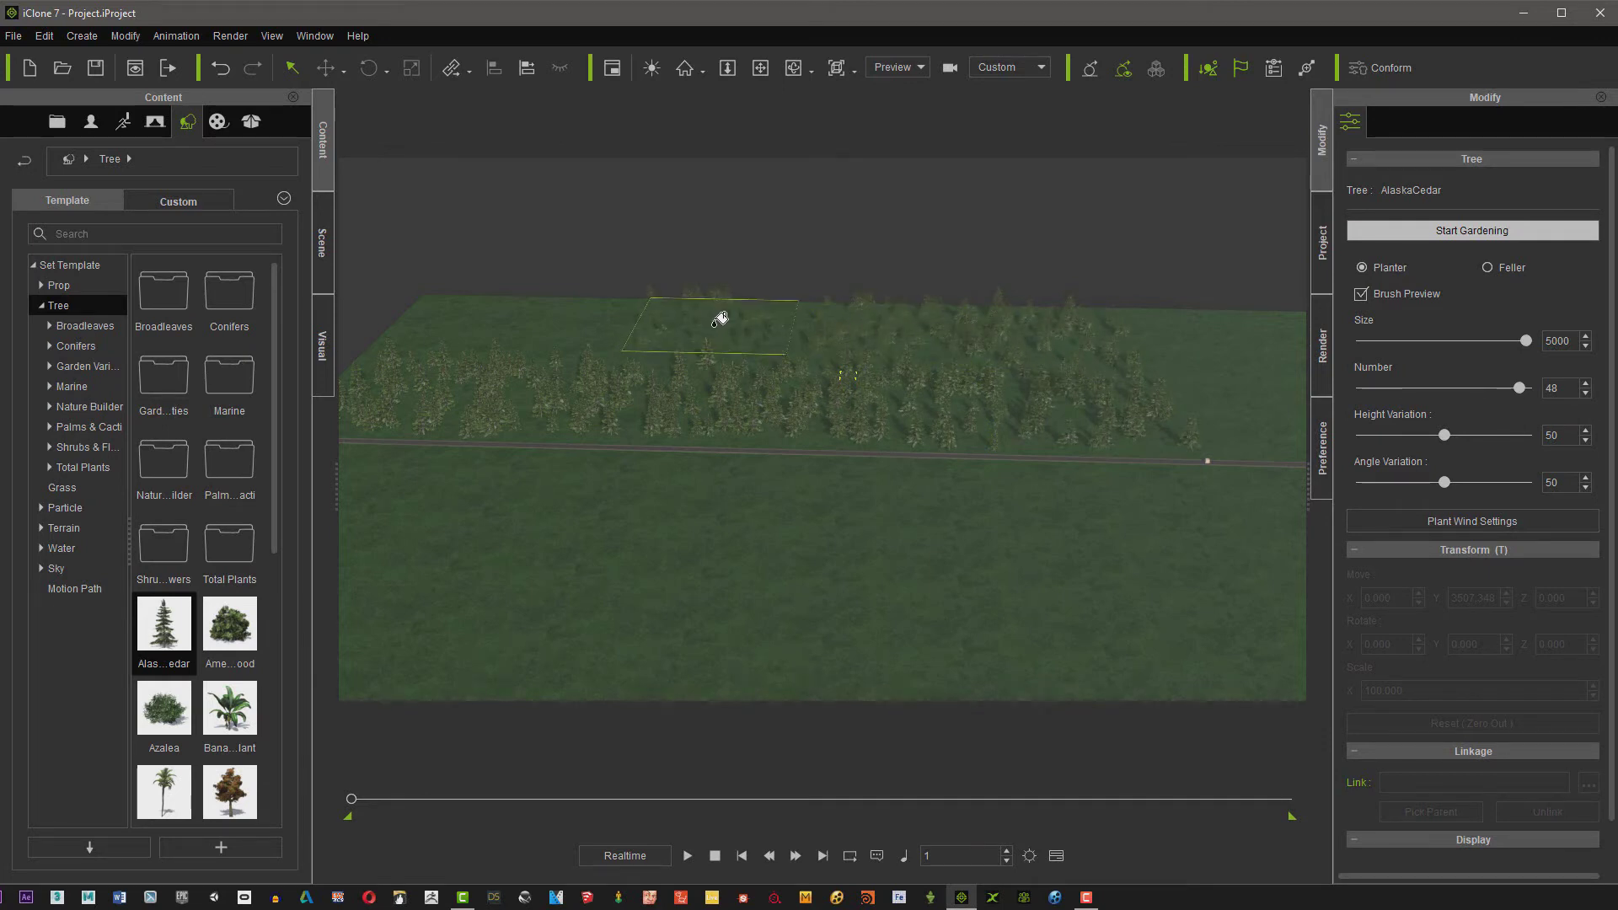
click(562, 317)
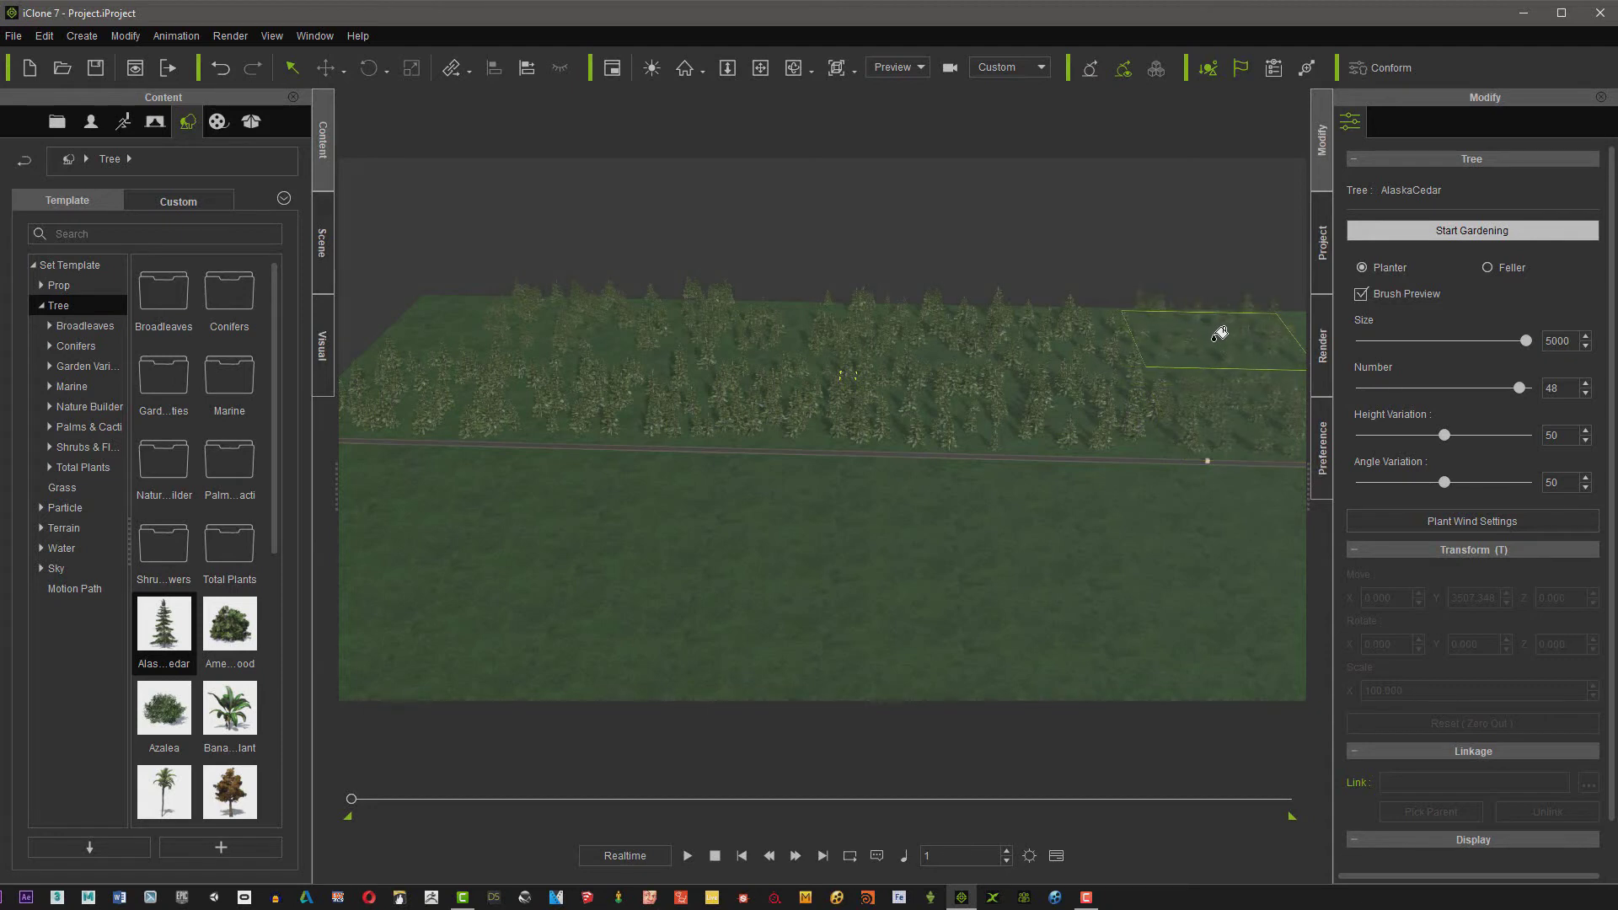
click(463, 318)
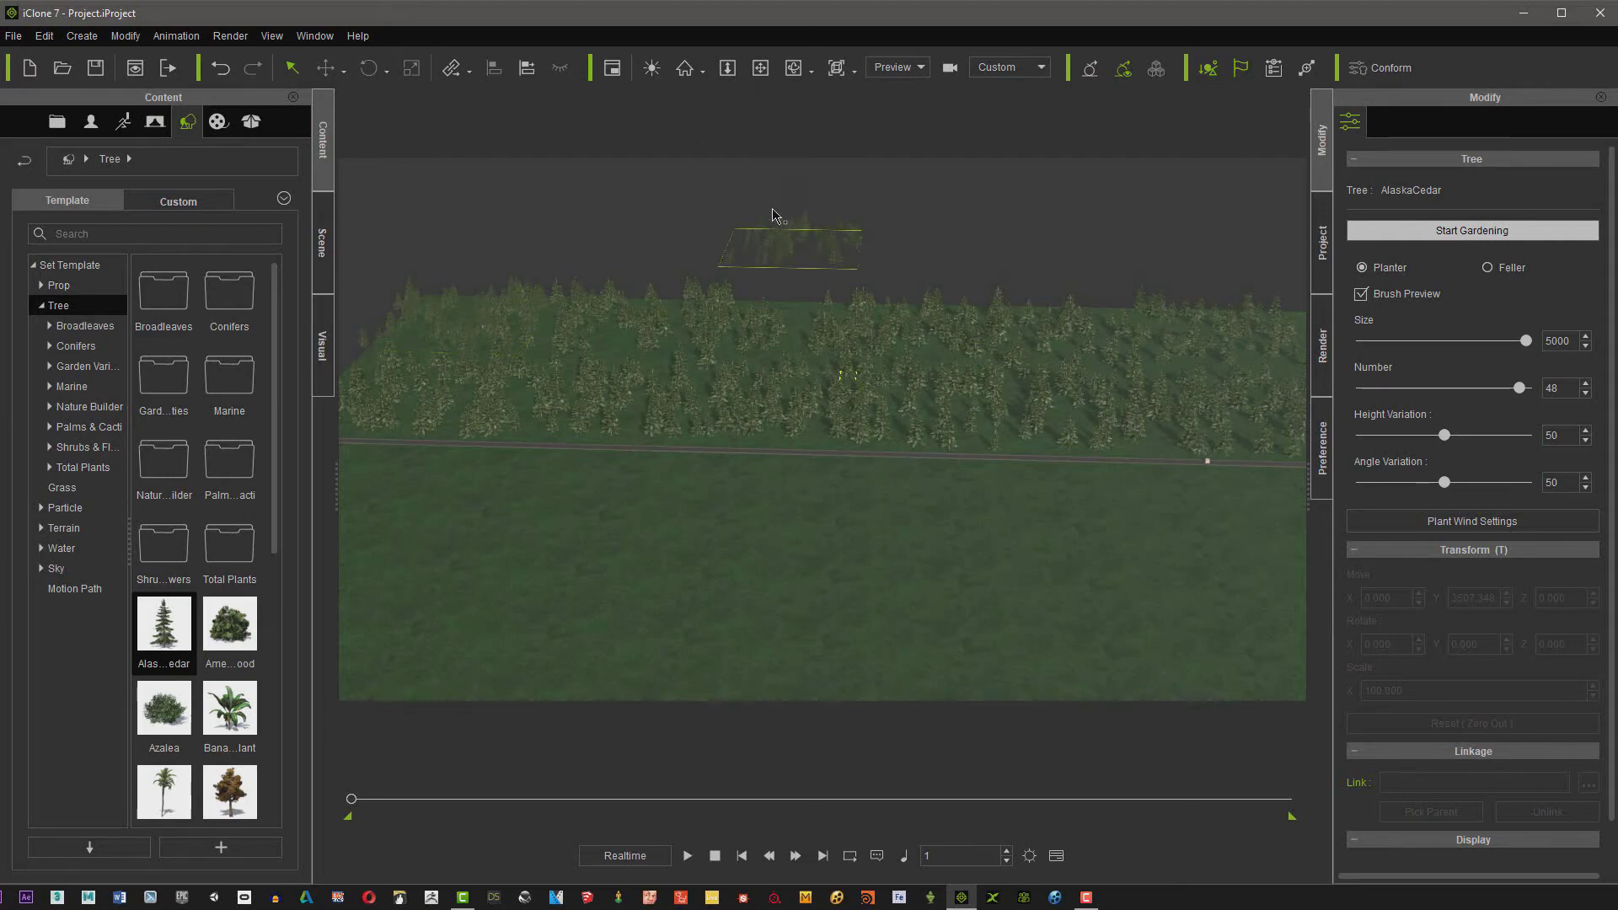
Switch to the Feller tool and pan across the planted forest
key(ctrl)
click(760, 67)
mouse_move(961, 203)
mouse_down()
mouse_move(908, 211)
mouse_move(926, 195)
mouse_move(953, 210)
mouse_move(914, 209)
mouse_move(930, 211)
mouse_up()
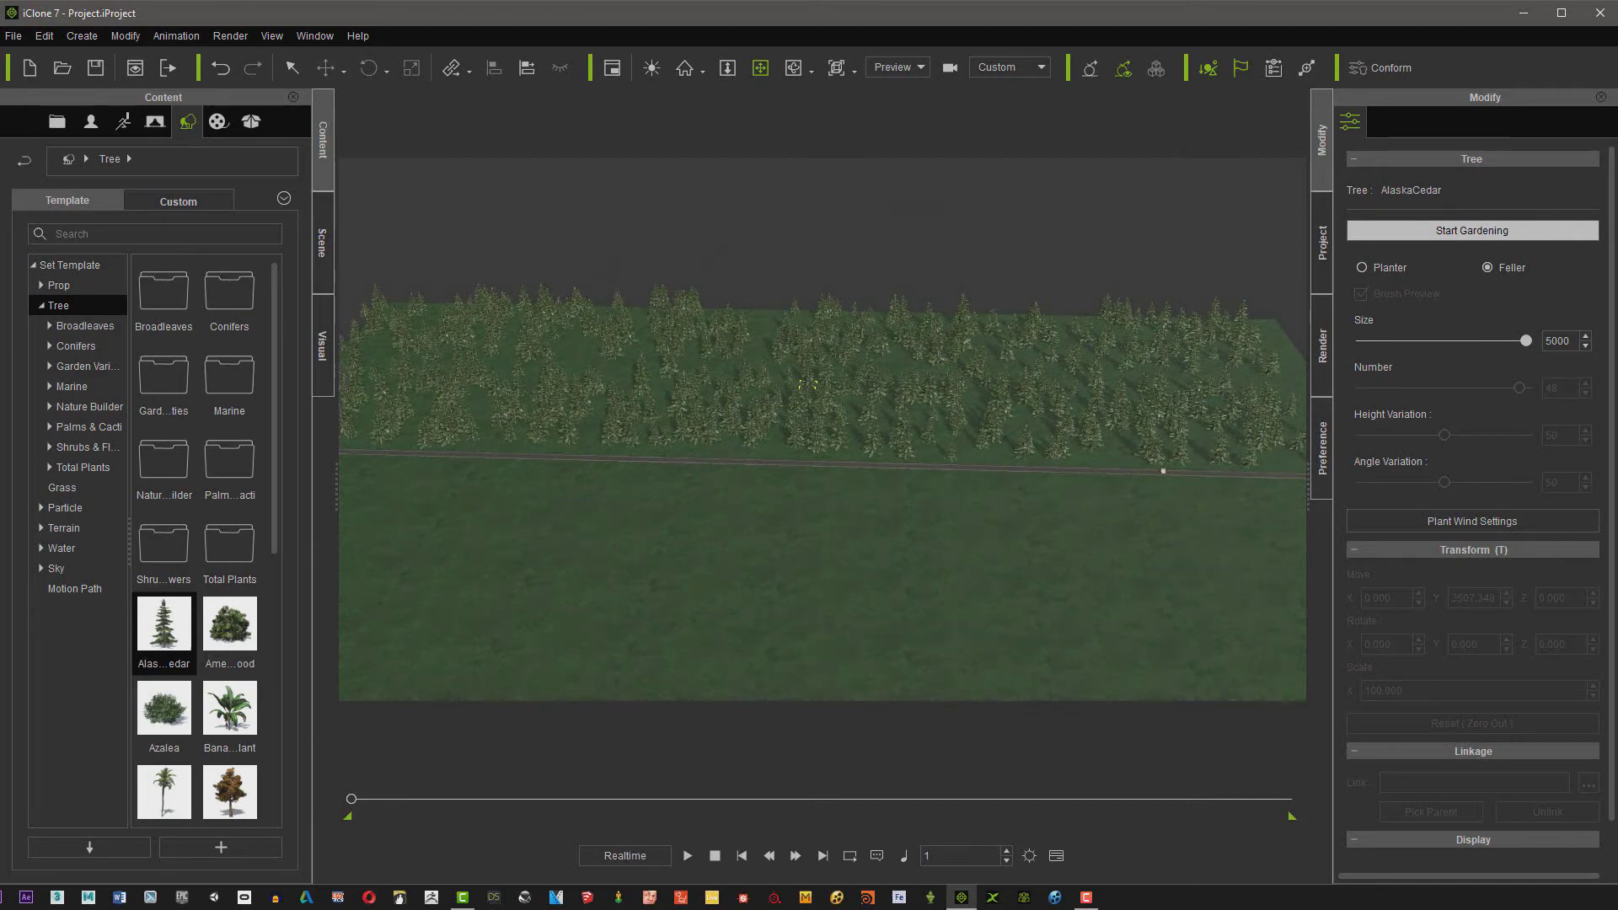
click(868, 351)
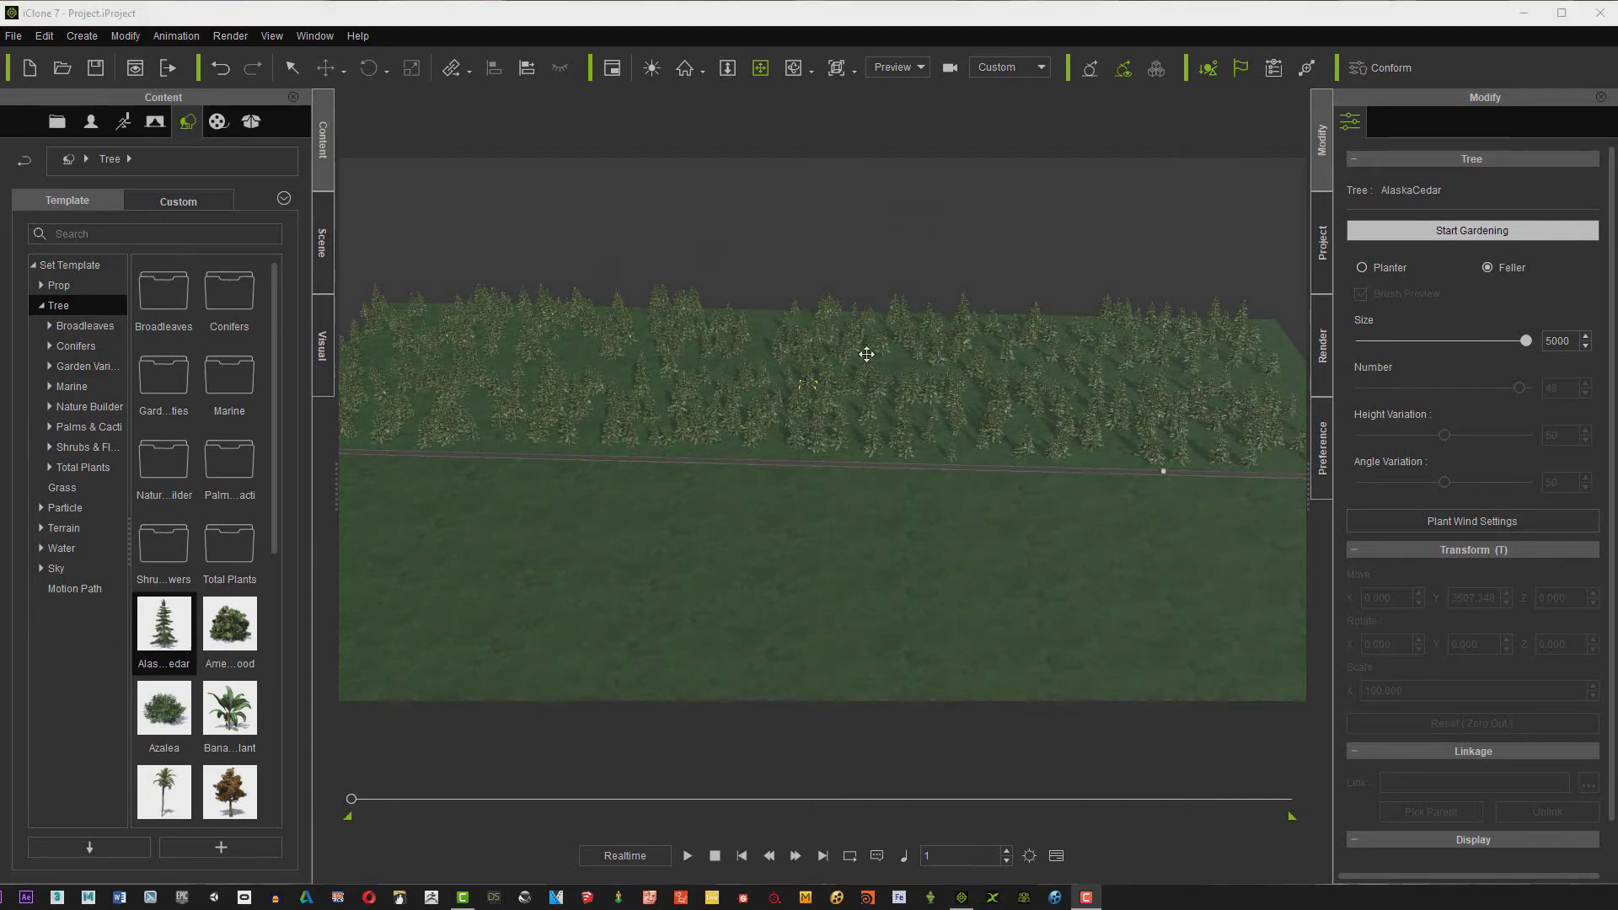
Create a new camera, then select the Dummy box and frame it in view
click(77, 36)
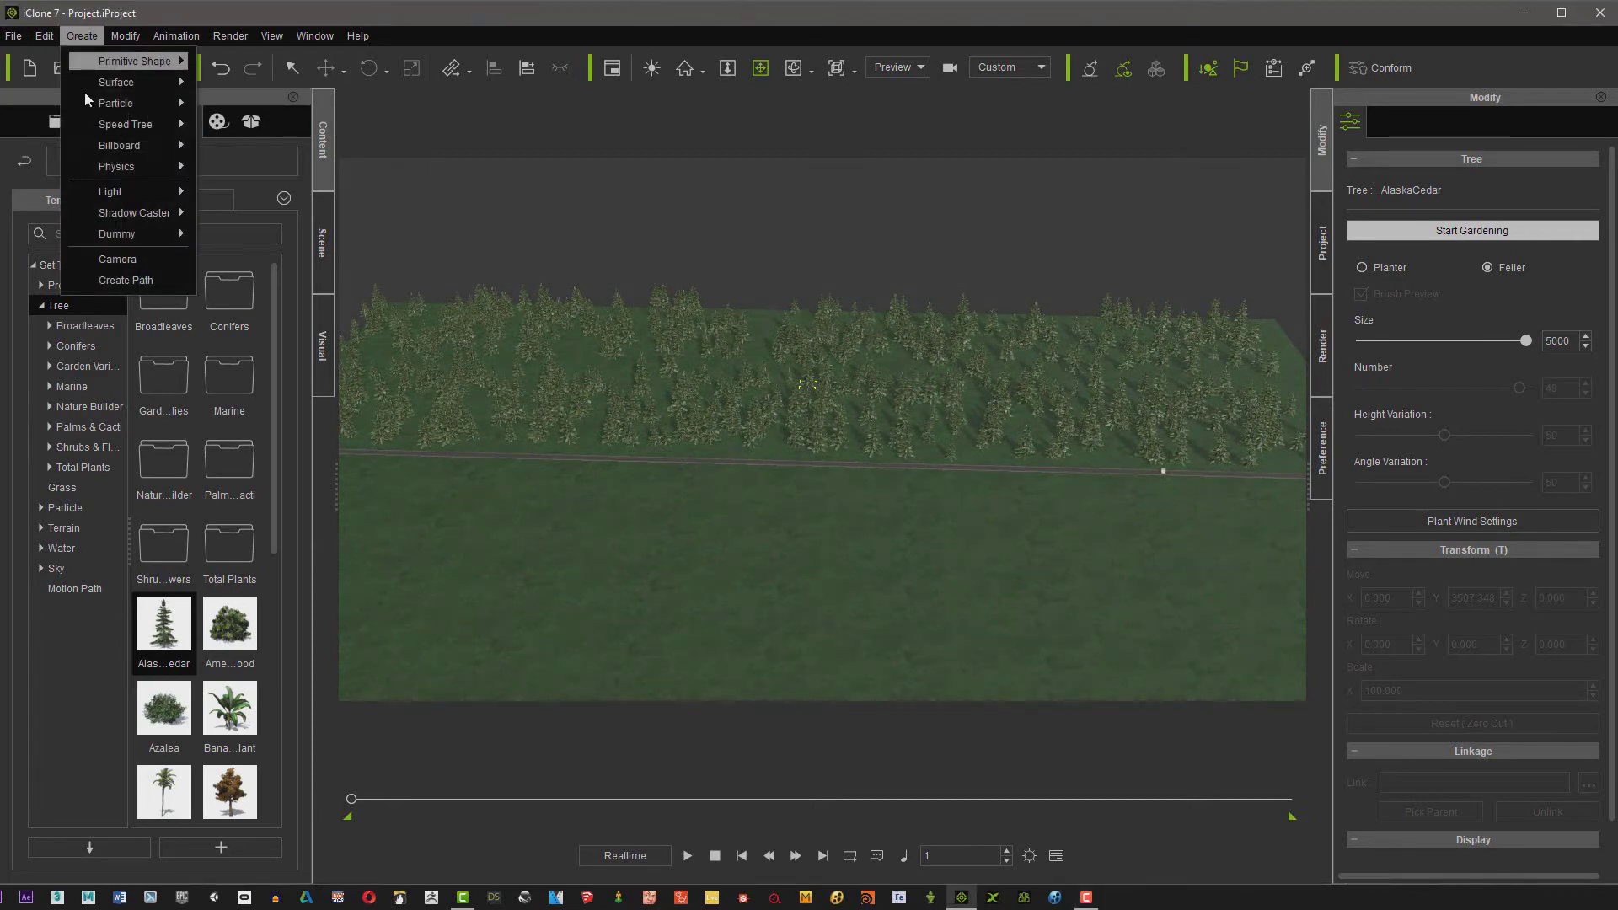
click(132, 261)
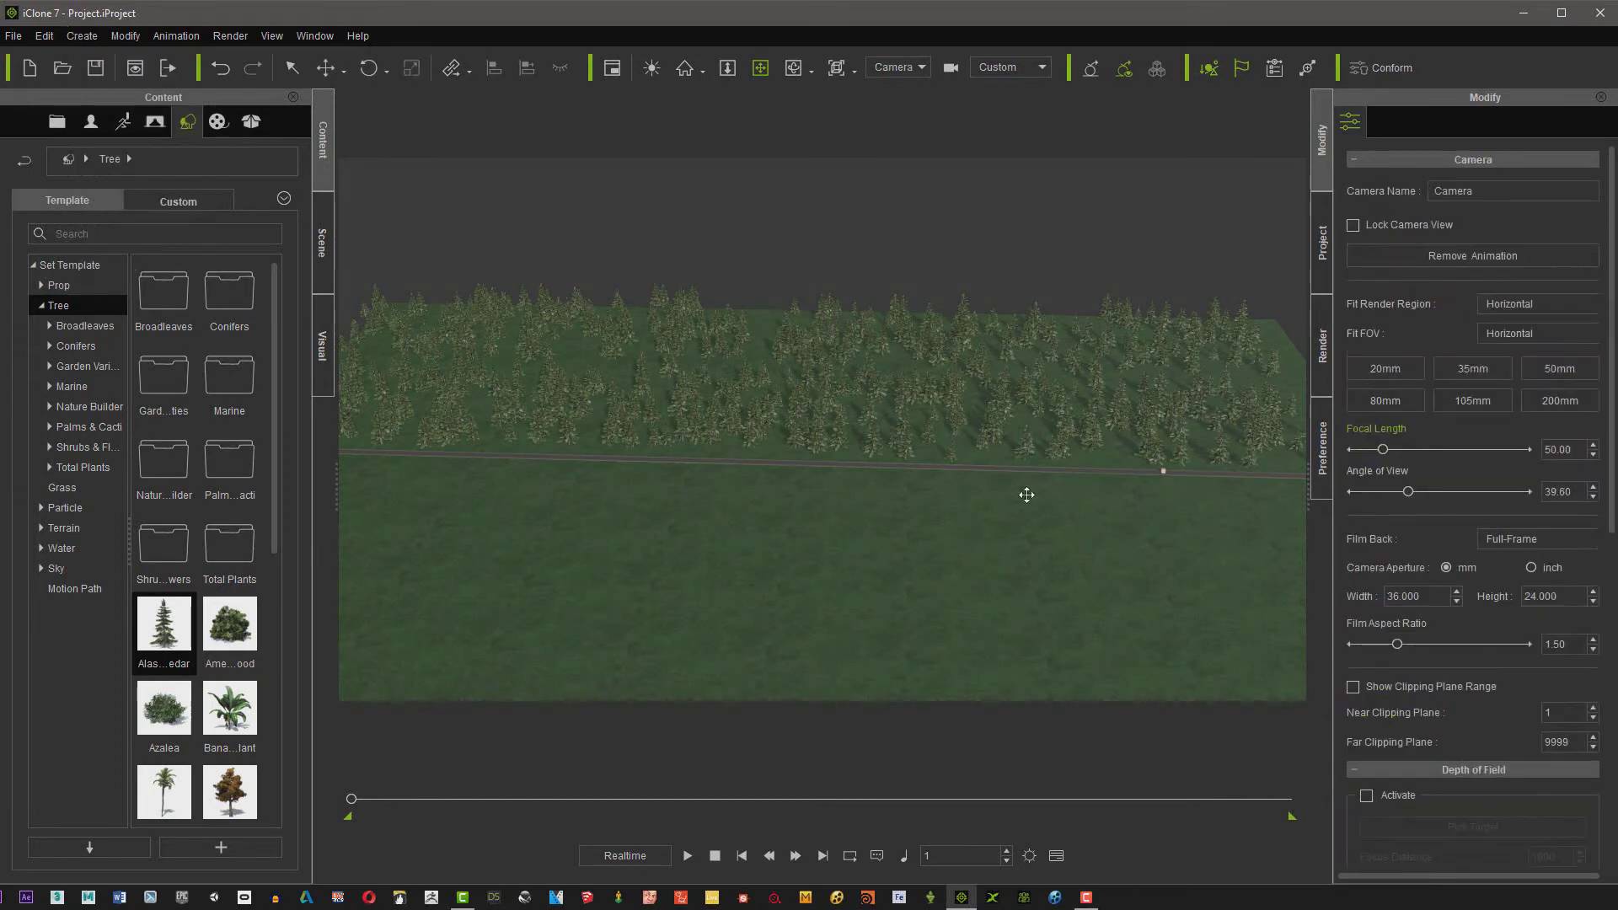
click(1164, 470)
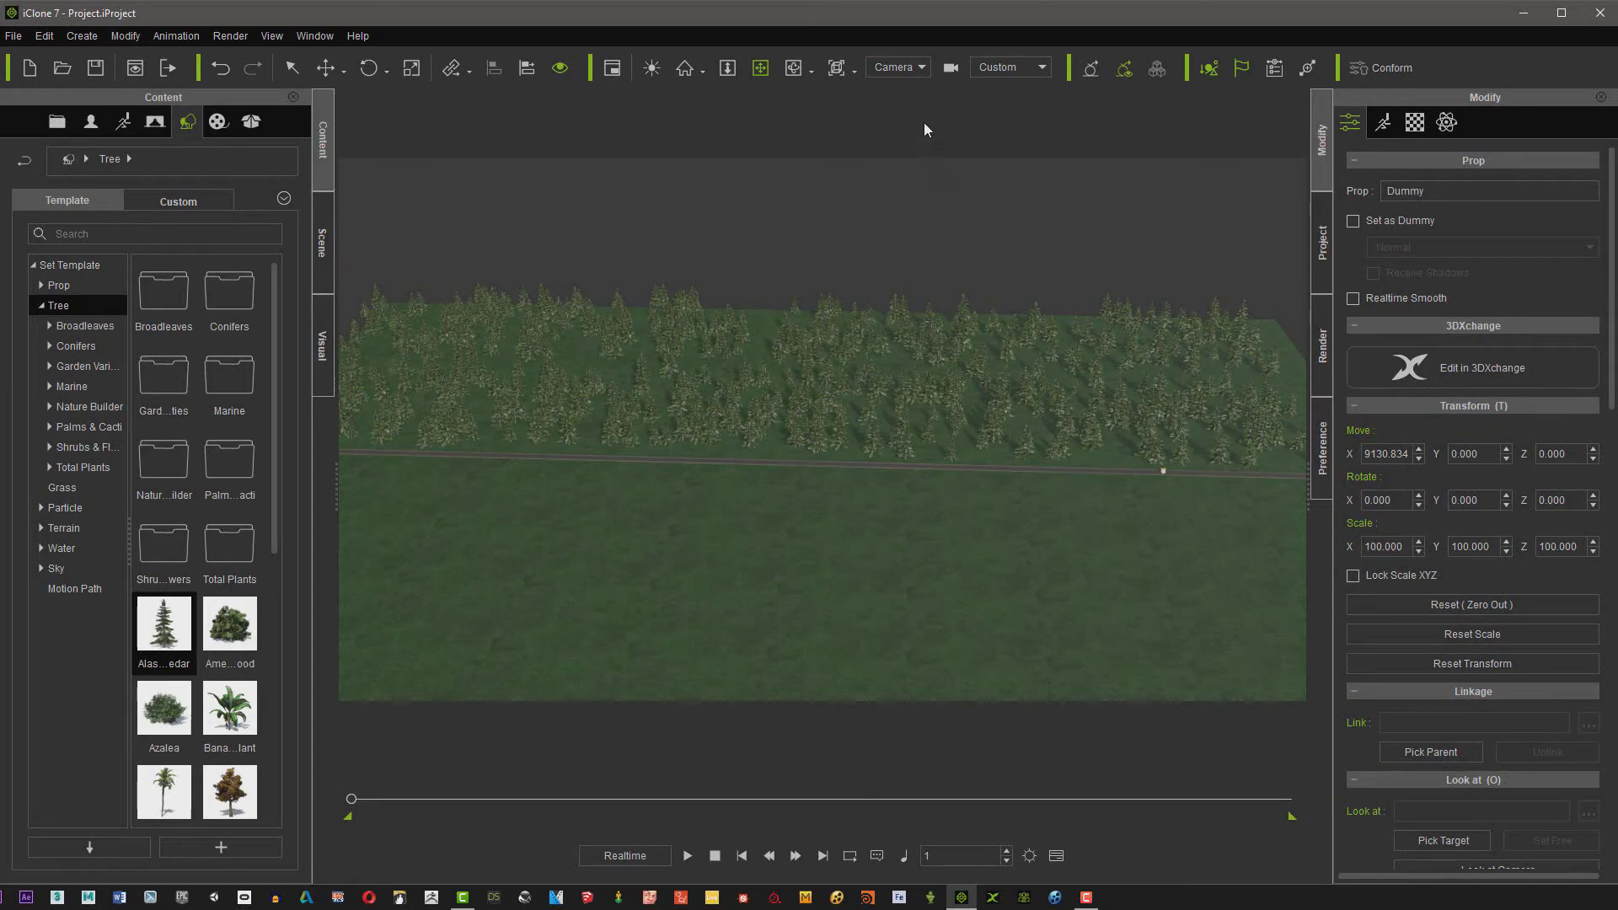
click(685, 68)
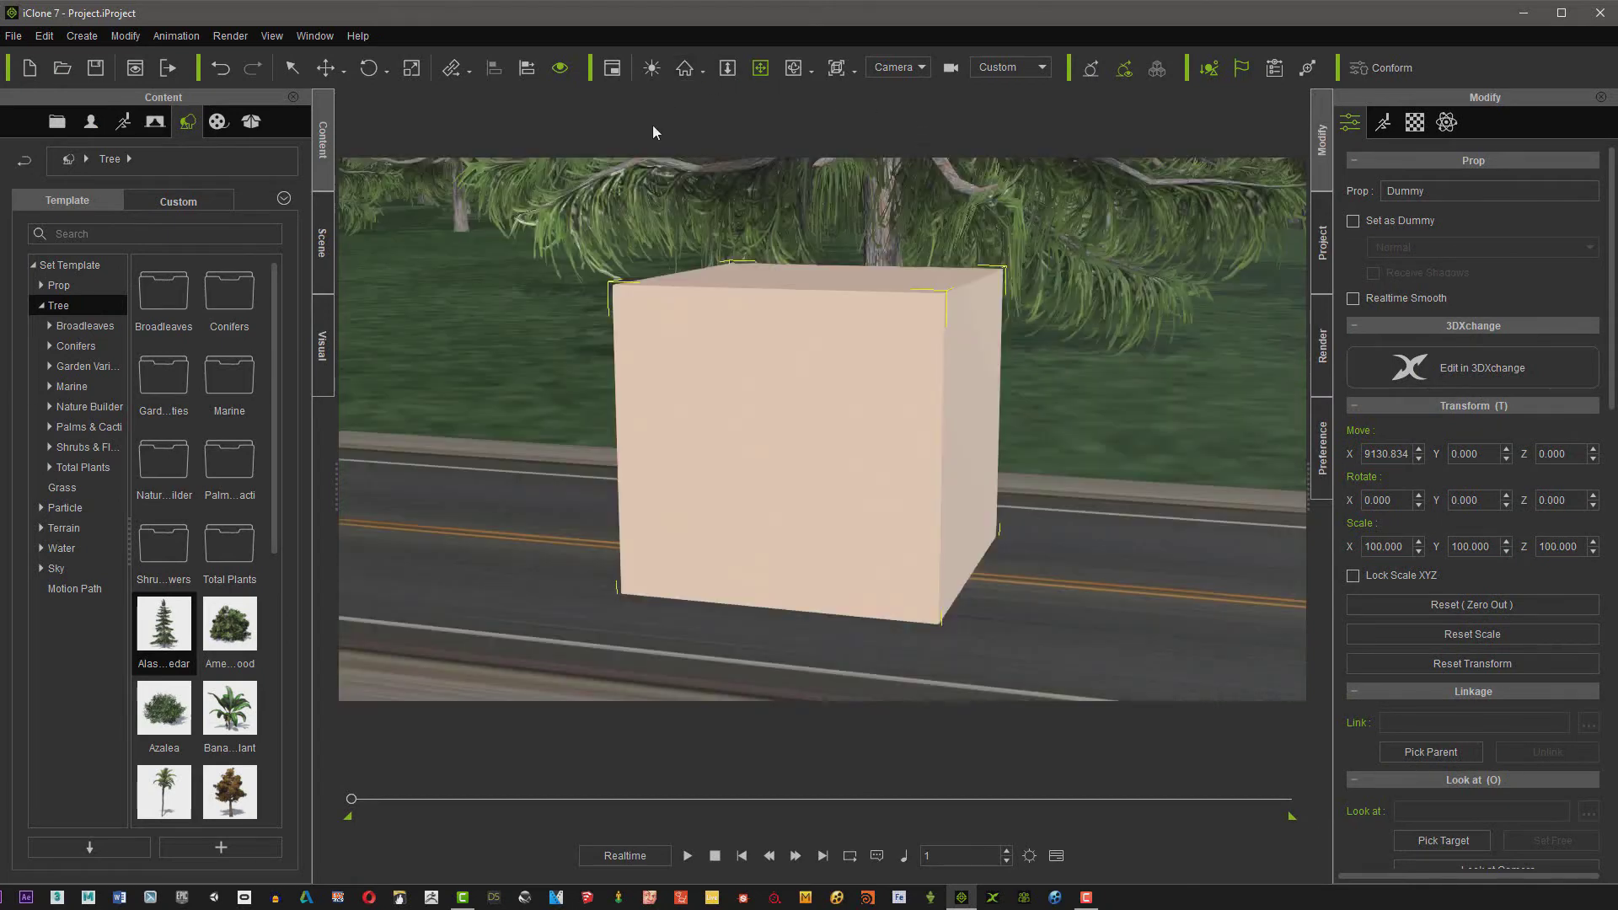
click(794, 71)
drag(788, 362, 867, 367)
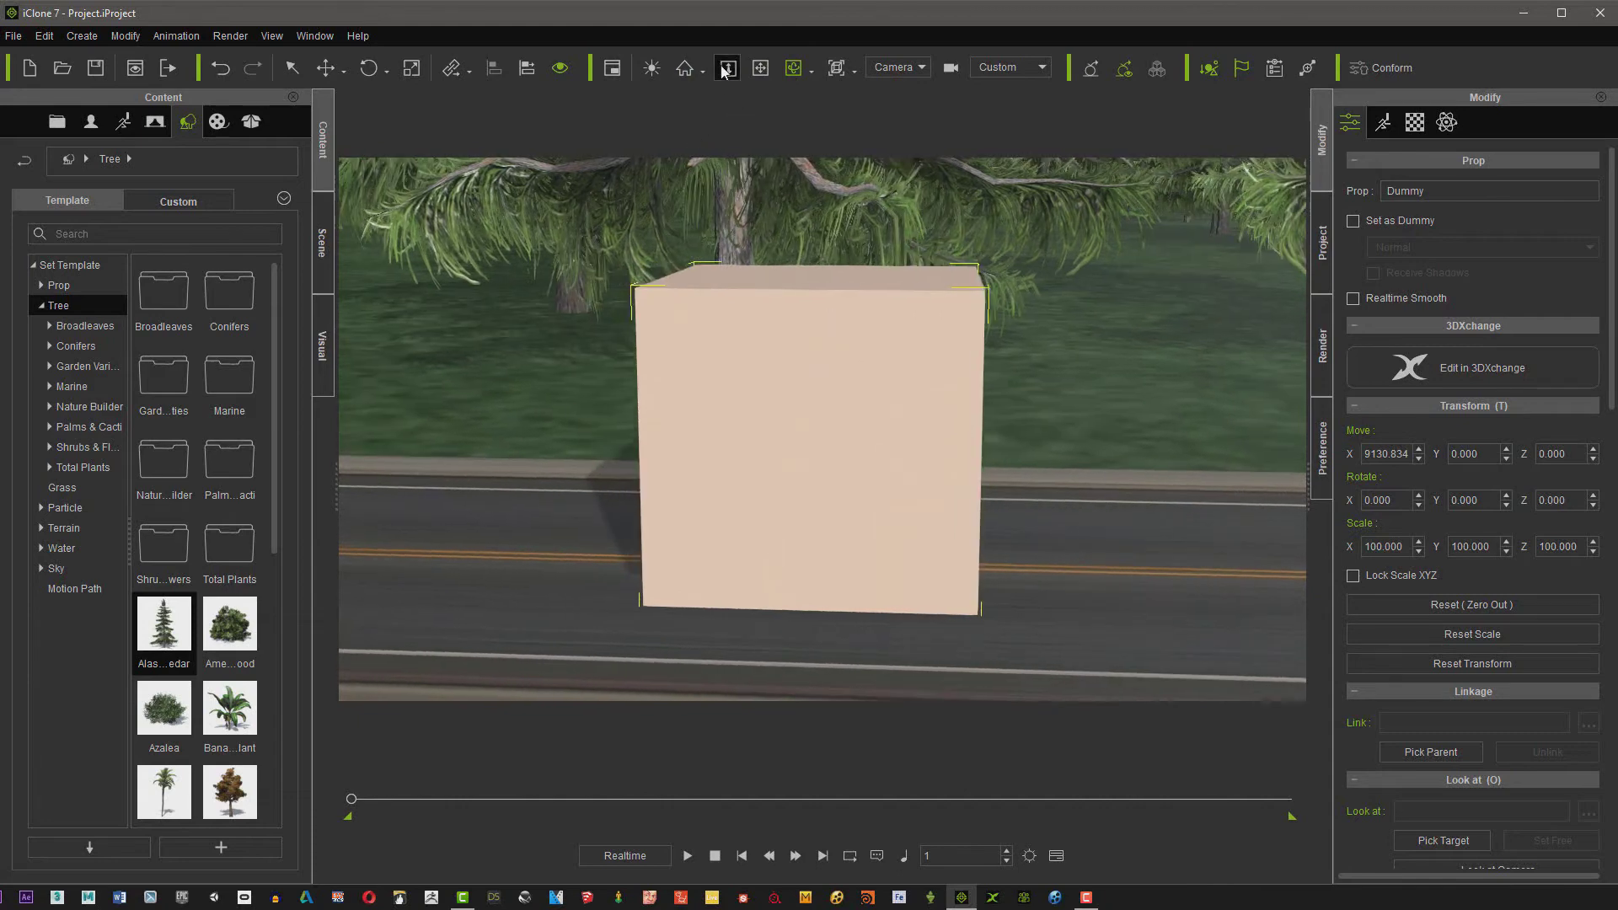
click(726, 67)
mouse_move(791, 306)
mouse_down()
mouse_move(816, 400)
mouse_move(843, 393)
mouse_up()
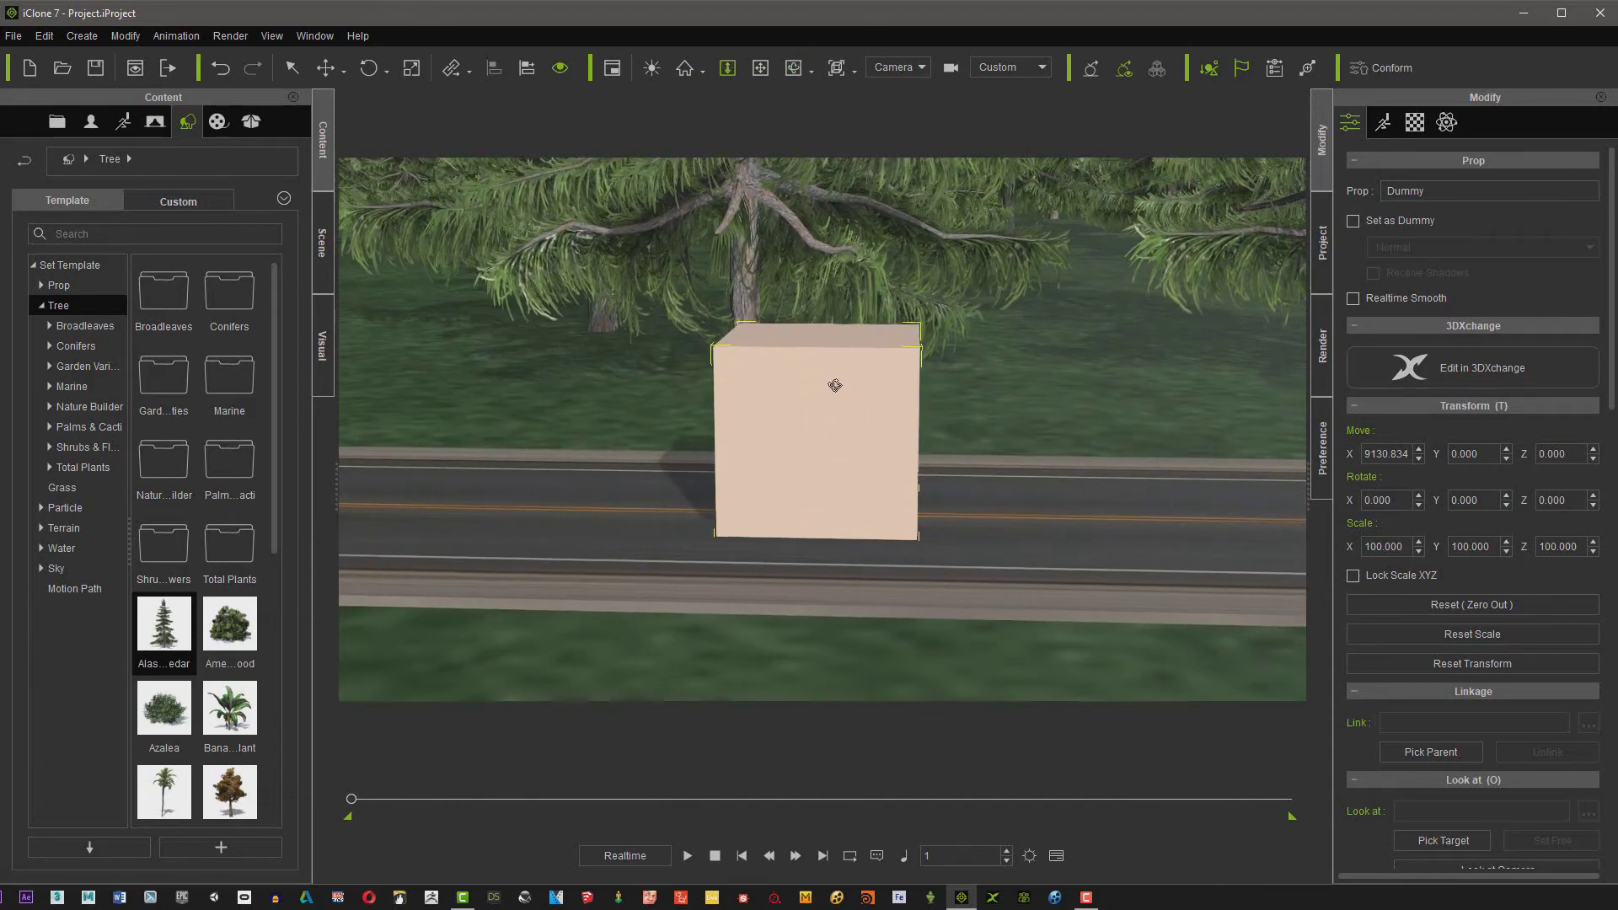
Tick Set as Dummy for the box and reframe the view around it
click(1354, 222)
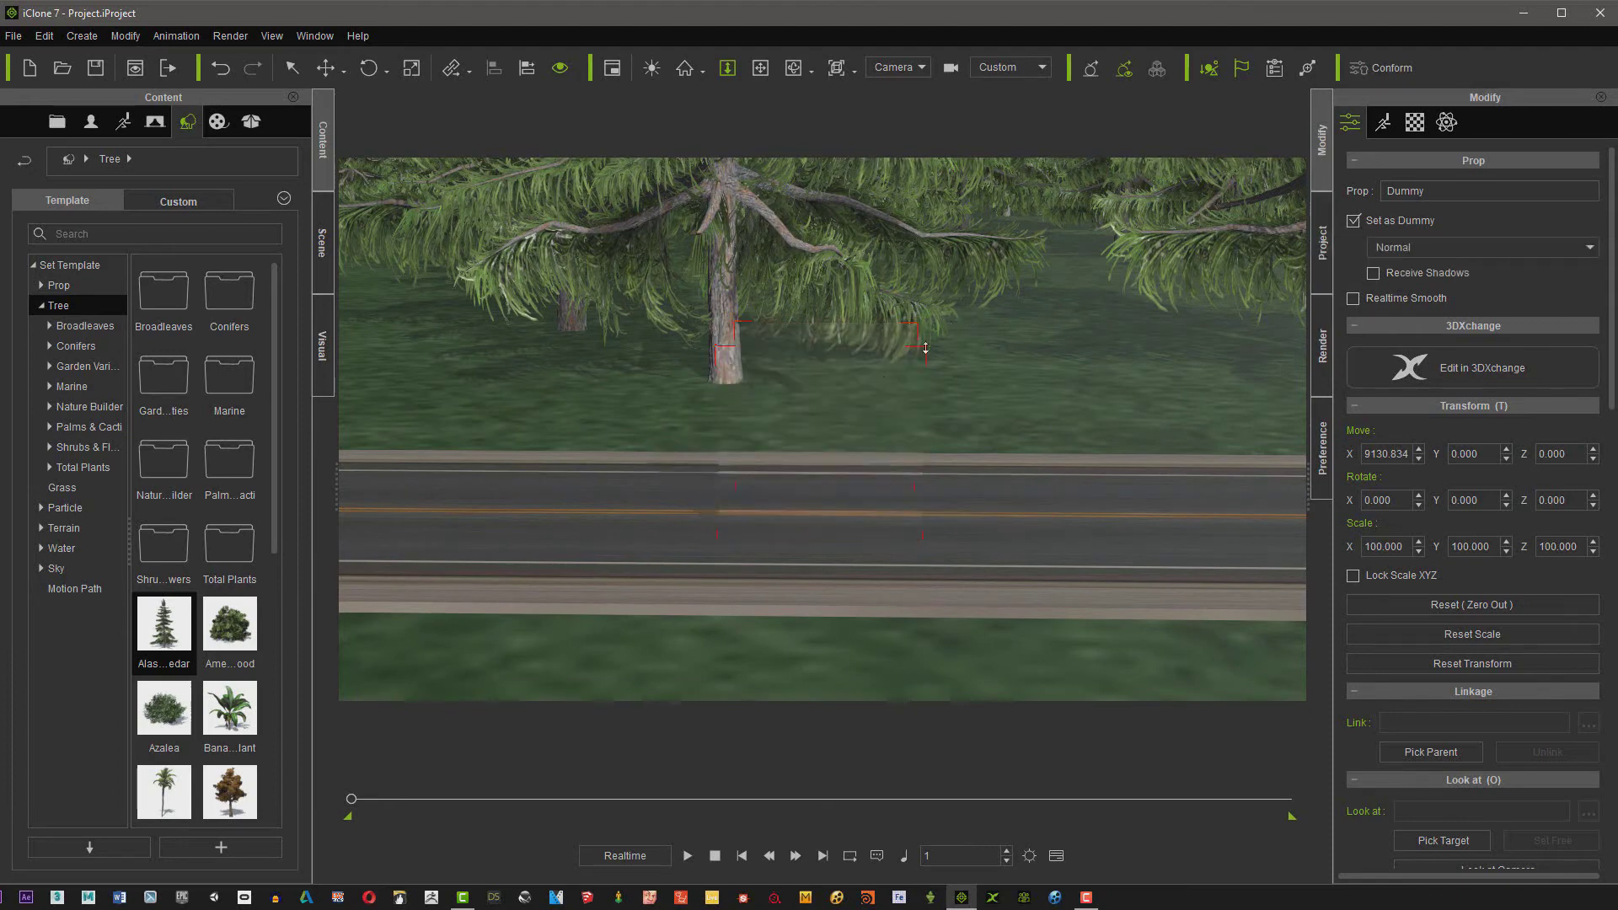
drag(815, 406, 824, 456)
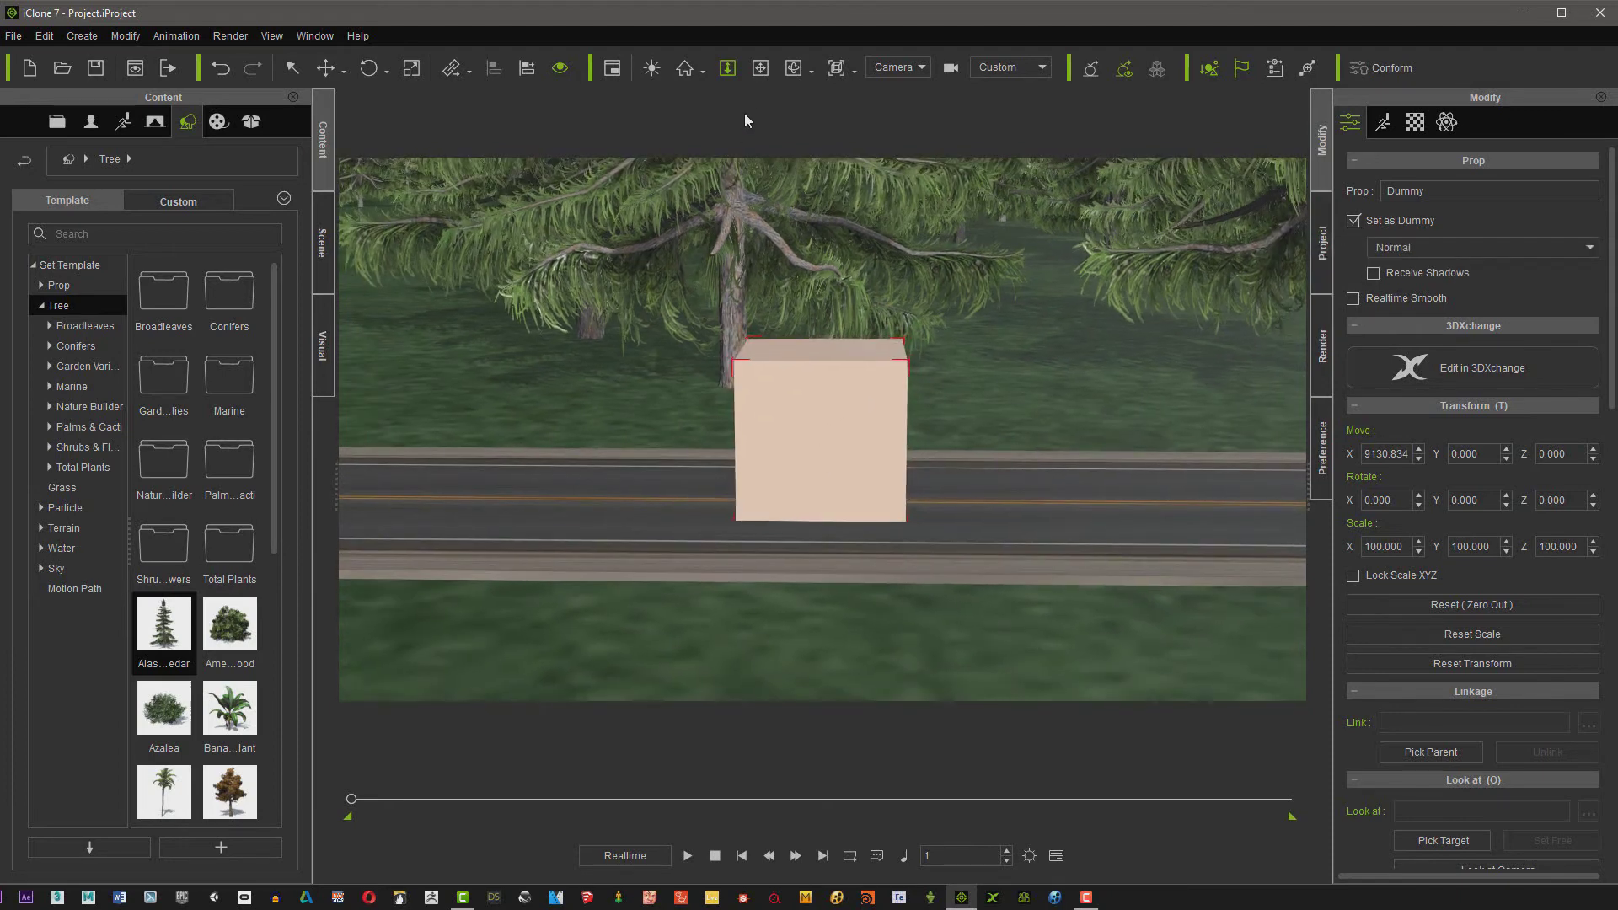
click(759, 67)
drag(798, 209, 796, 253)
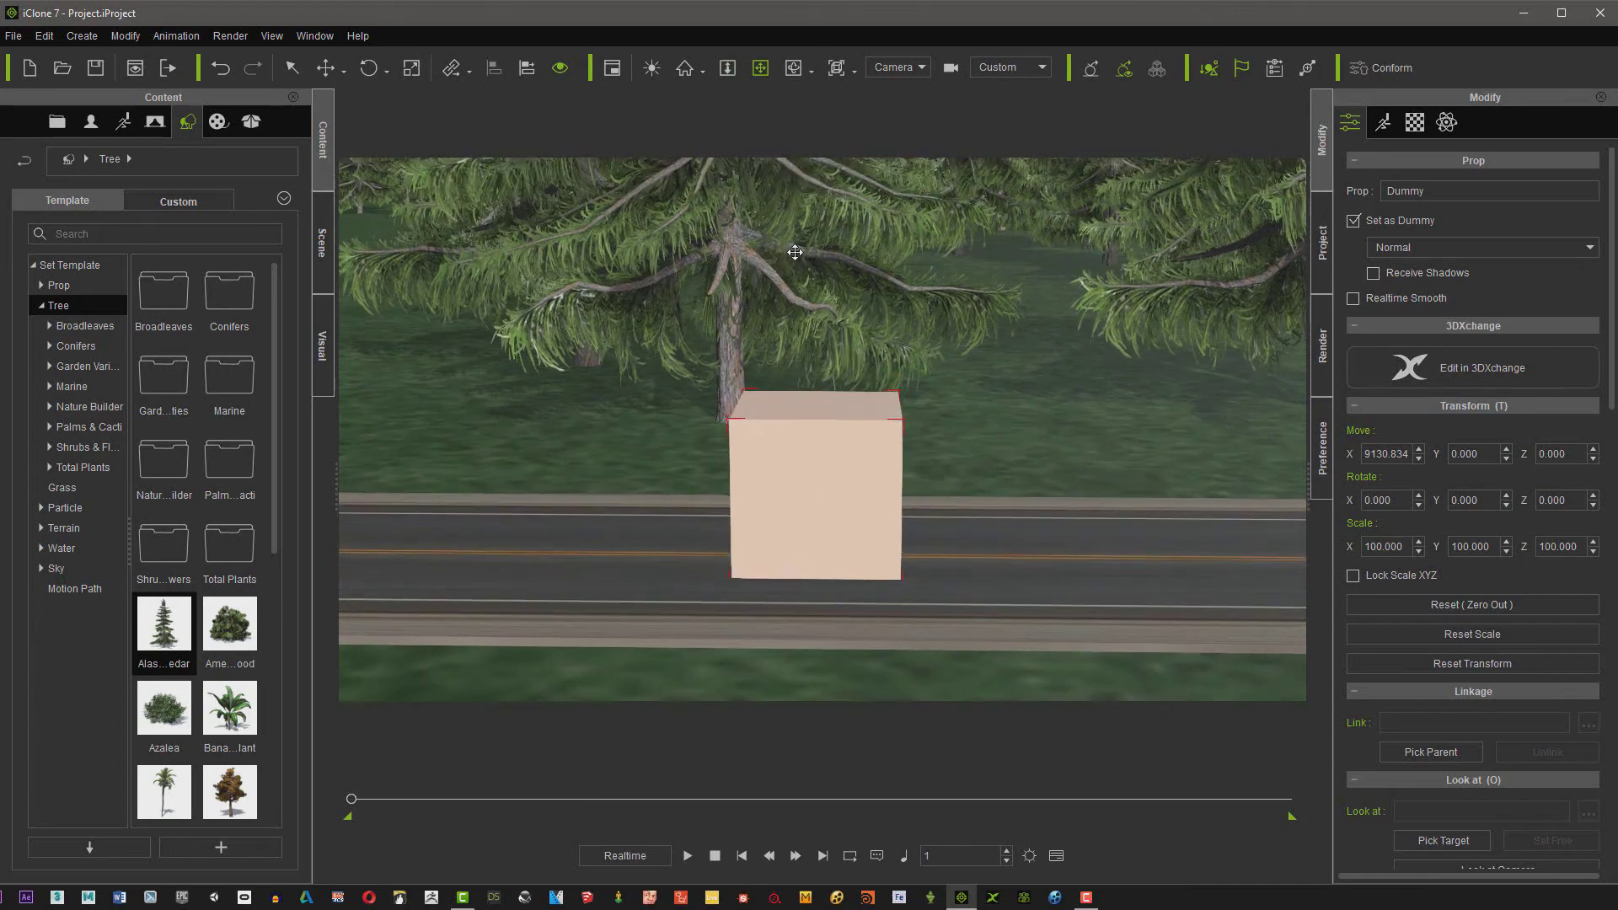
drag(880, 333, 1152, 239)
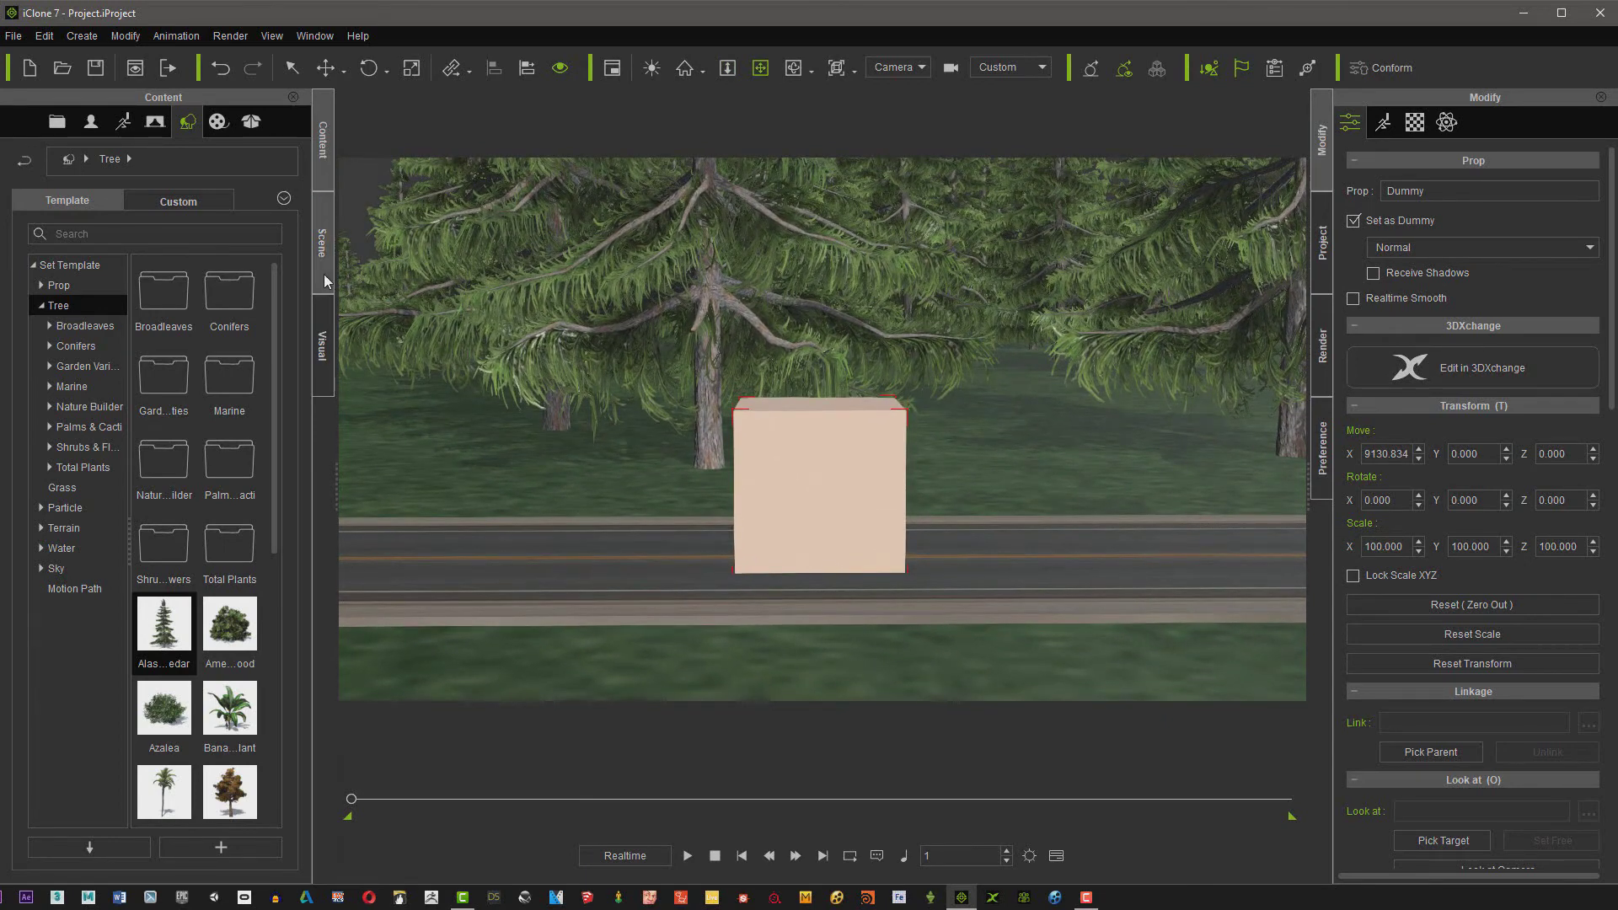
Make the Dummy box the scene camera's parent, then test with a brief play and stop
click(323, 275)
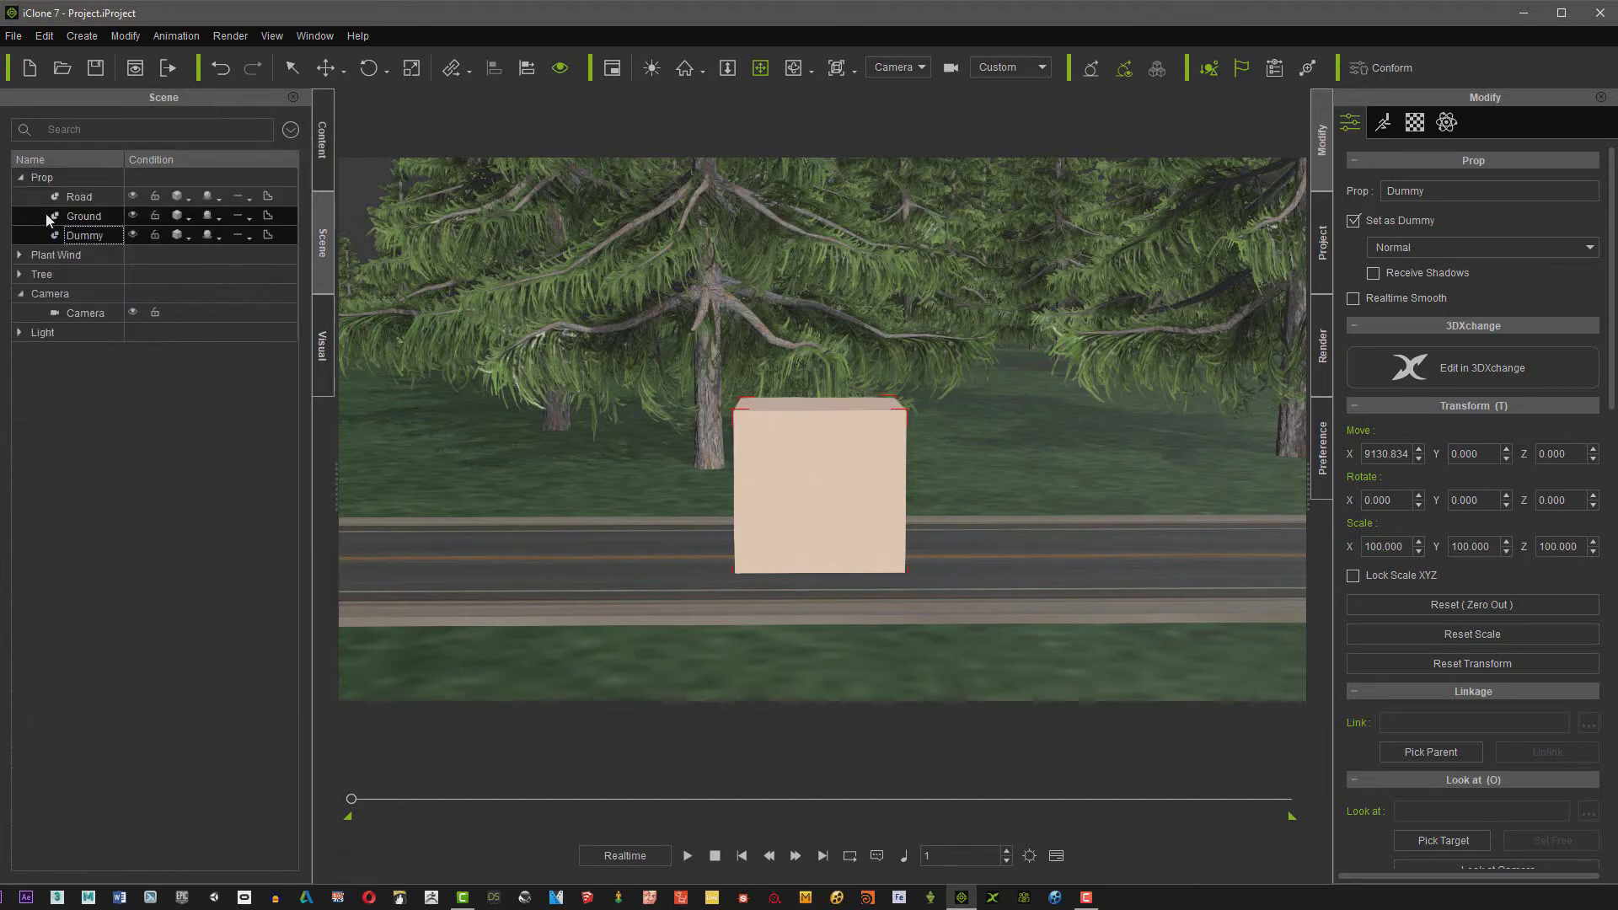
click(81, 312)
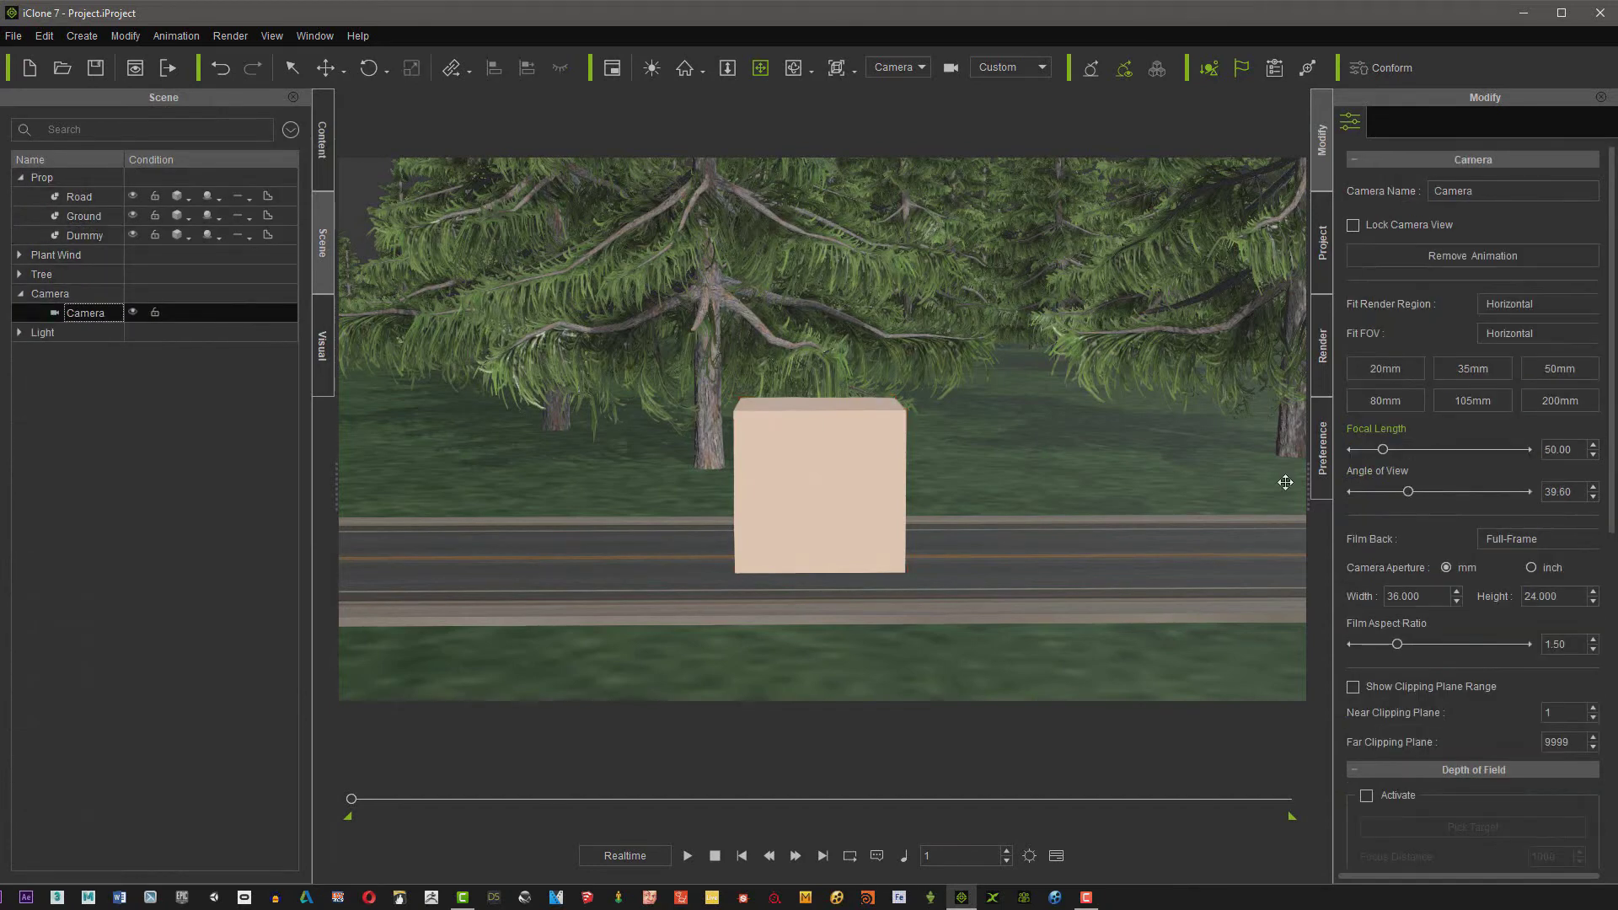
drag(1613, 483, 1613, 797)
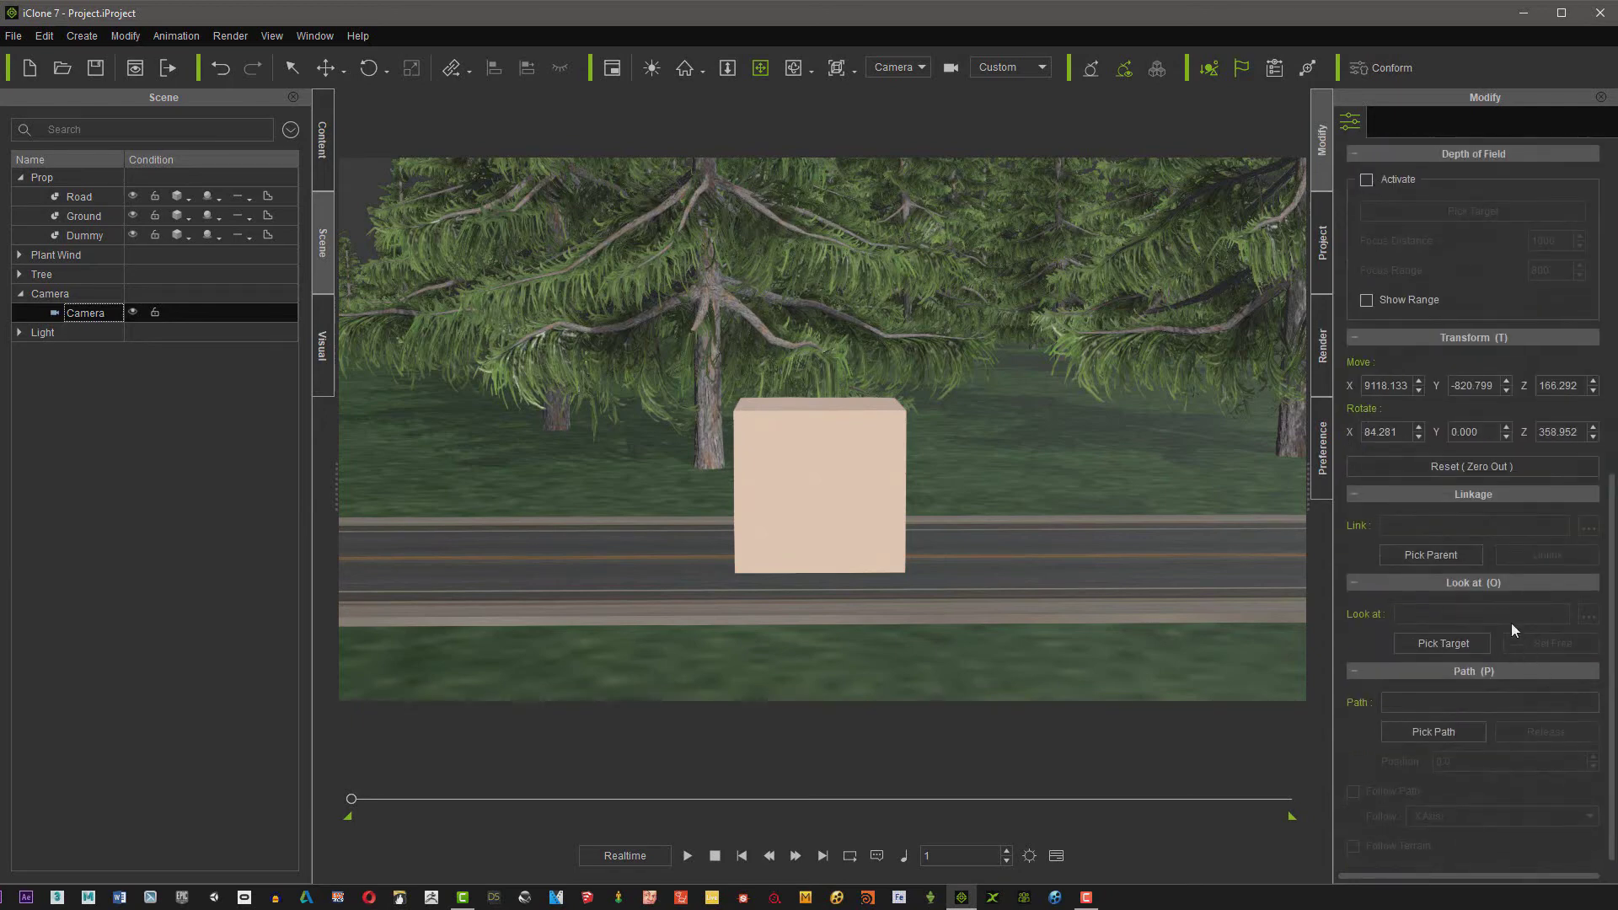
click(1426, 555)
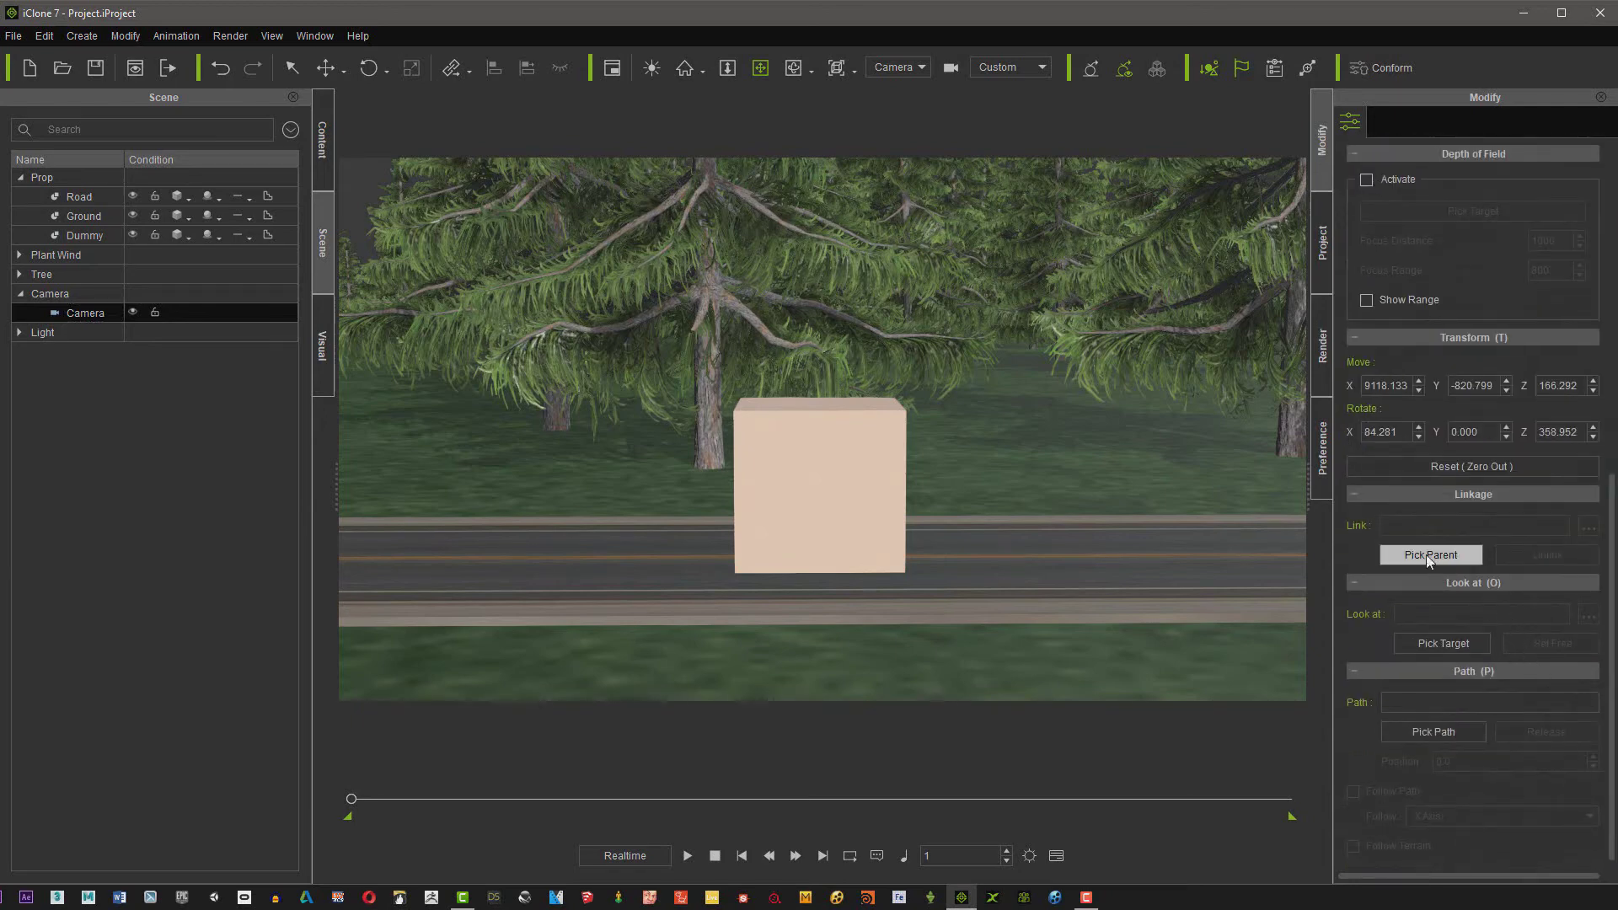
click(813, 531)
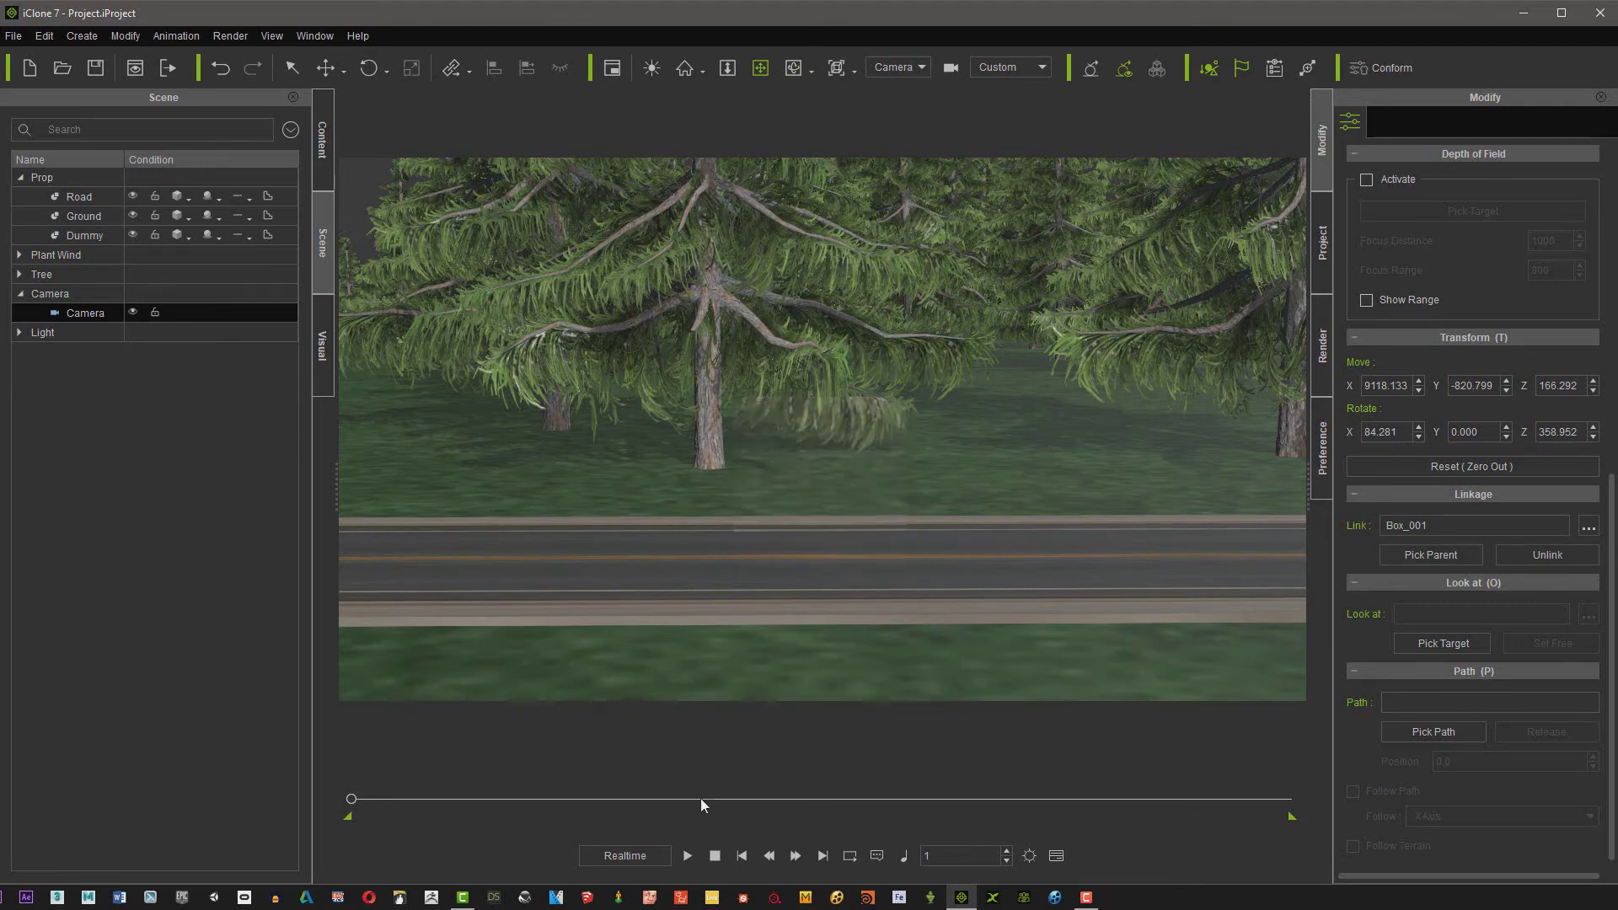
click(687, 856)
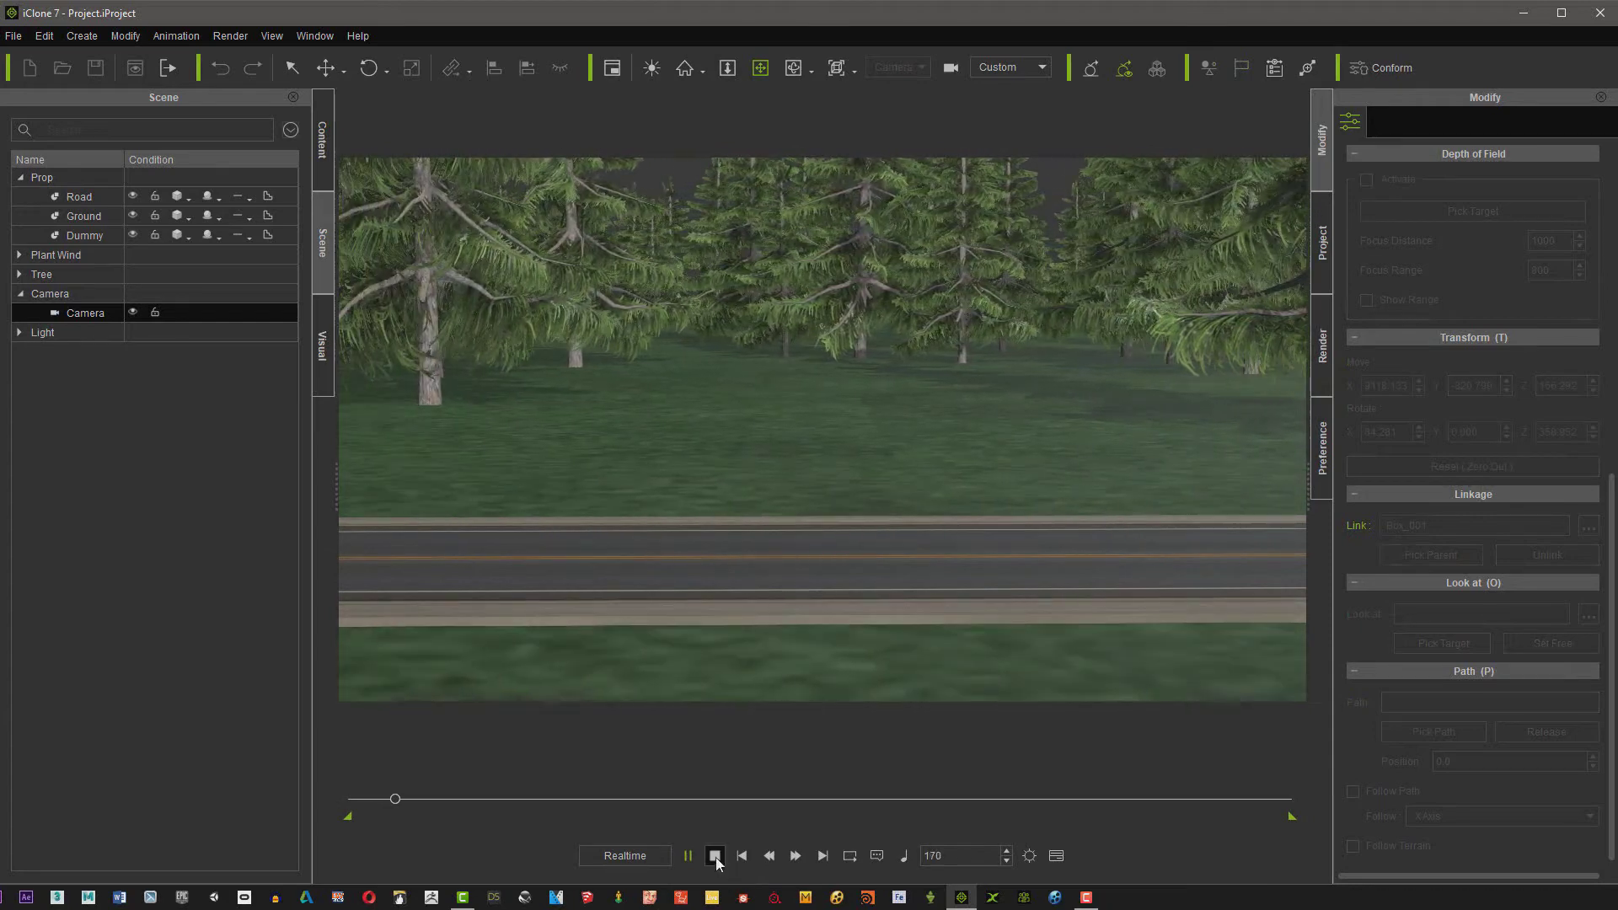
click(715, 855)
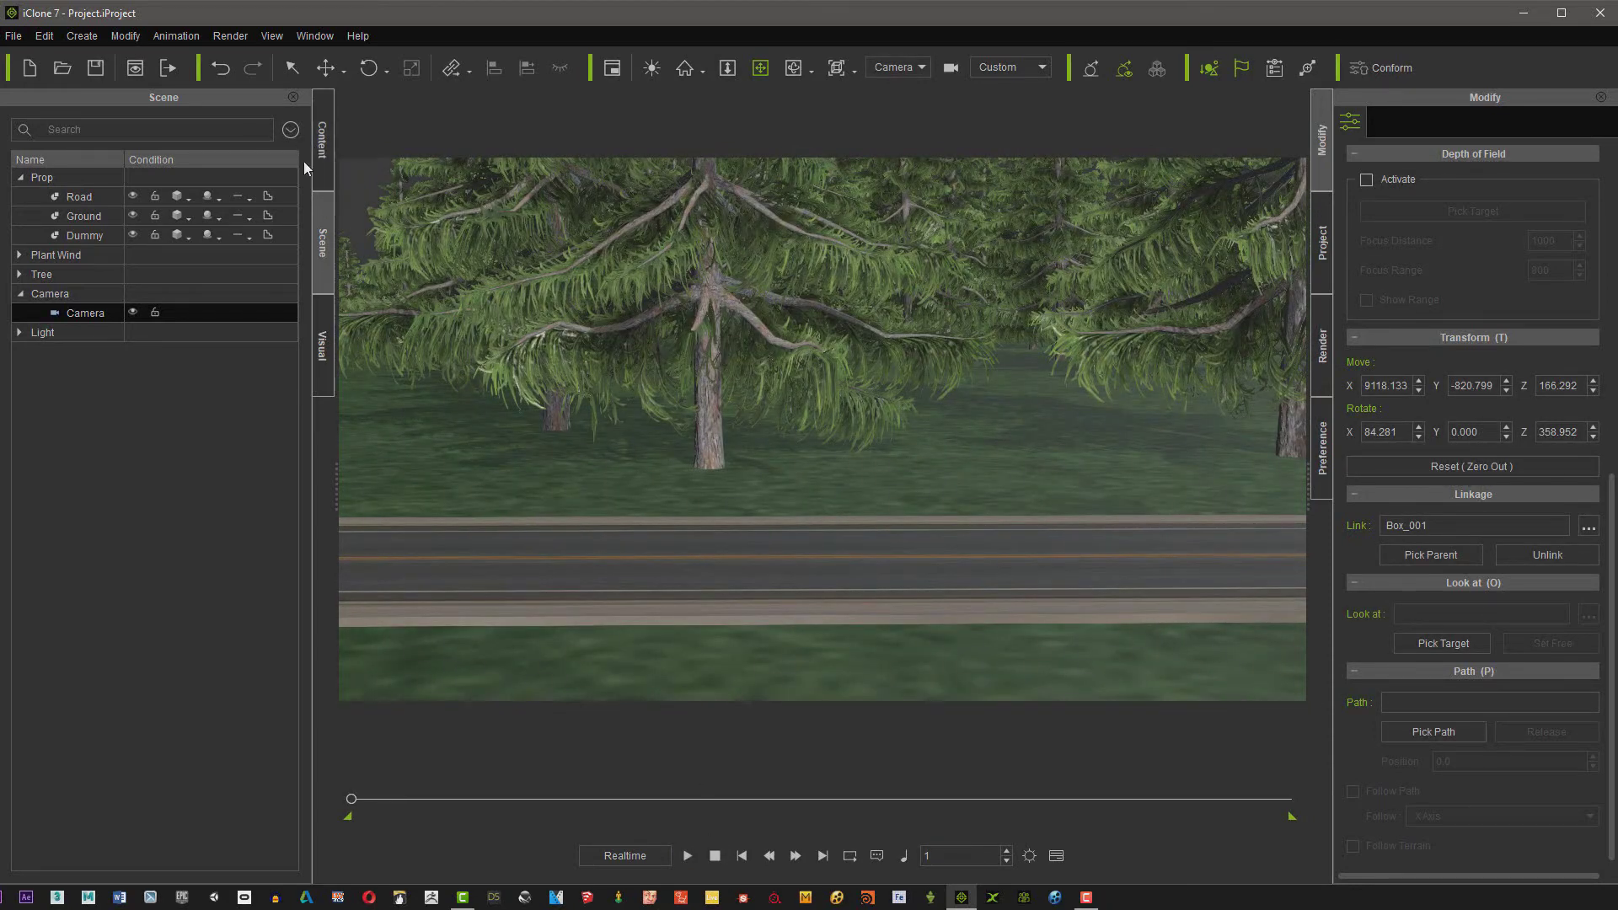
Apply the Sky_01 template from the Sky folder and commit its Z position of -3000
click(317, 162)
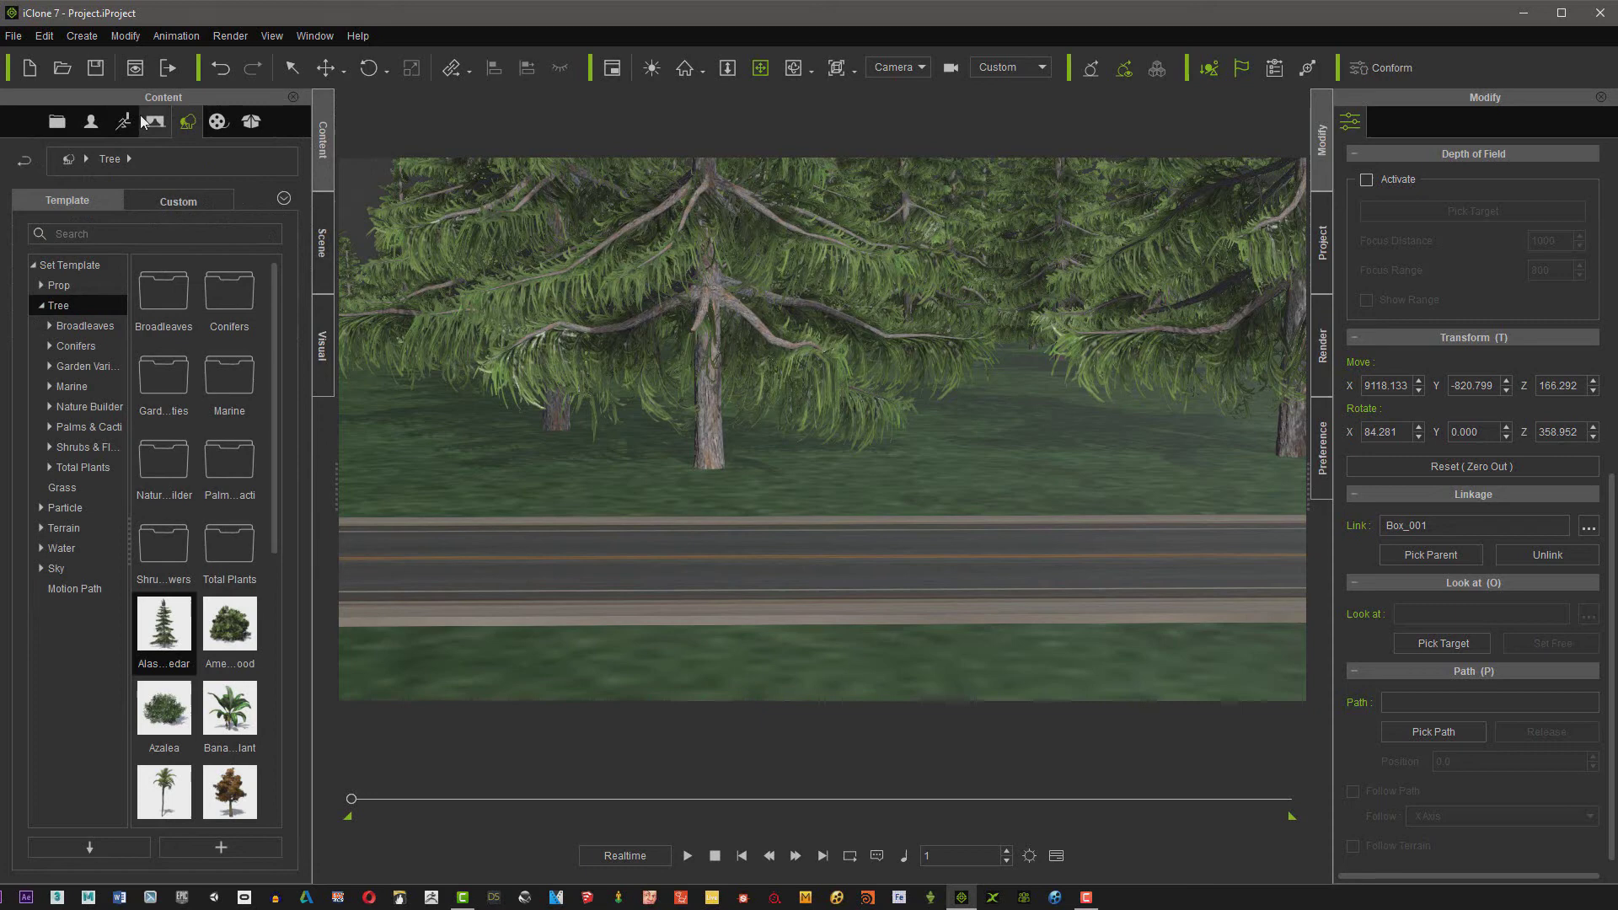
click(42, 570)
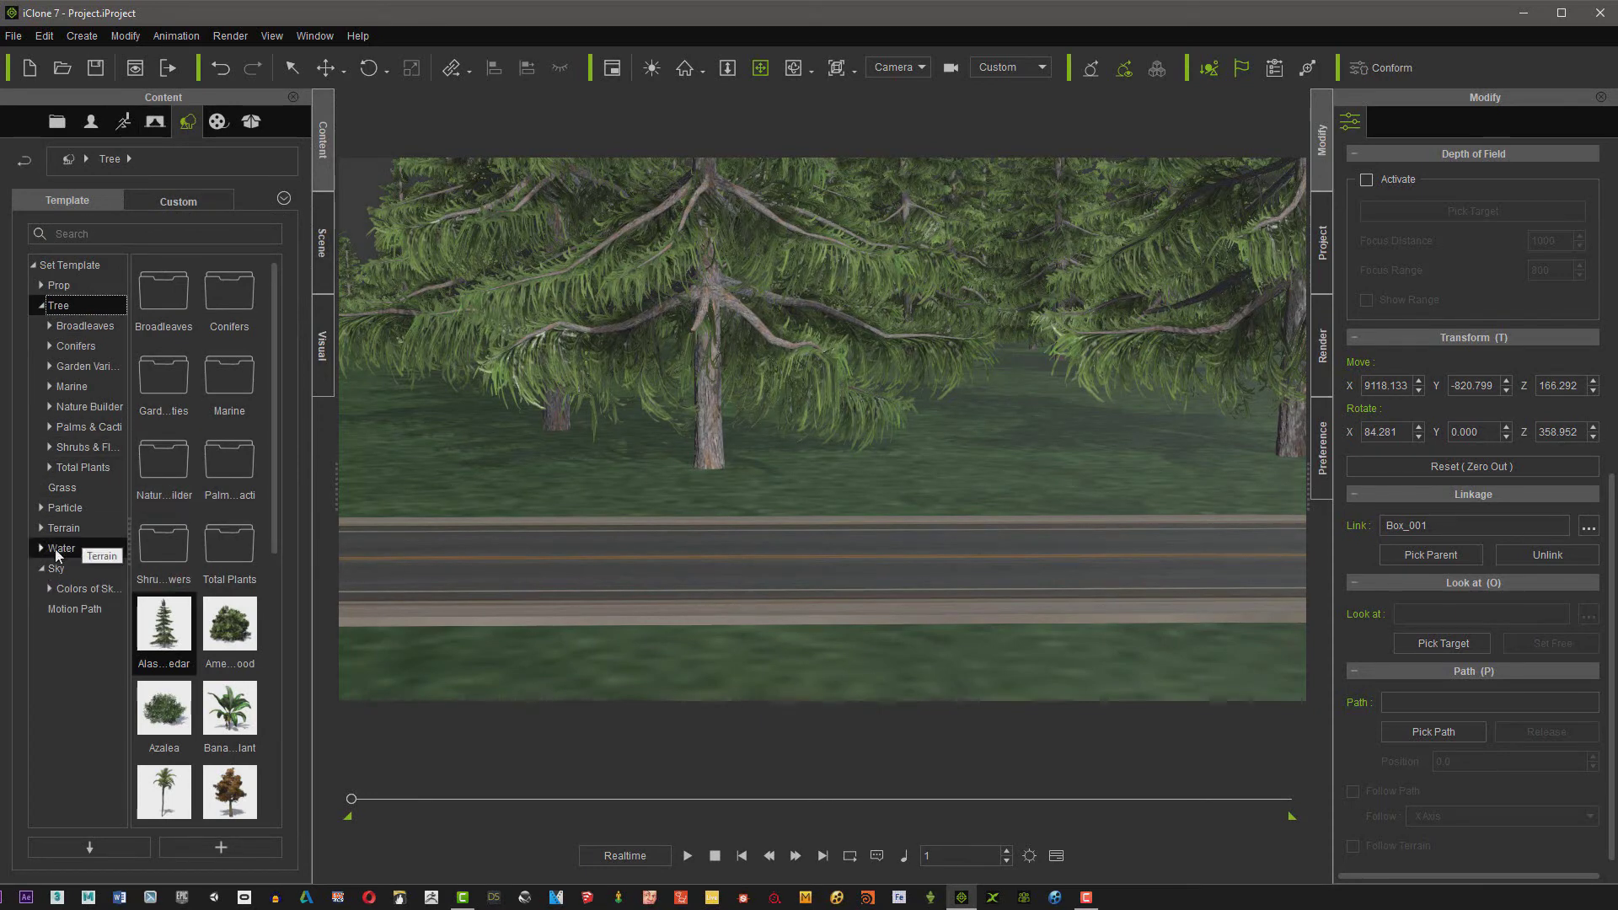
click(69, 568)
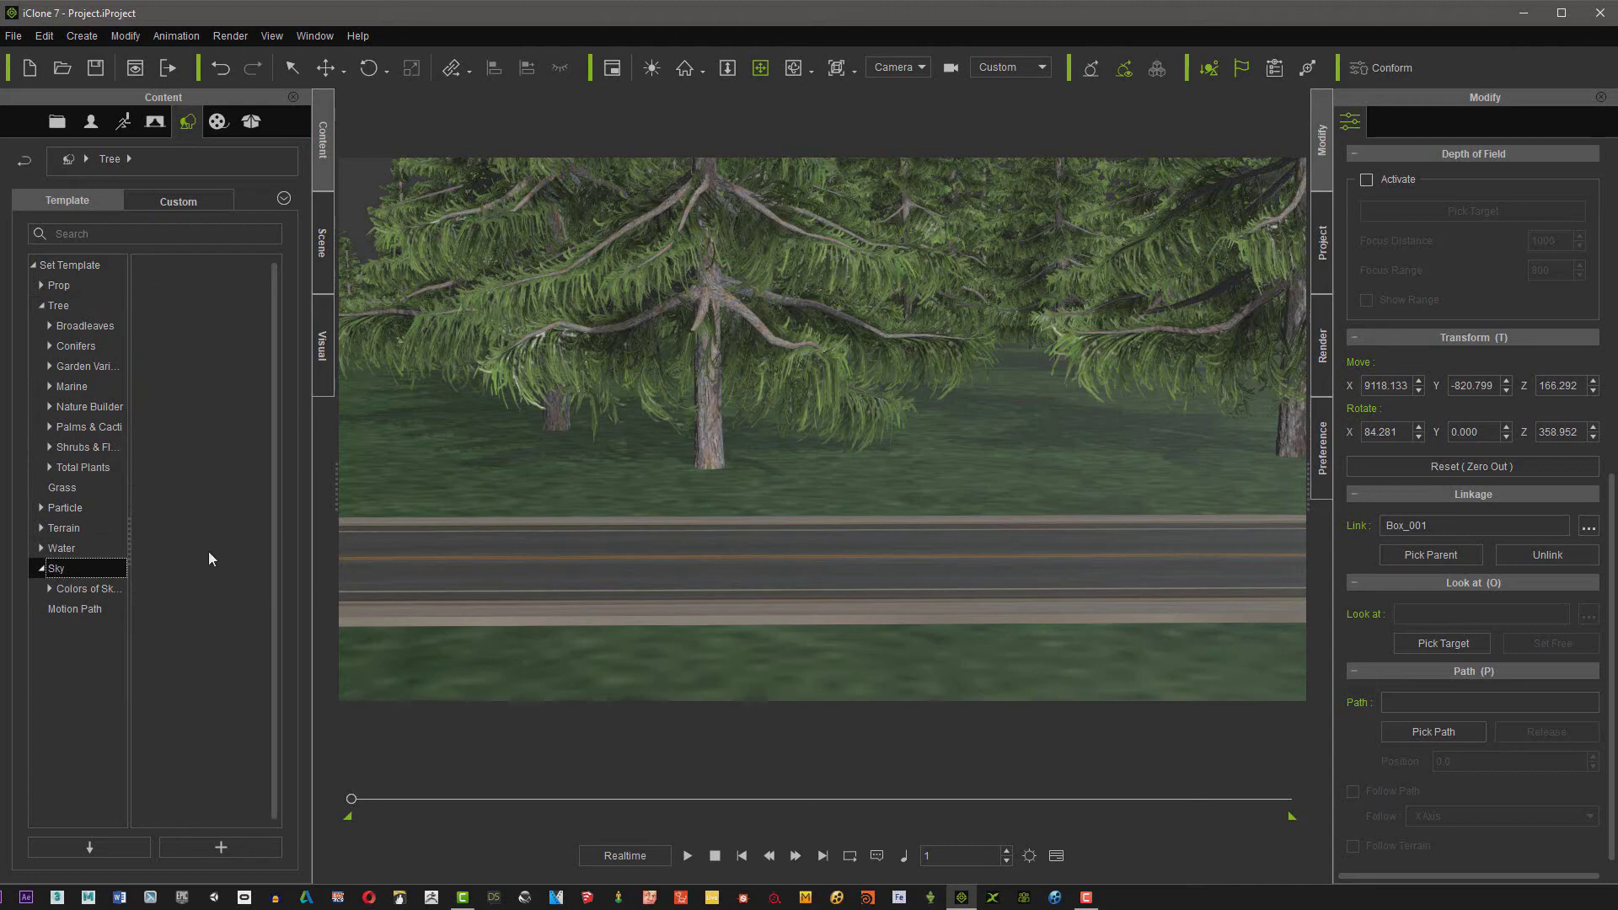
double_click(229, 617)
text(-3000)
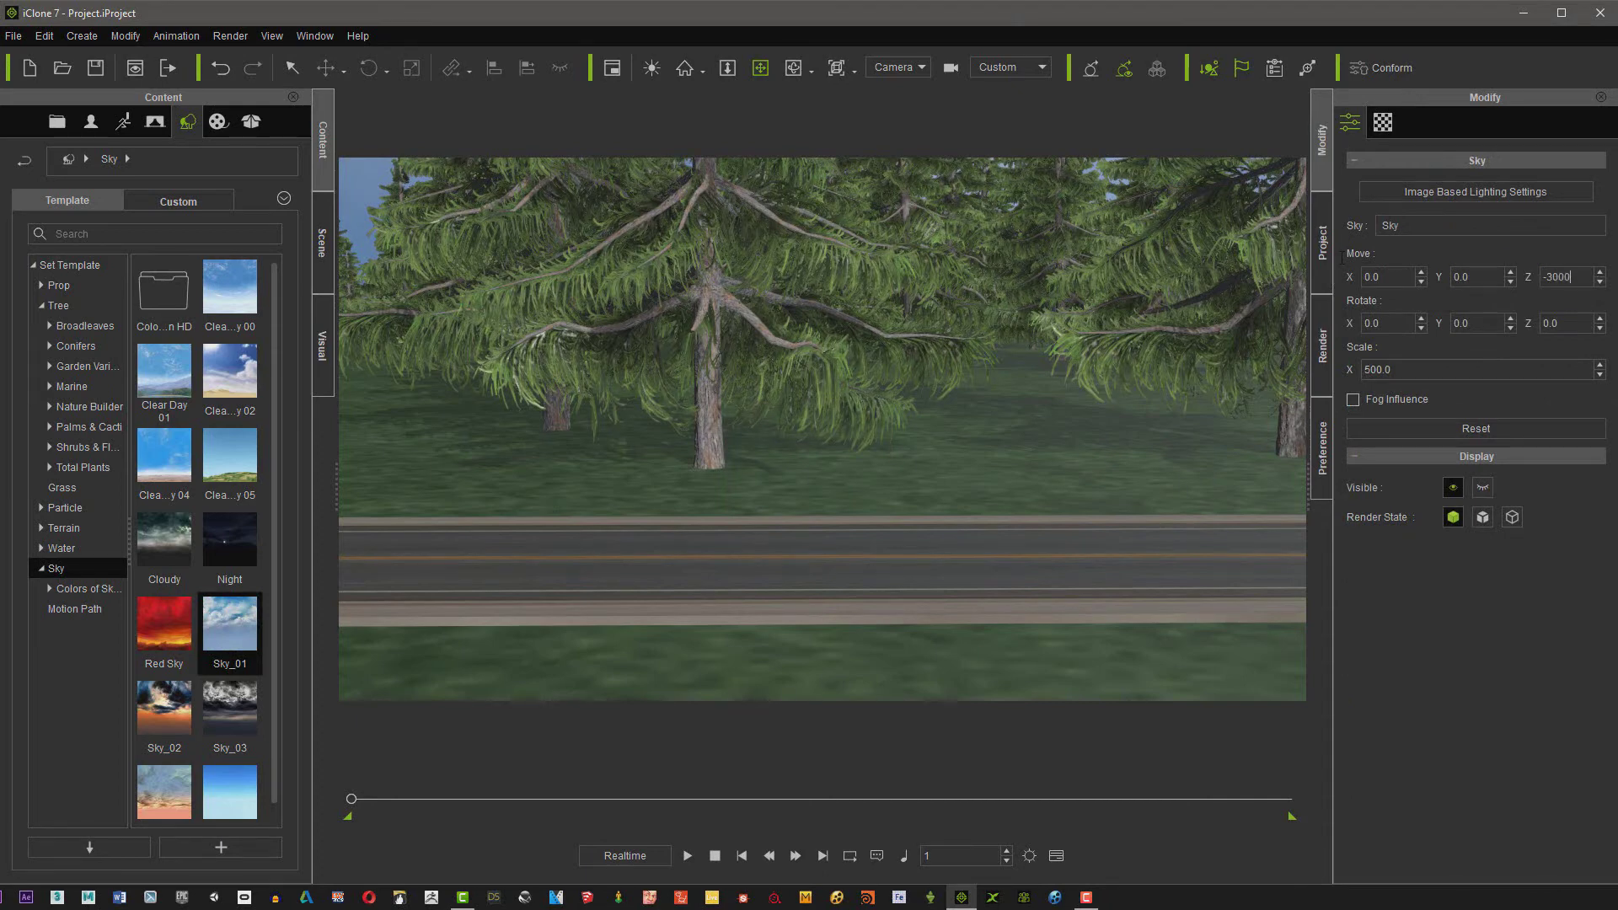
key(Return)
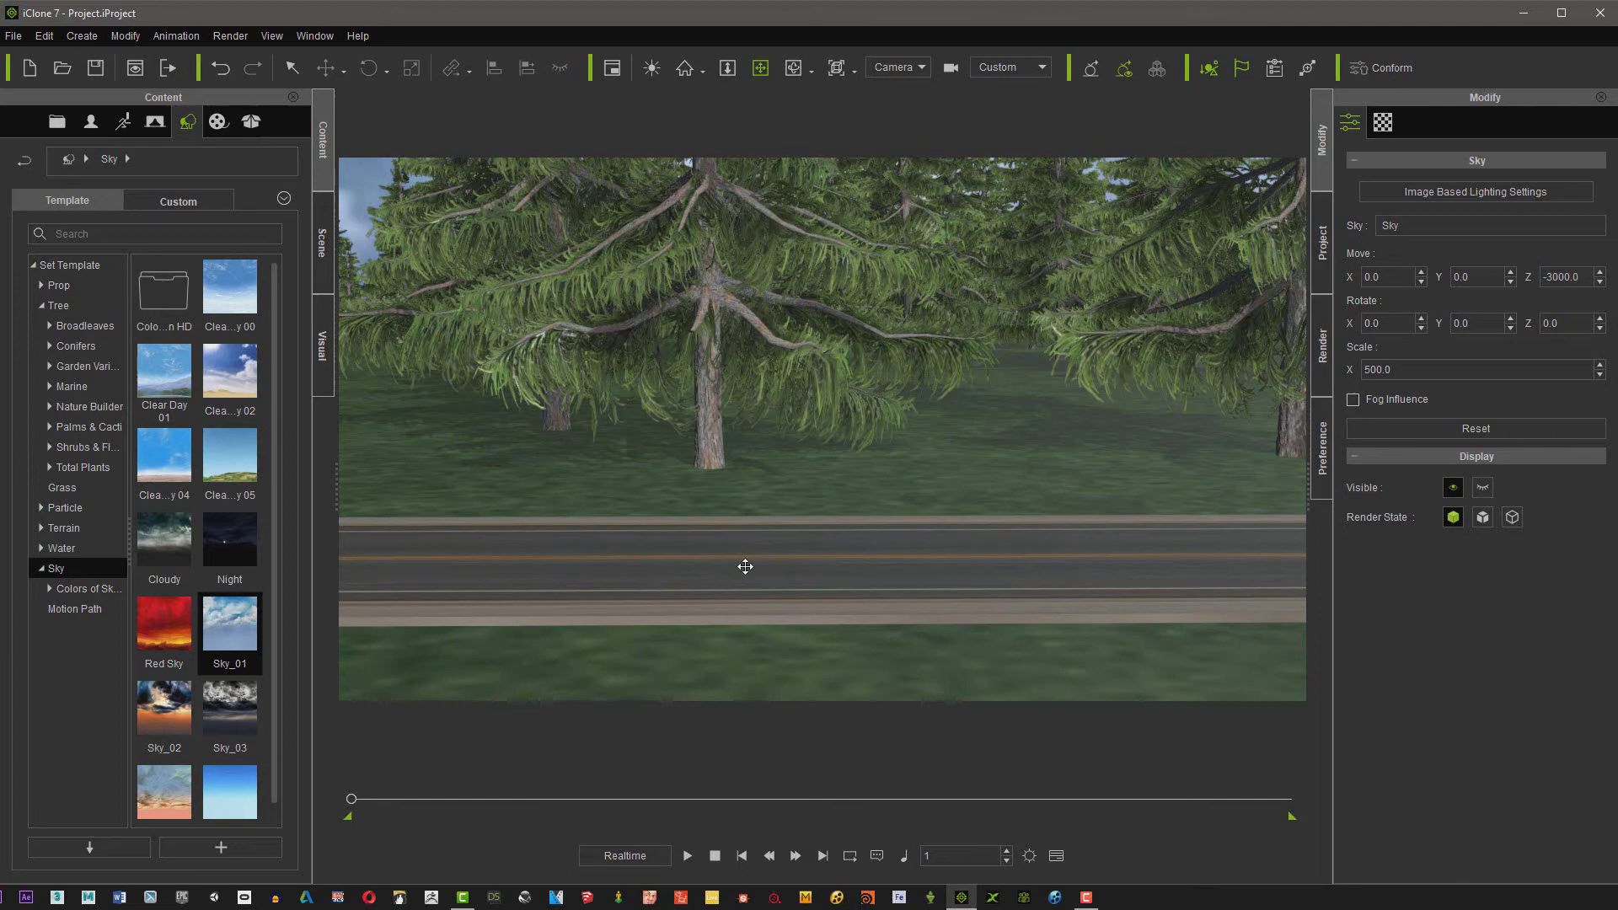
Select the dummy box, then orbit and pan the view to show more trees and sky
click(792, 498)
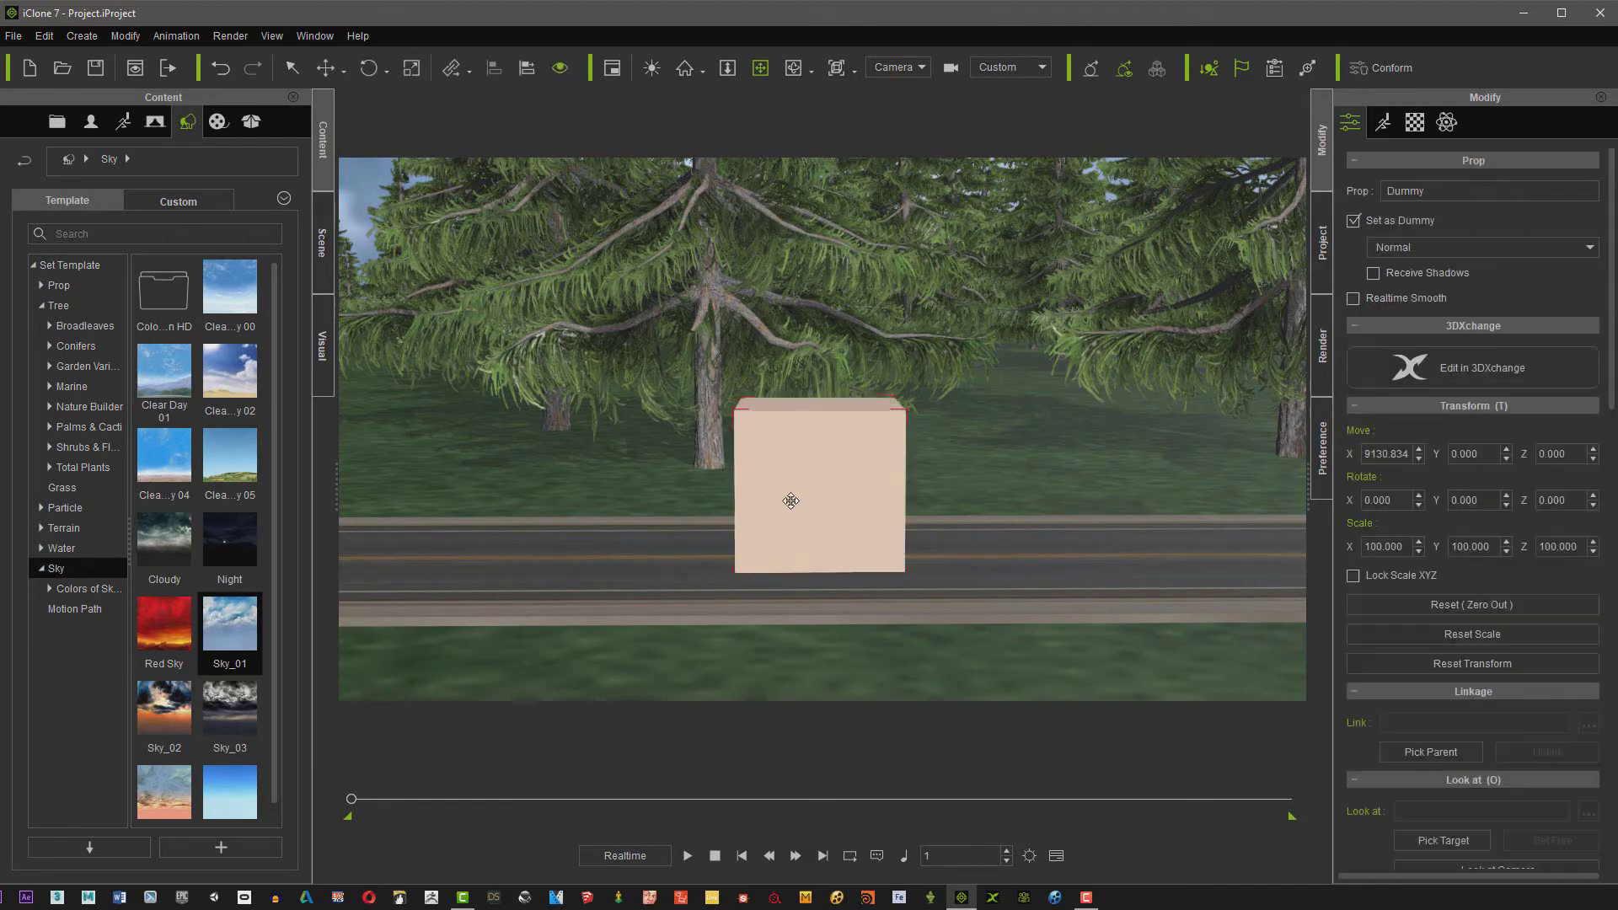
click(793, 68)
drag(821, 262, 824, 212)
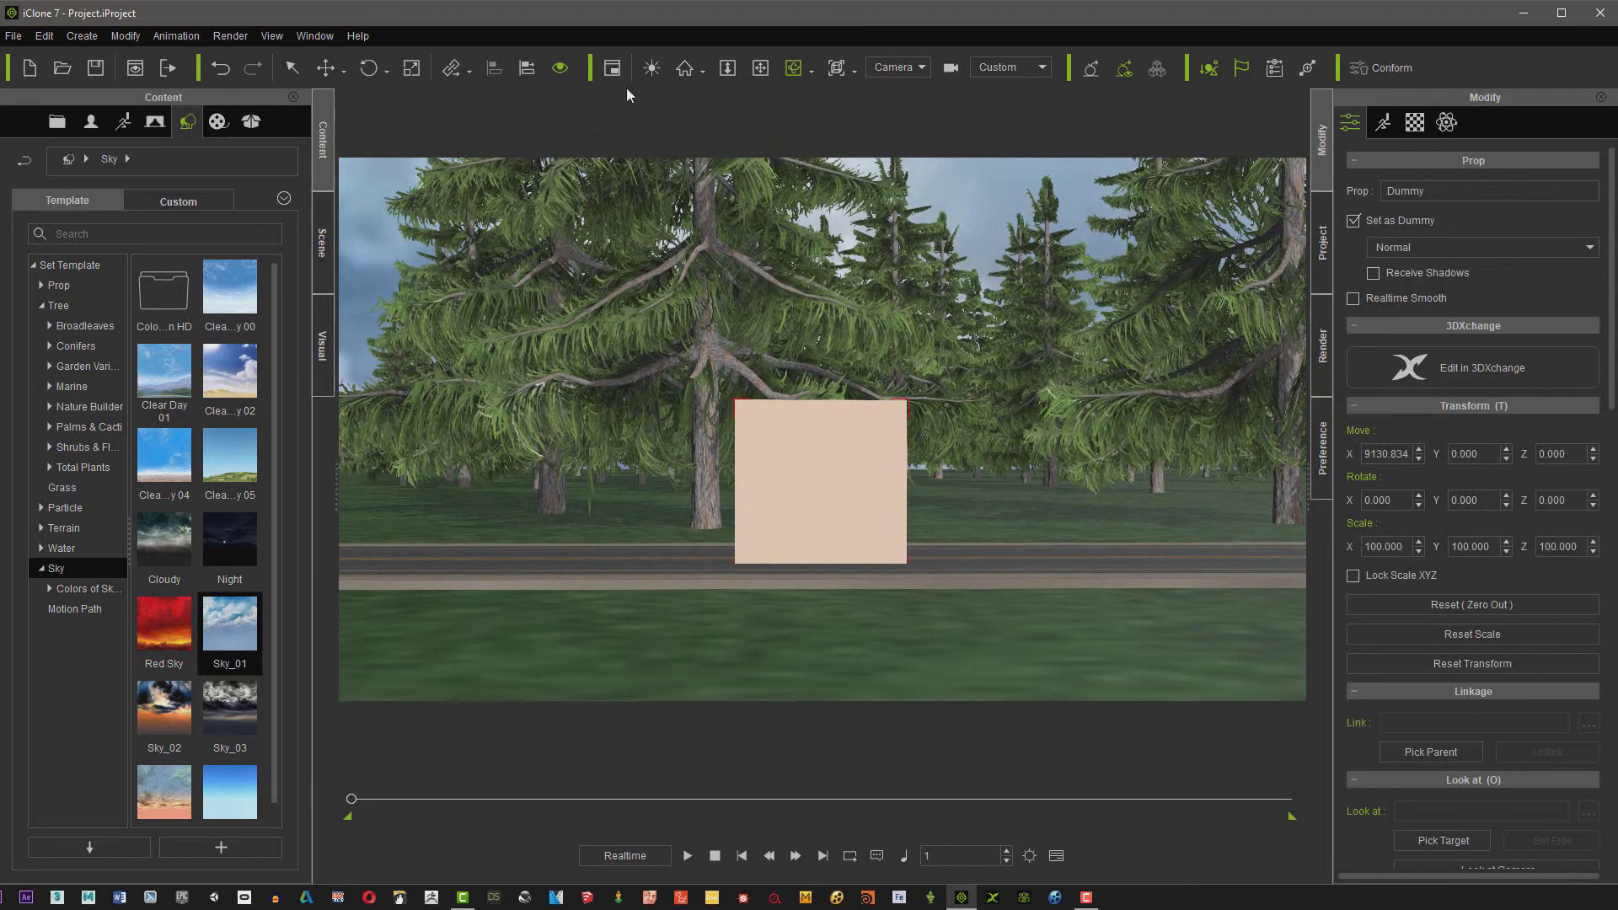
click(326, 69)
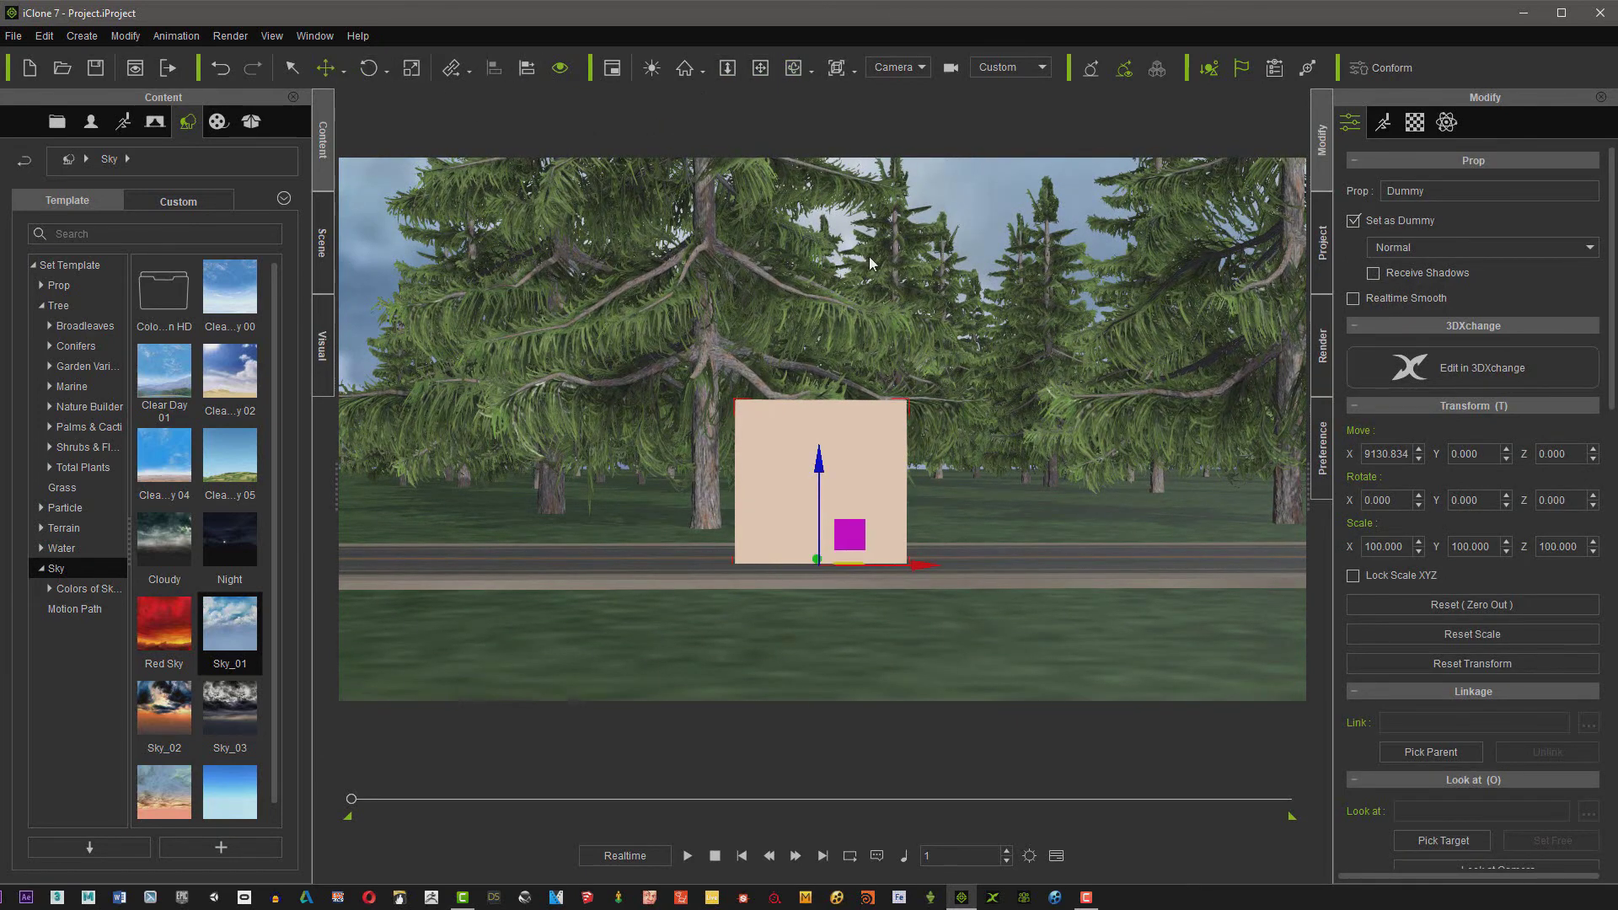
click(760, 68)
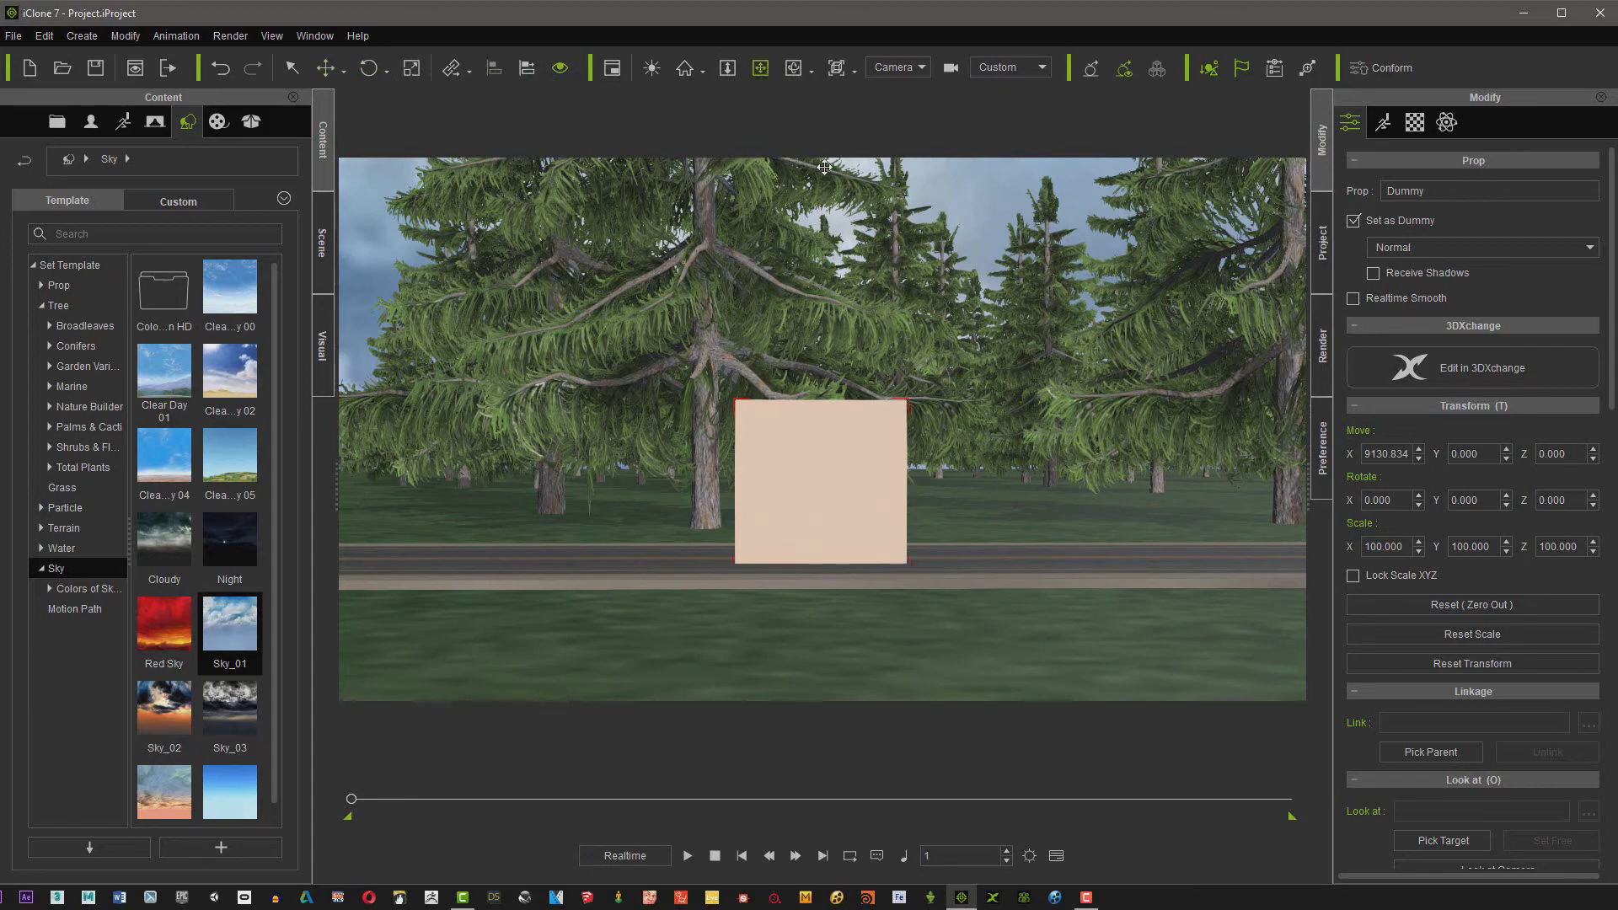
drag(825, 166, 826, 244)
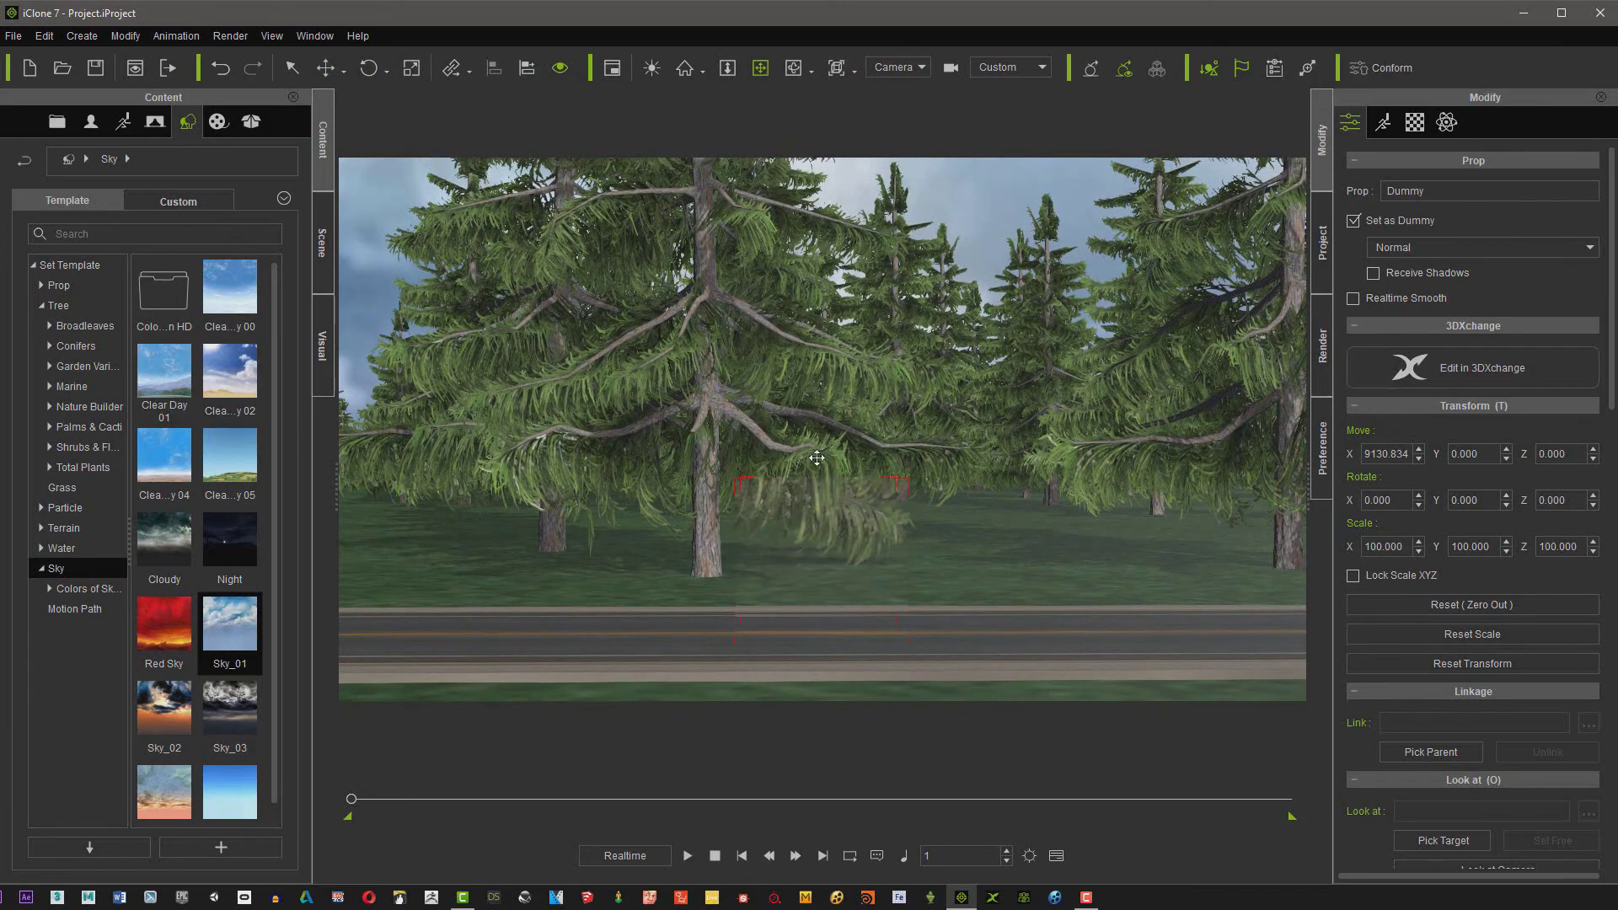
Preview the playback, move the view closer to the central pine tree, and replay
click(689, 855)
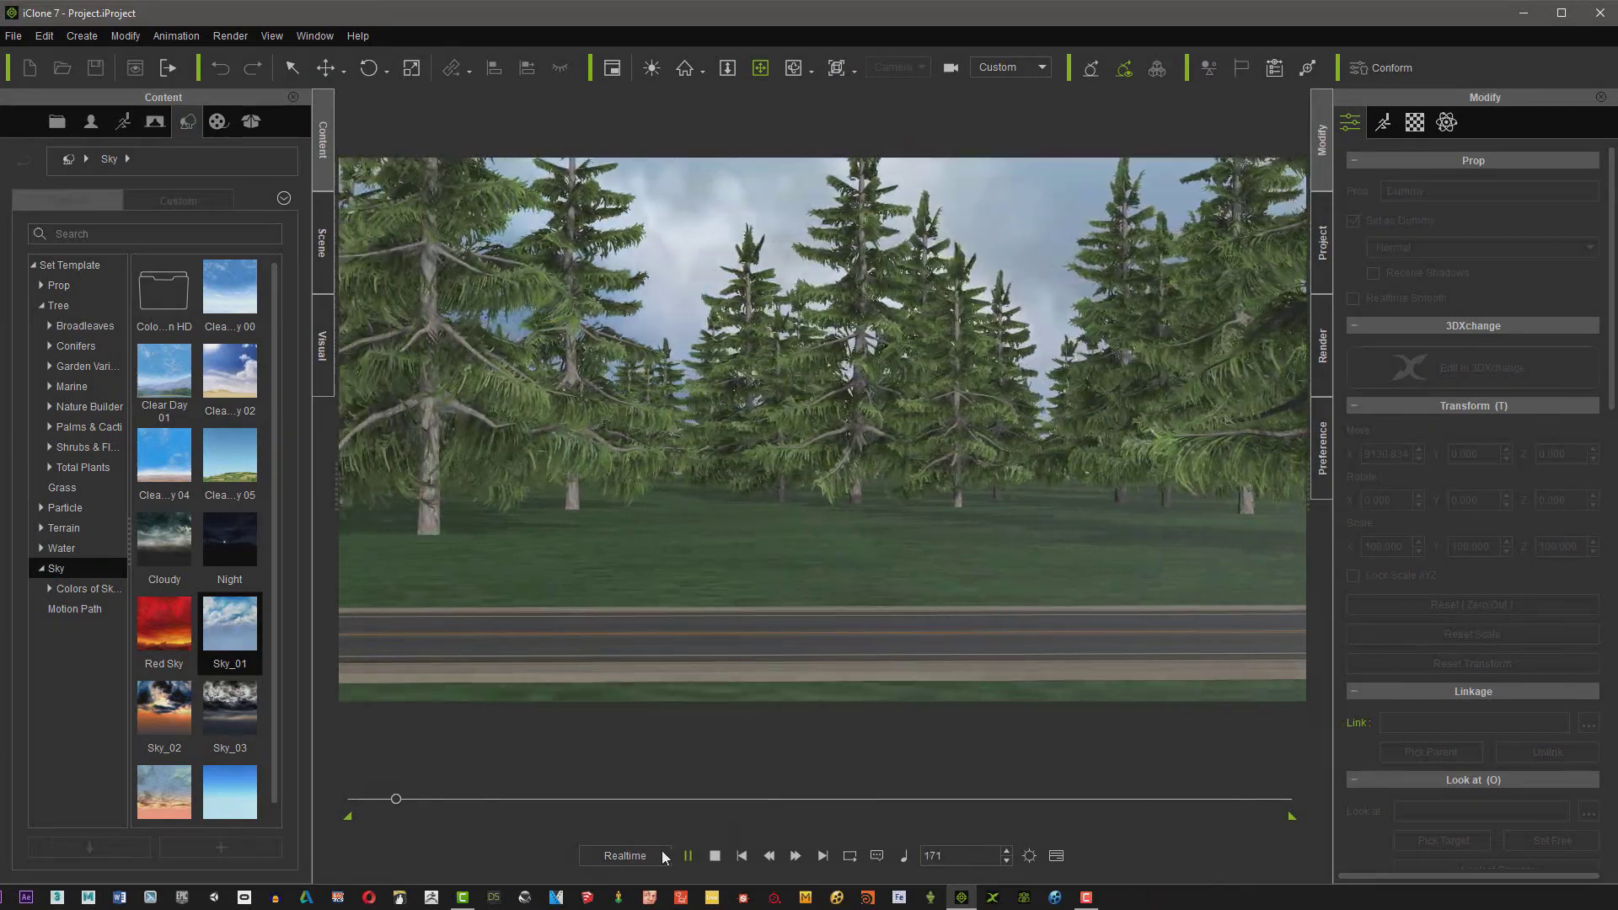
click(715, 856)
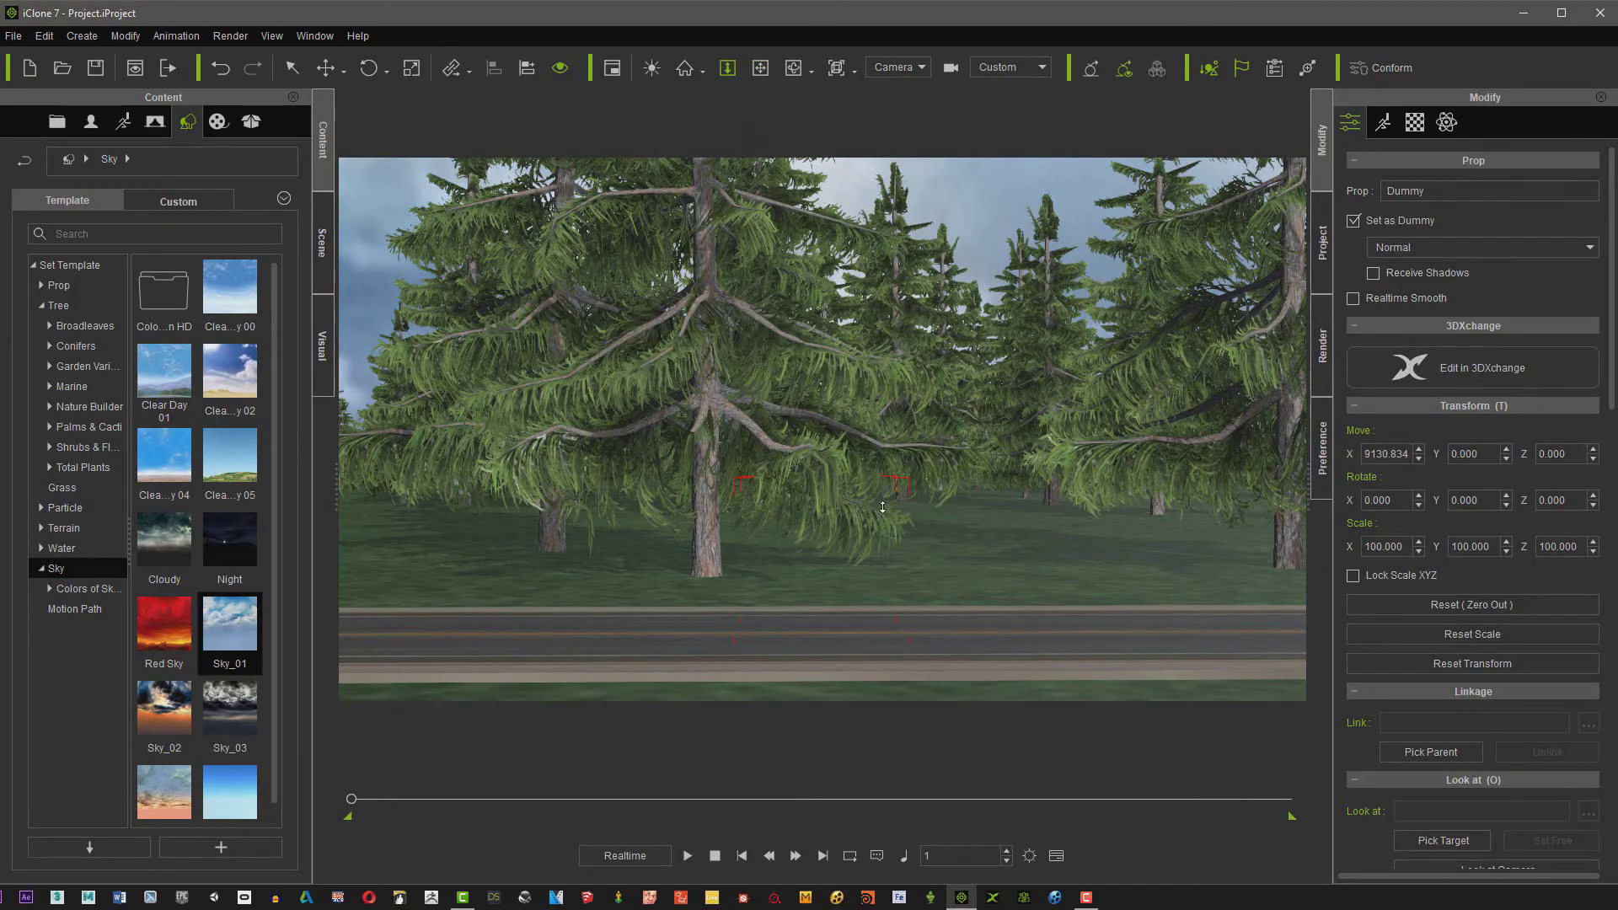
drag(882, 506, 873, 417)
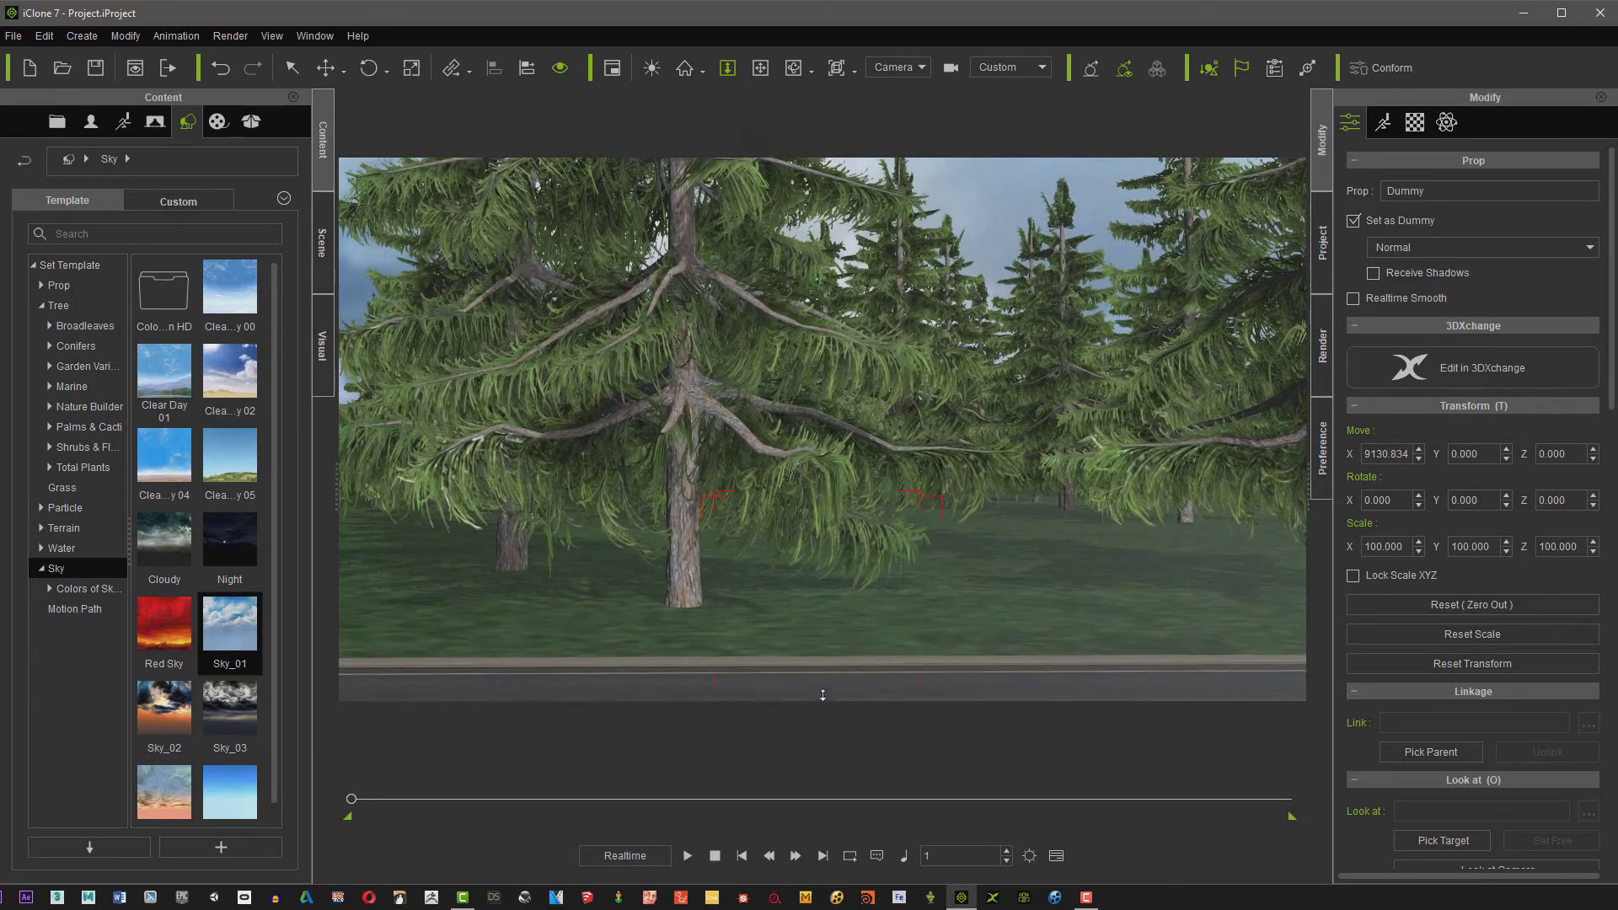
click(689, 855)
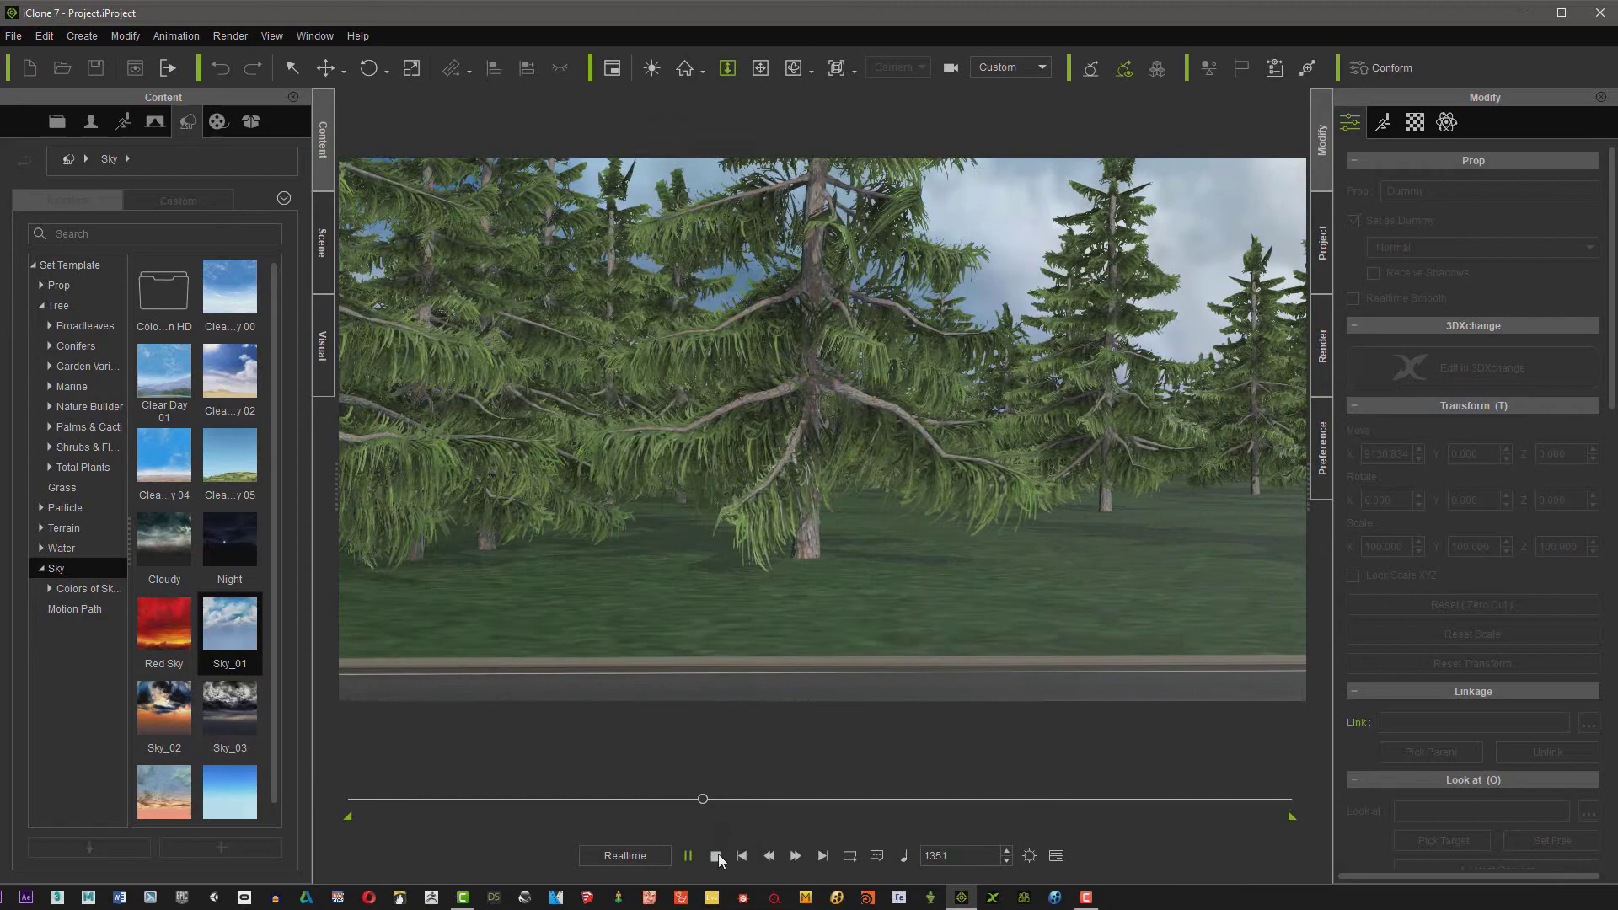
Rewind playback to the start and restart the rolling background animation
click(716, 856)
click(689, 857)
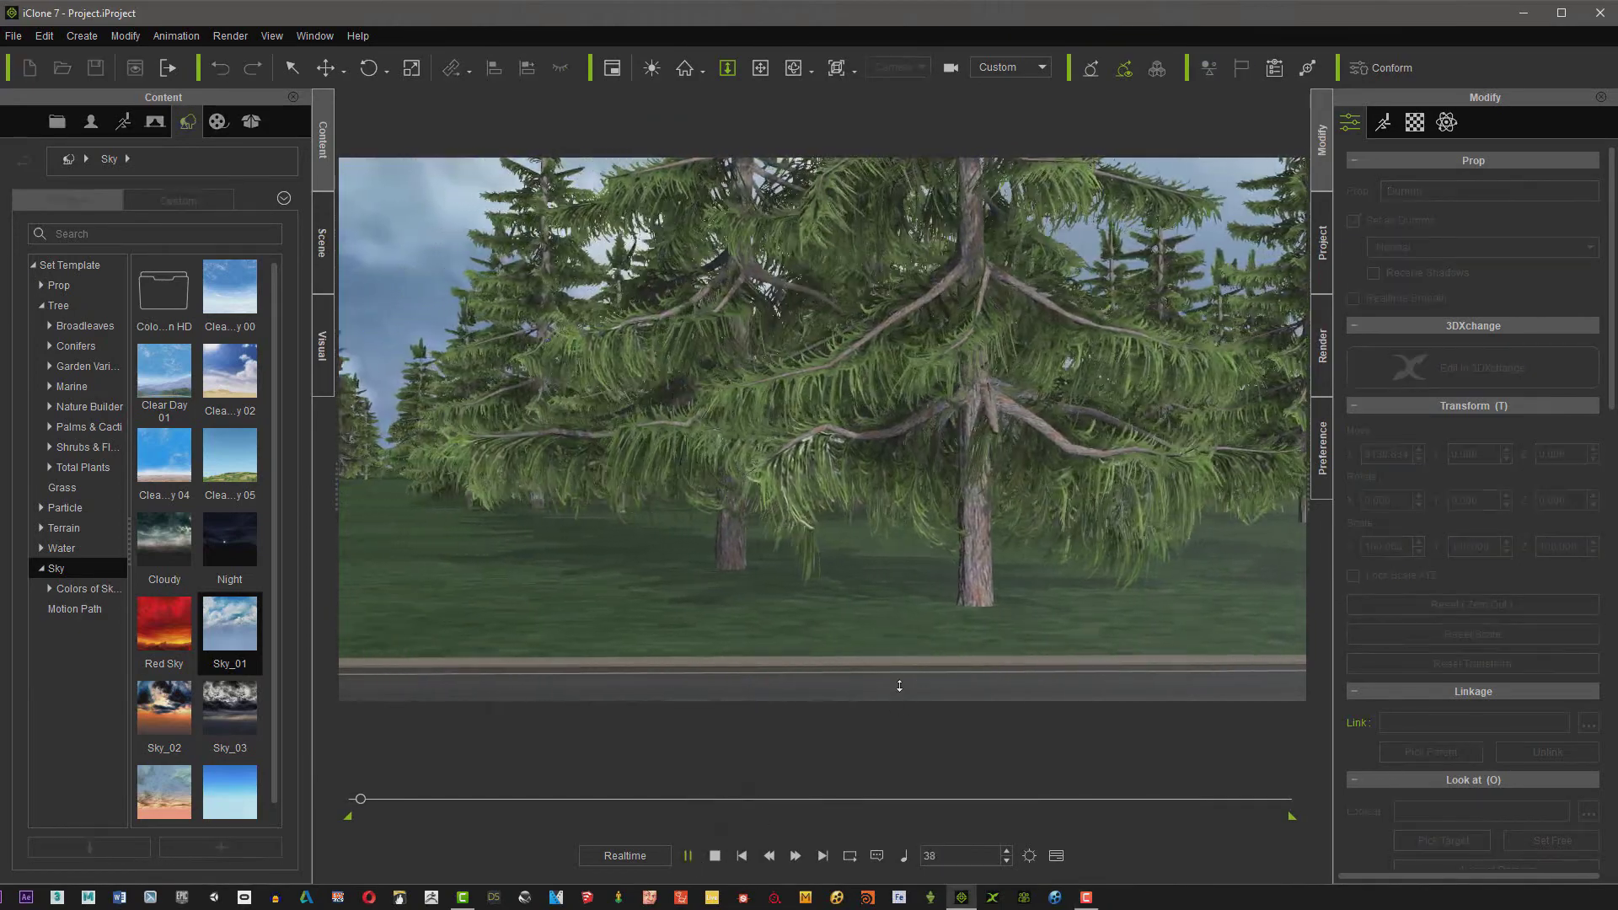